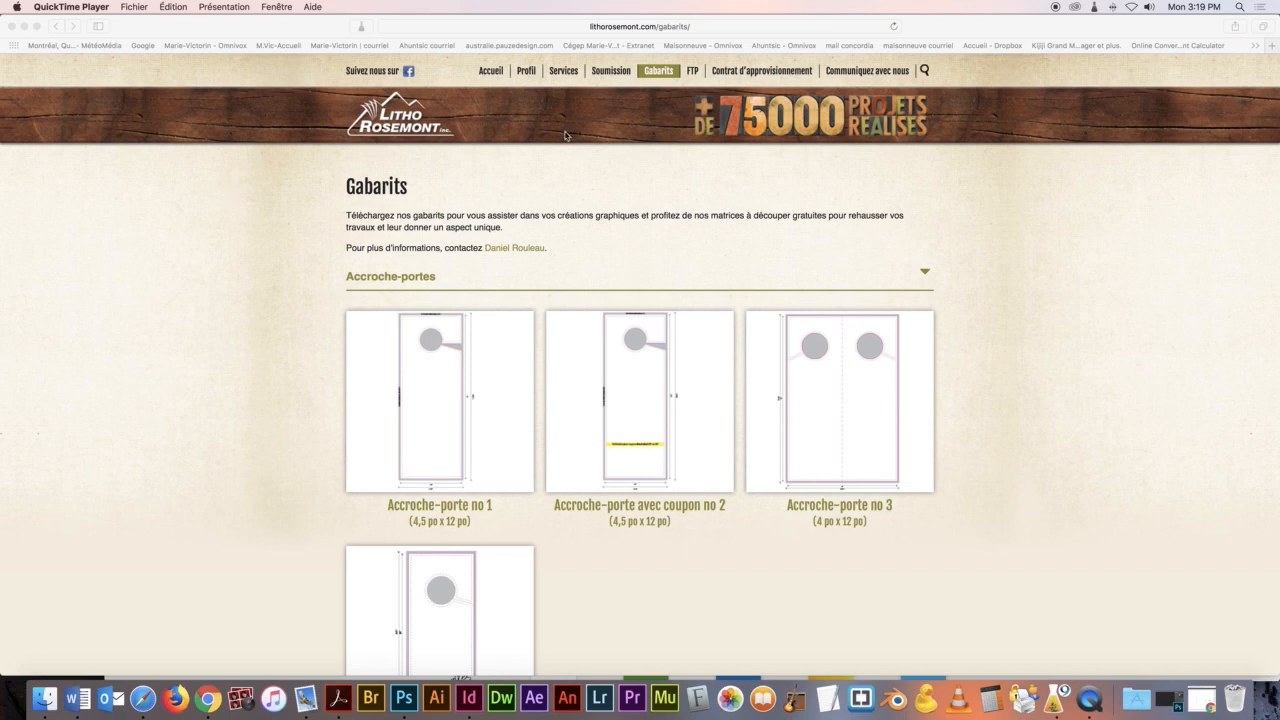
# - Expand the Dépliants templates and open the PDF for "Dépliant 3 volets : pli enveloppant" (11 po x 8,5 po)
pyautogui.scroll(-10, 700, 249)
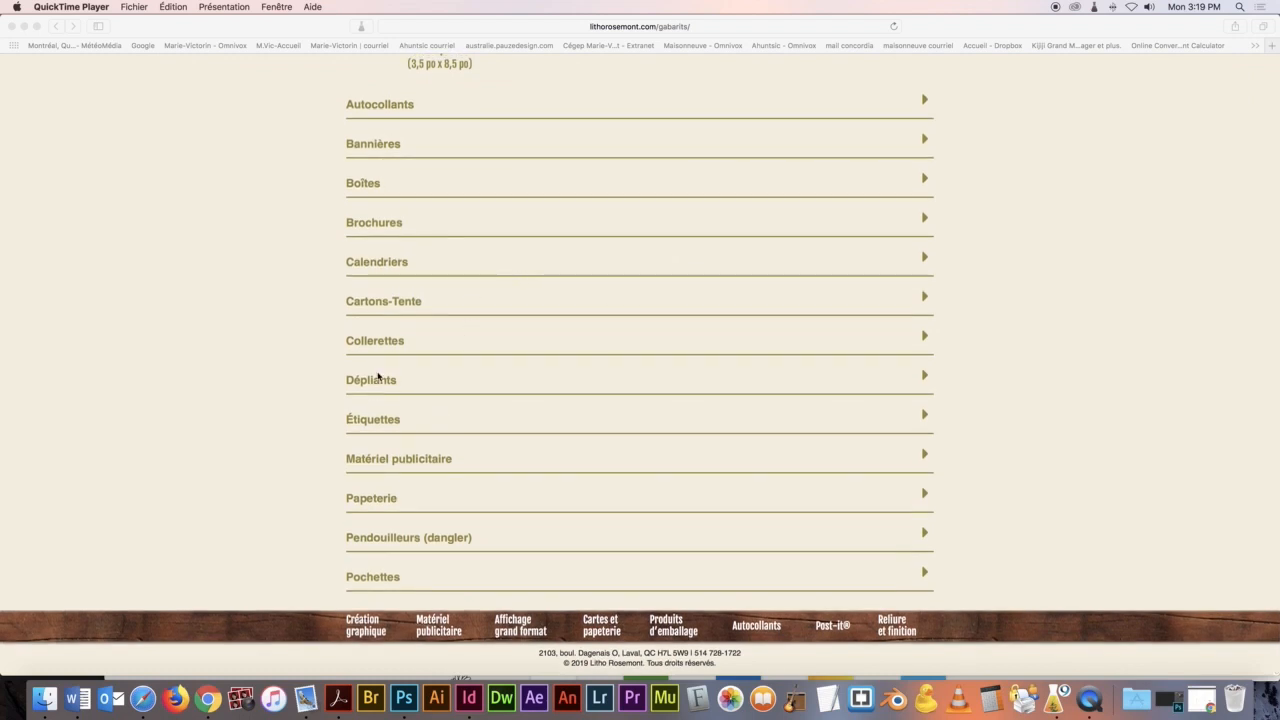
pyautogui.click(378, 384)
pyautogui.click(378, 384)
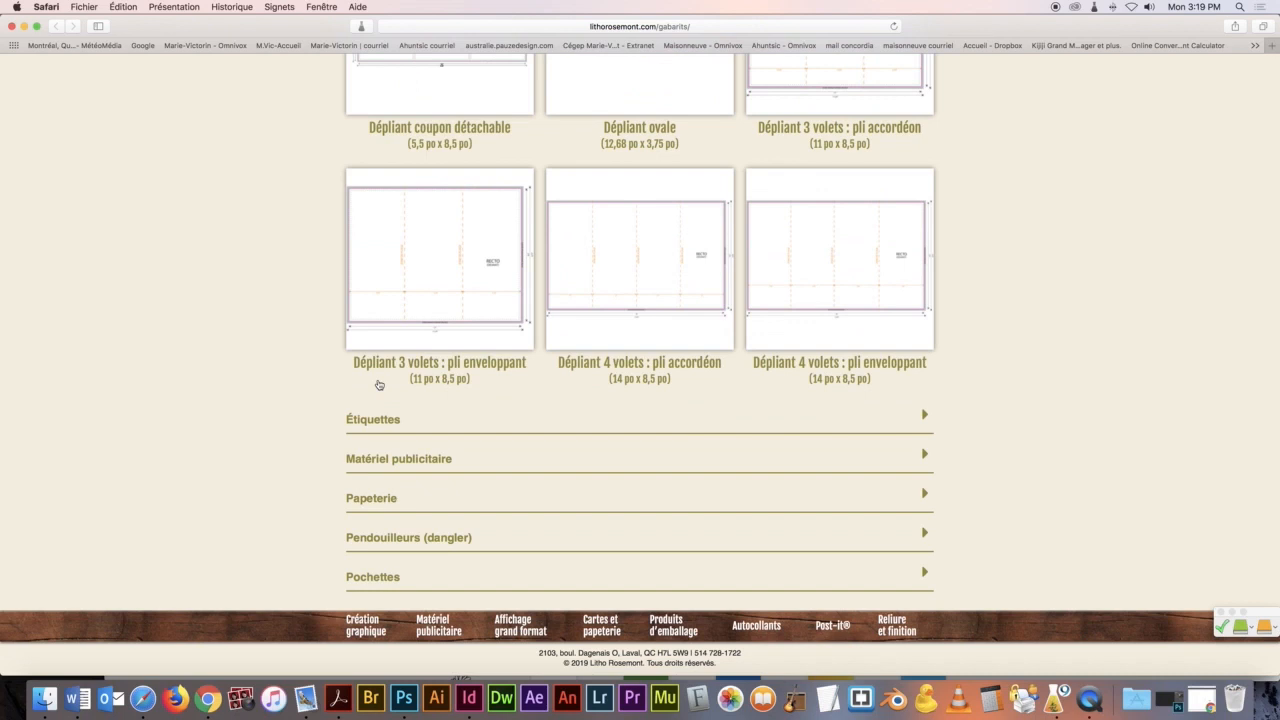
pyautogui.scroll(2, 491, 249)
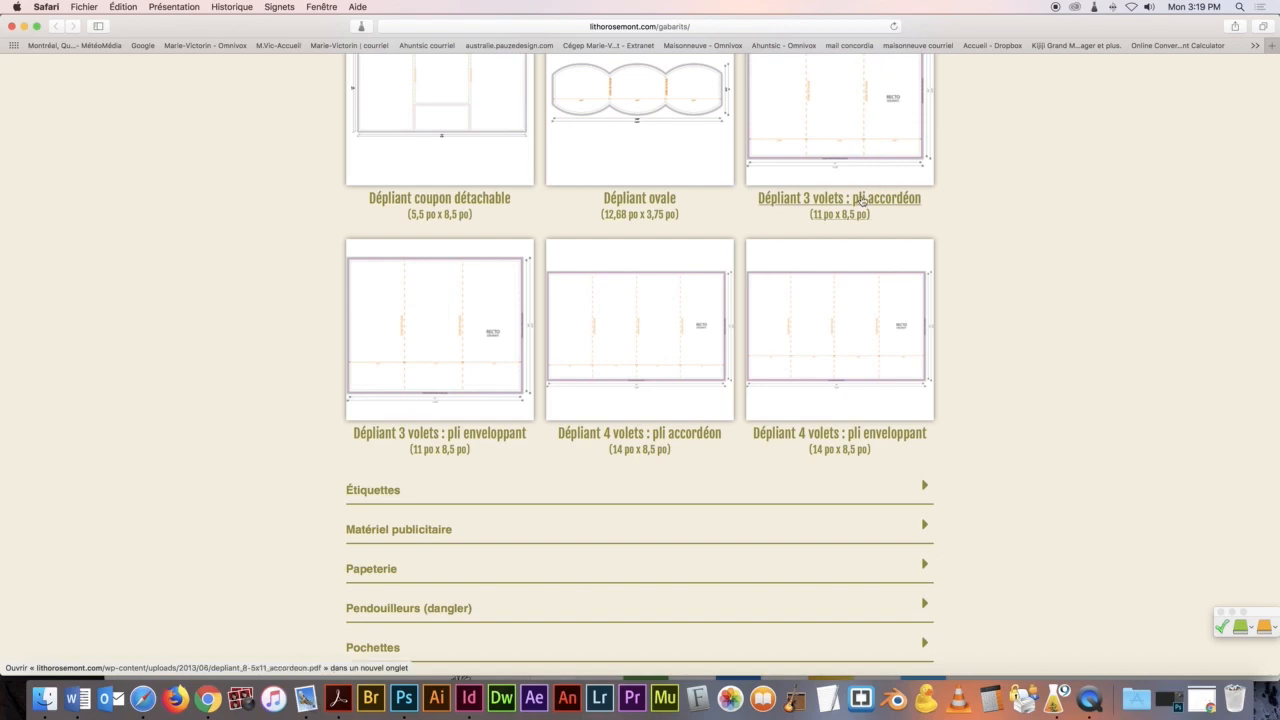
pyautogui.click(456, 435)
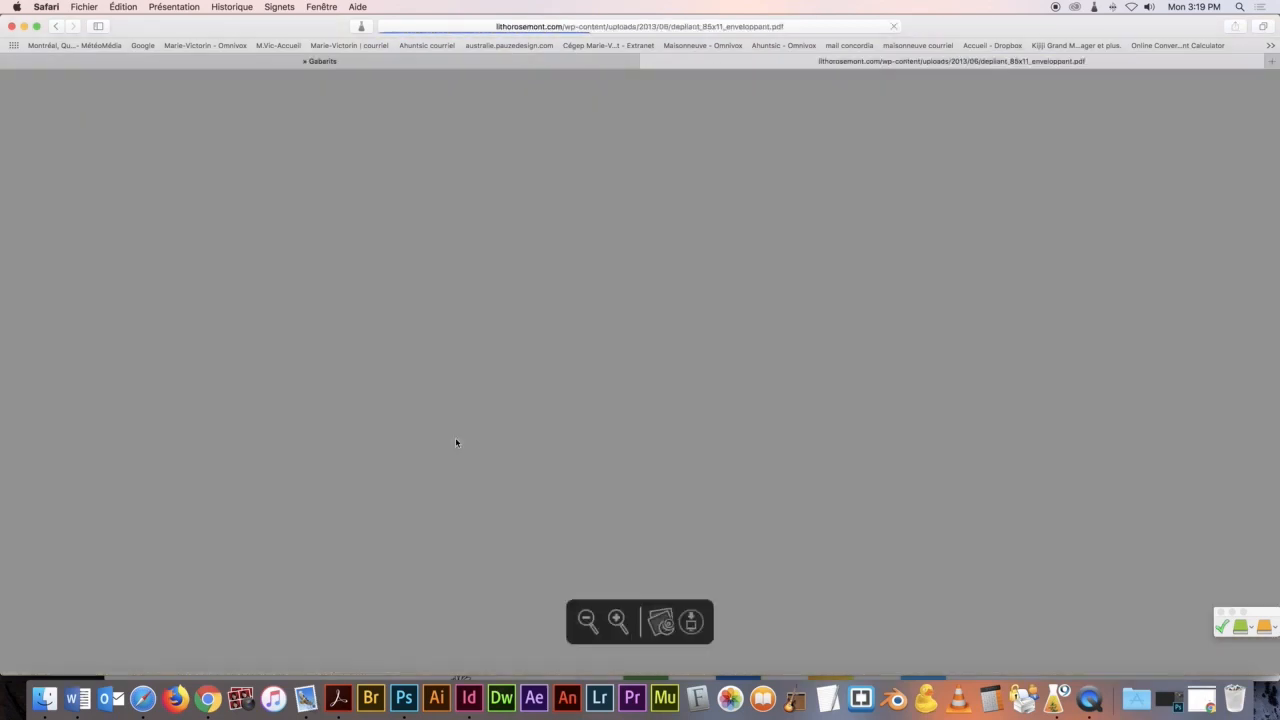
# - Examine the template's panel widths, fold zones, text margin, trim line, bleed and format notes
pyautogui.scroll(-8, 508, 403)
pyautogui.scroll(5, 507, 404)
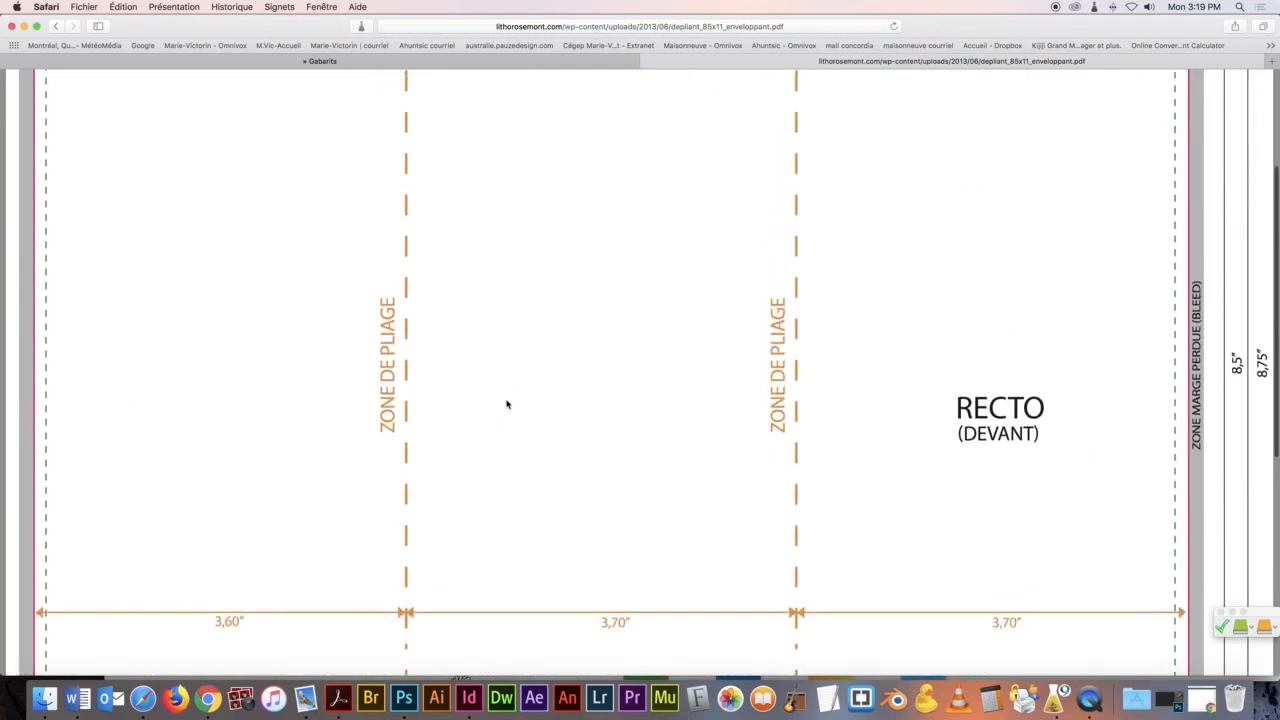
pyautogui.scroll(5, 507, 404)
pyautogui.scroll(-10, 508, 403)
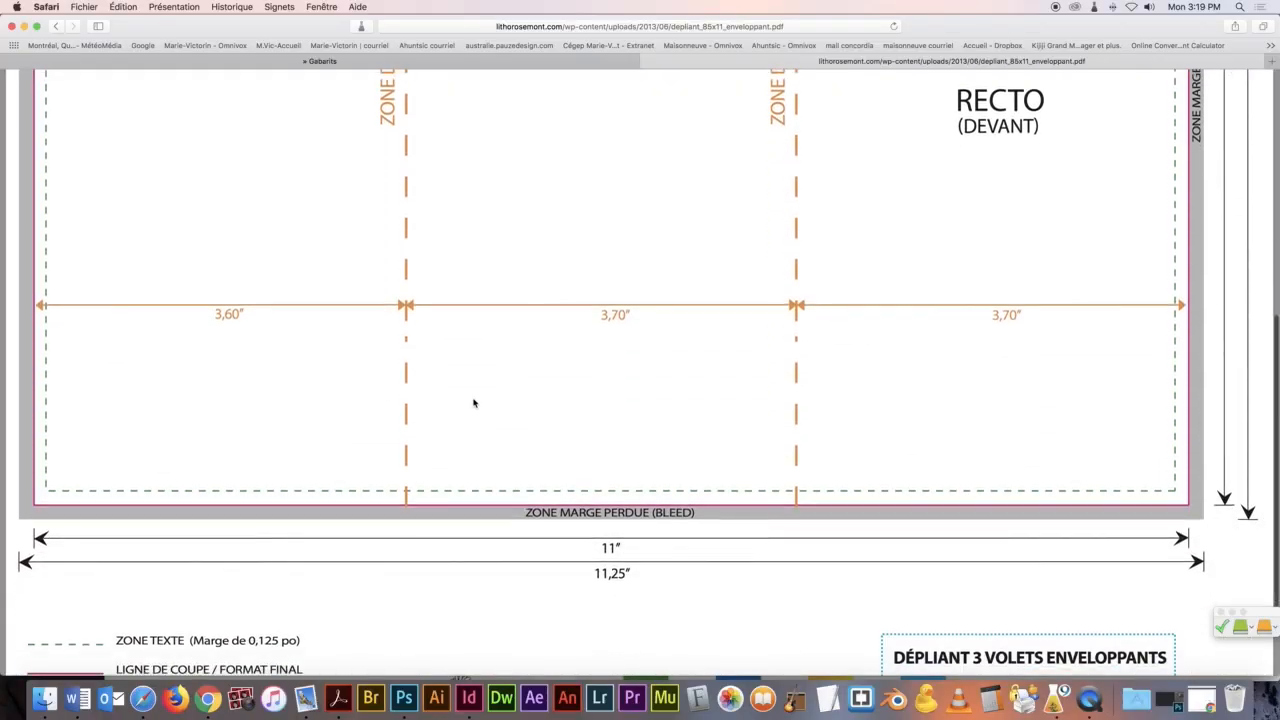
pyautogui.scroll(-1, 474, 403)
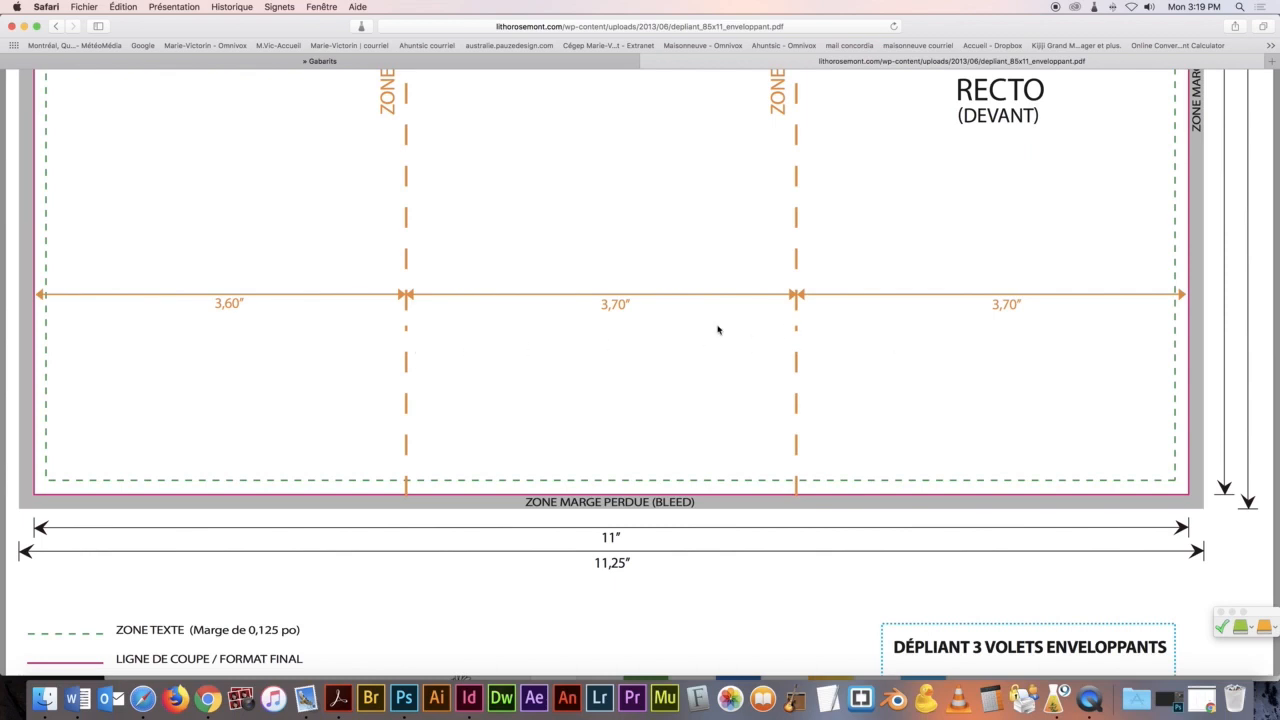
pyautogui.scroll(1, 717, 329)
pyautogui.scroll(8, 717, 329)
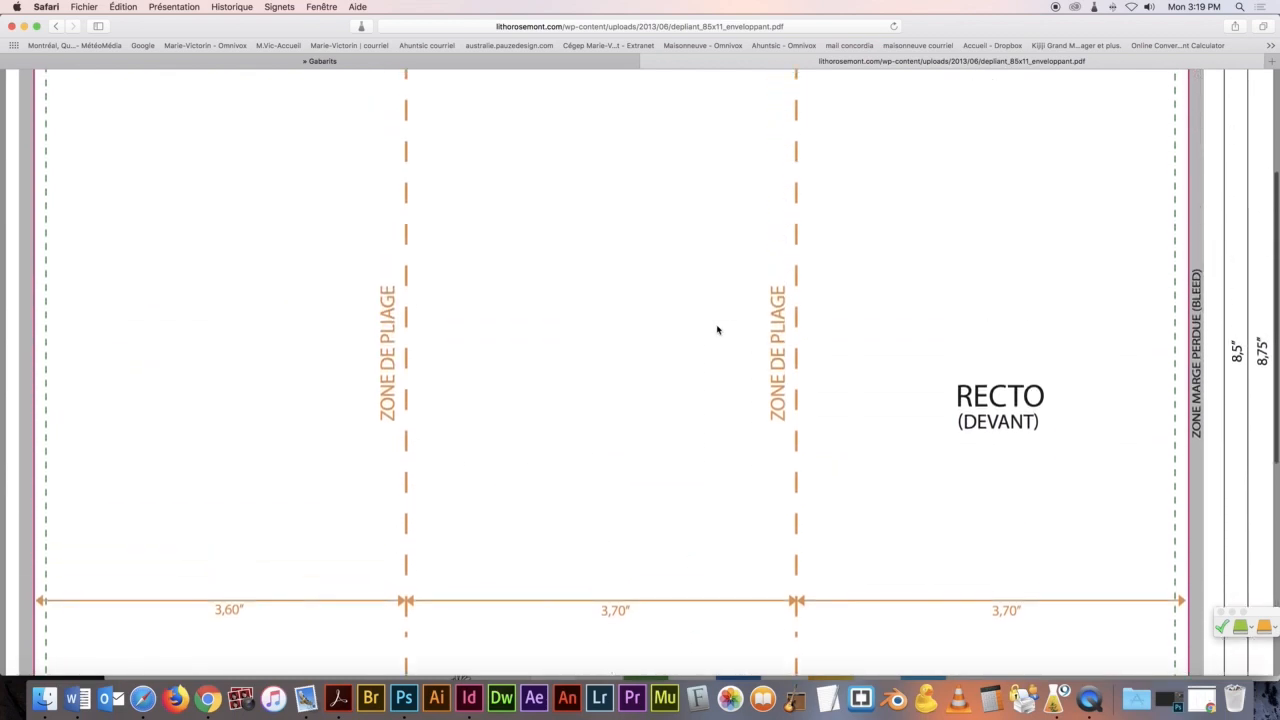
pyautogui.scroll(2, 717, 329)
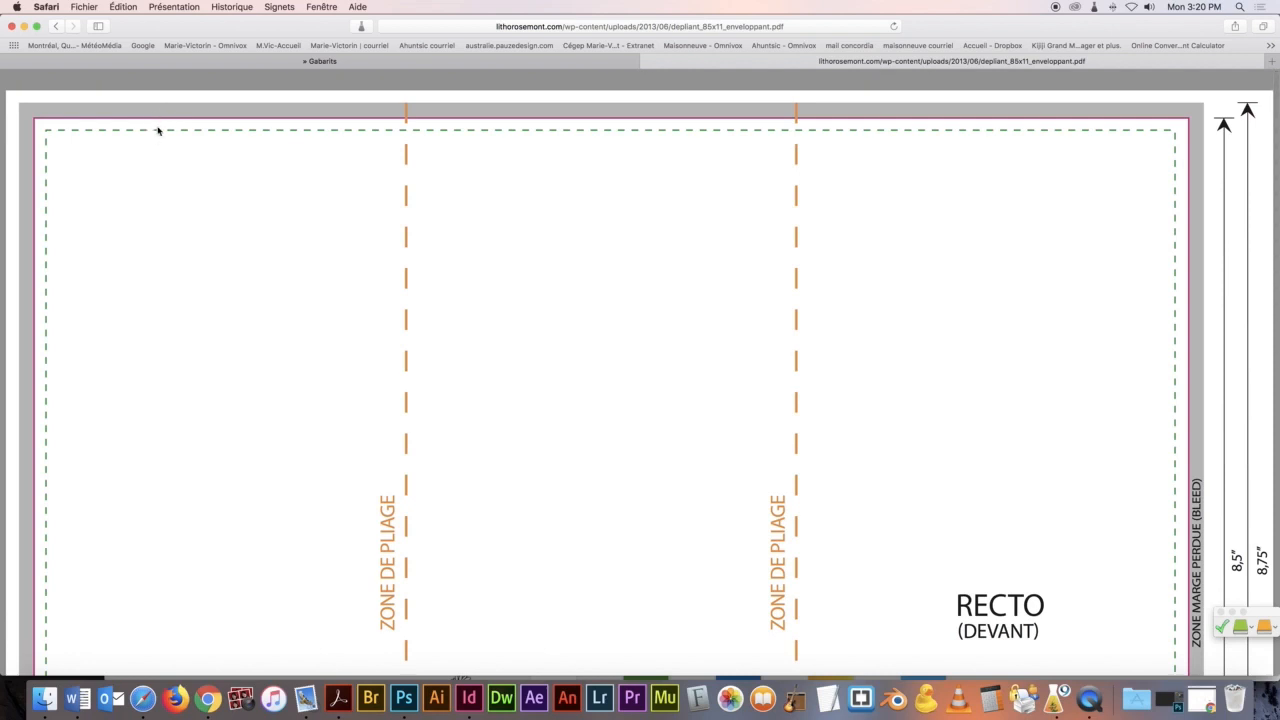
pyautogui.scroll(-10, 220, 171)
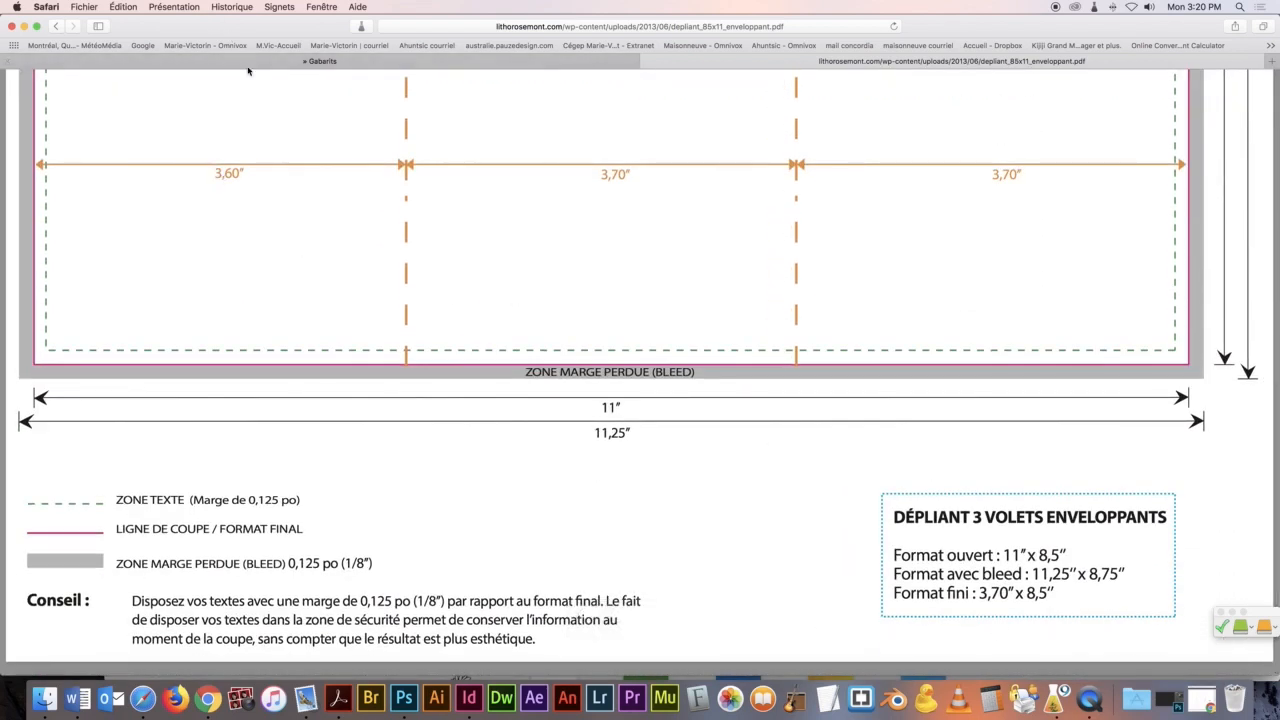
# - Save the template to the Bureau folder as depliant_85x11_enveloppant.pdf
pyautogui.click(84, 7)
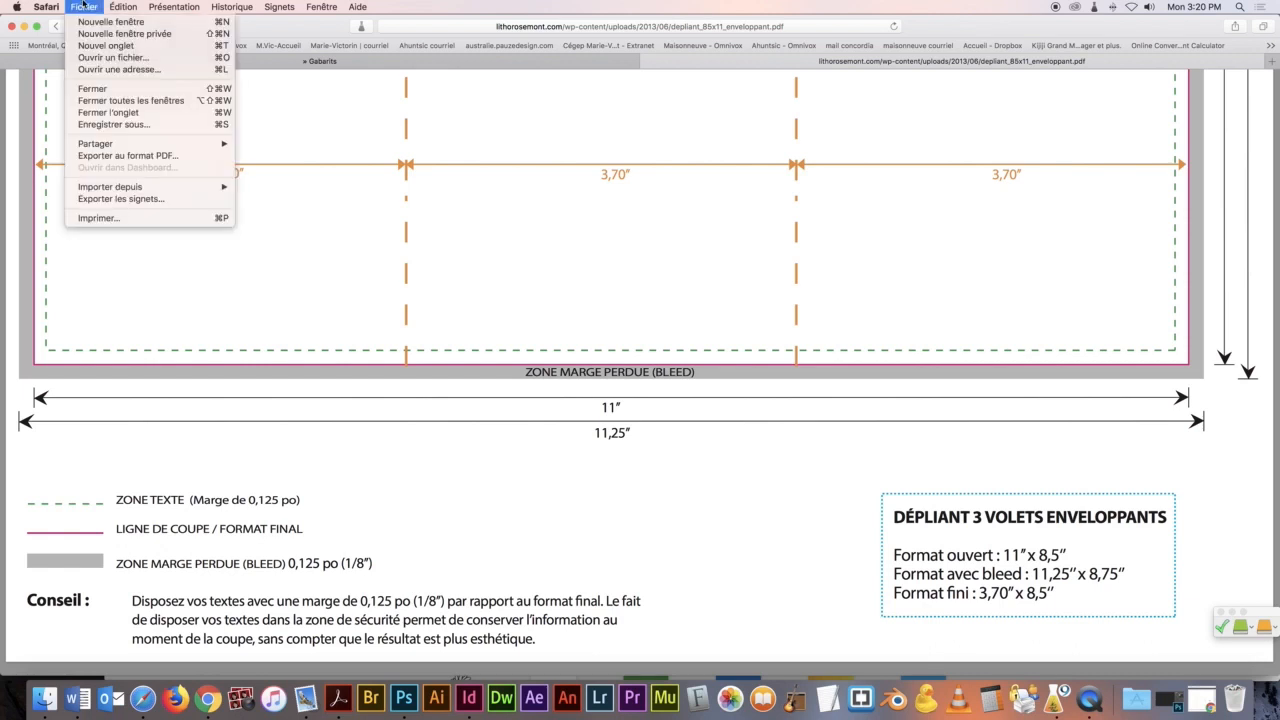
pyautogui.click(192, 127)
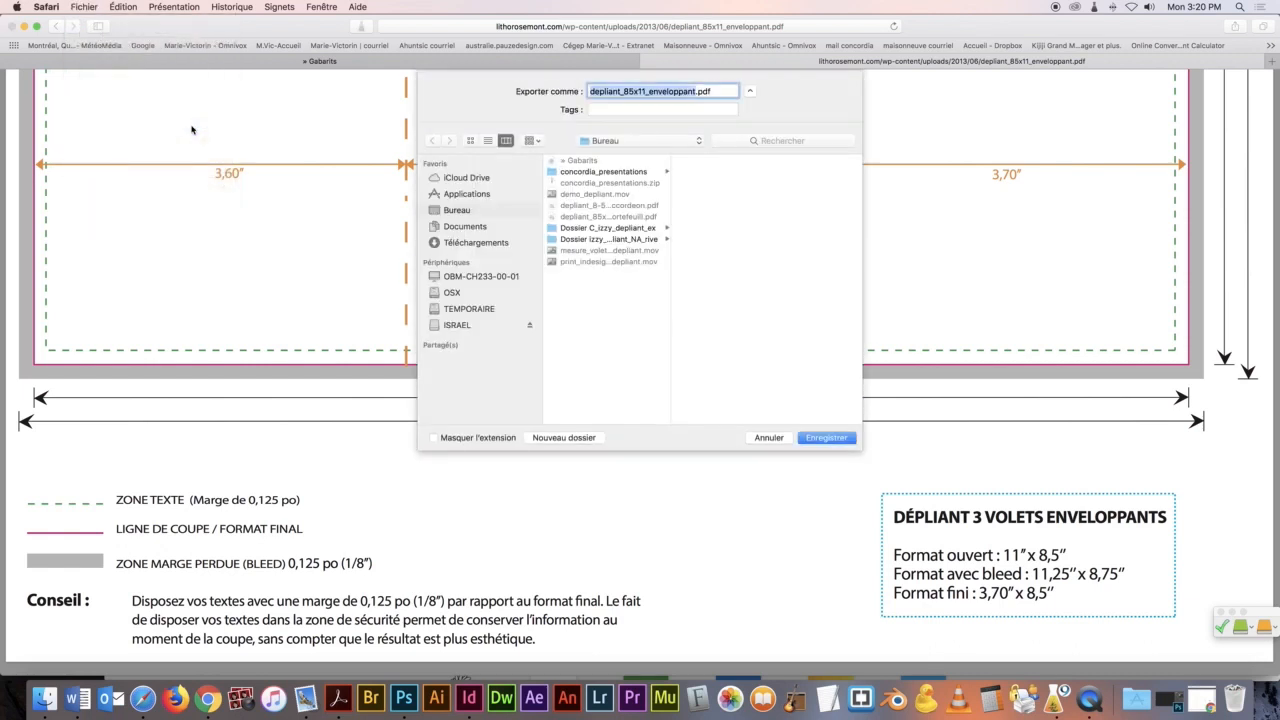
pyautogui.click(826, 439)
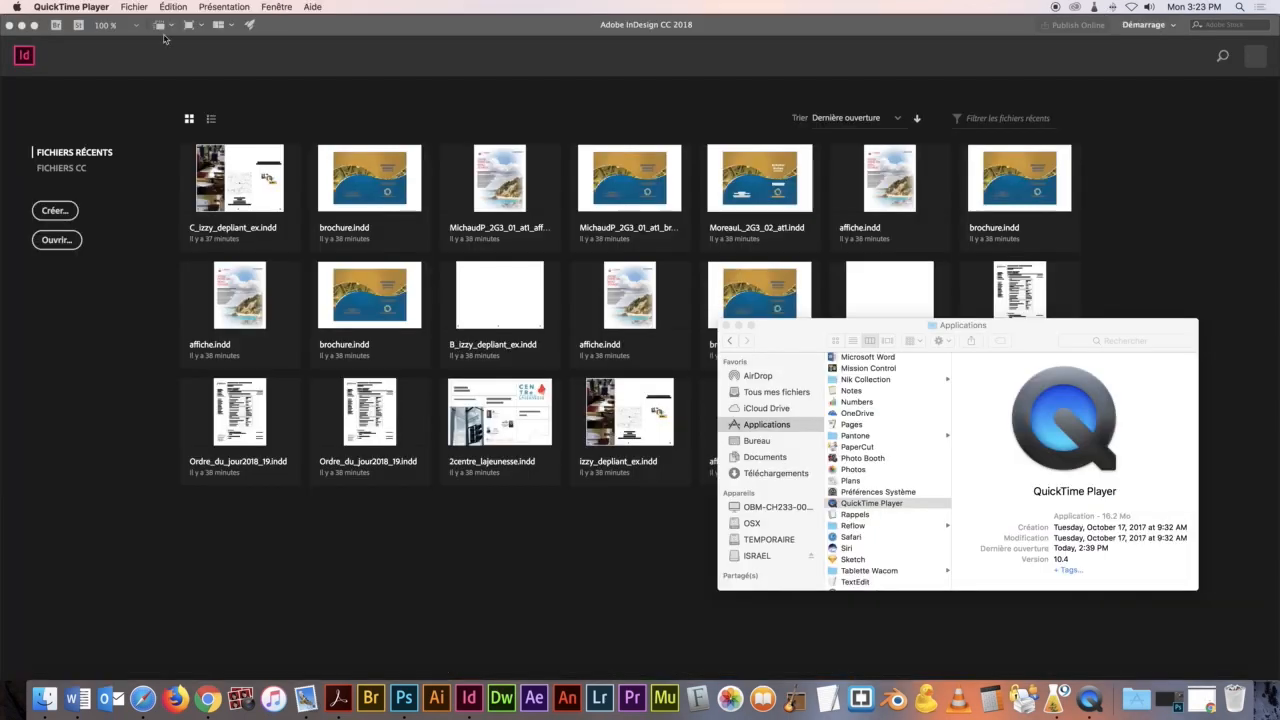
# - Switch to InDesign and bring up the settings for a new document
pyautogui.click(140, 6)
pyautogui.click(98, 58)
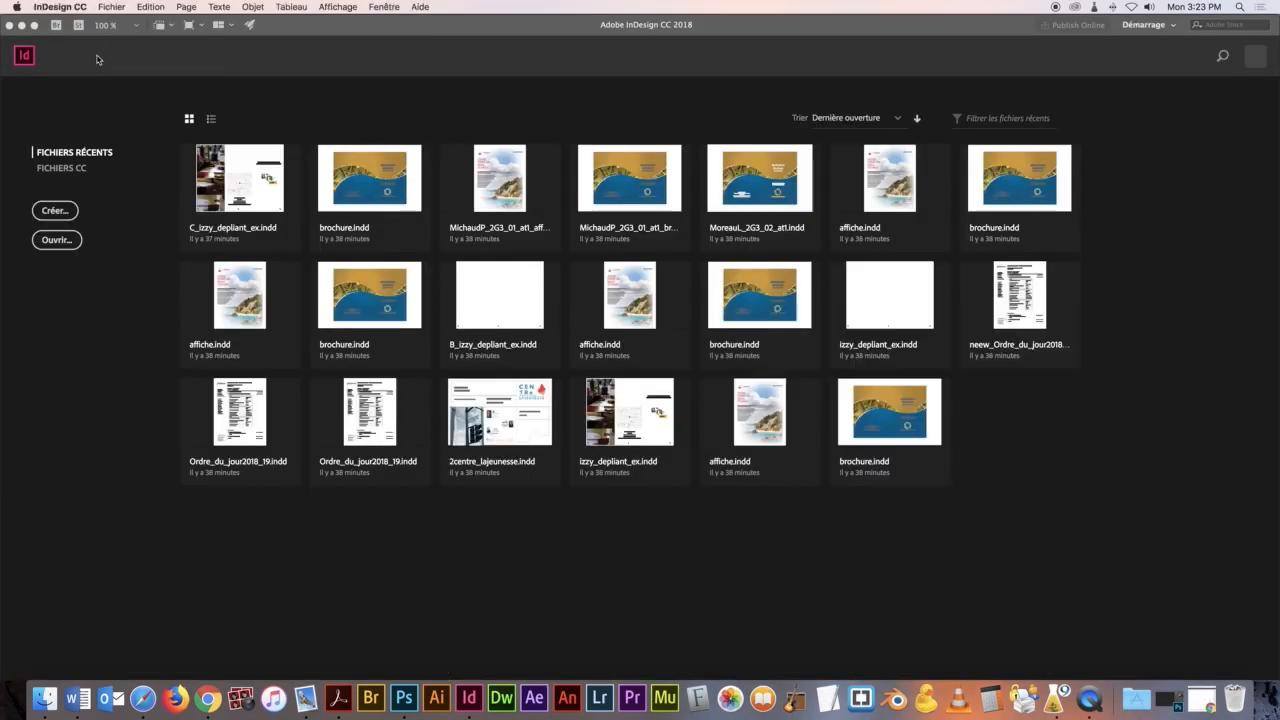
pyautogui.click(111, 6)
pyautogui.moveTo(270, 25)
pyautogui.click(322, 26)
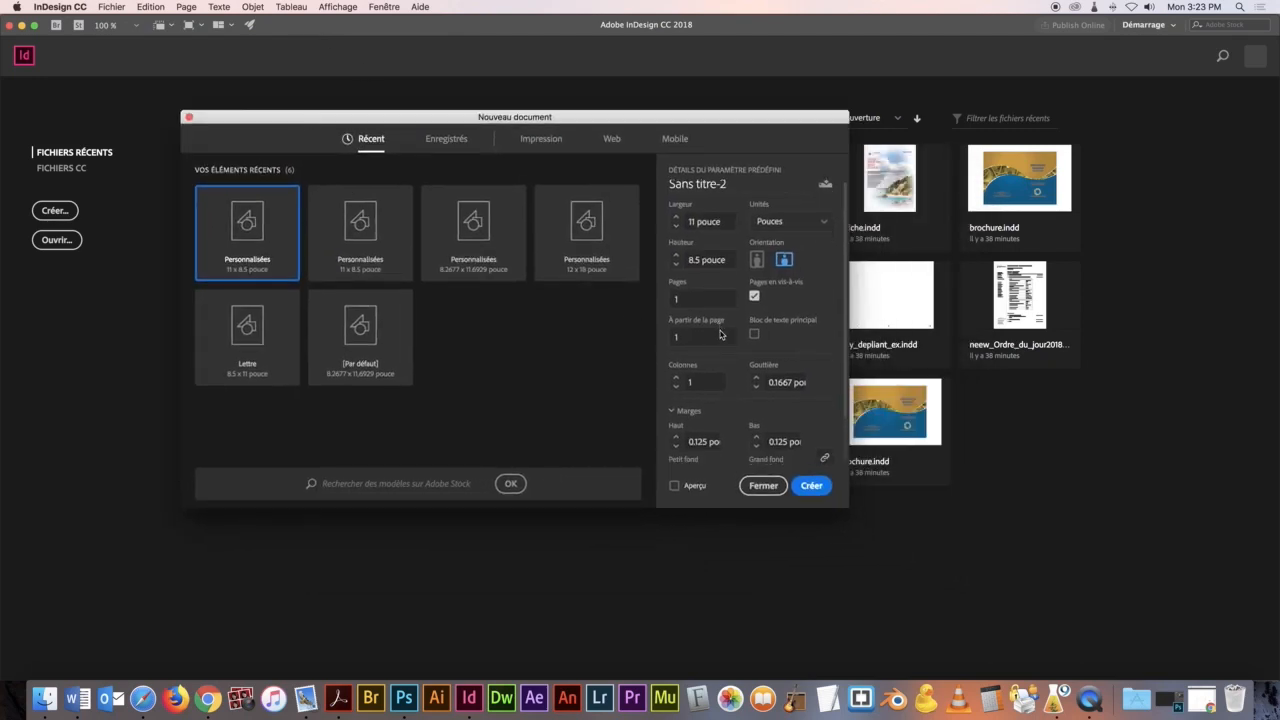
# - Set the new document's number of columns to 3
pyautogui.scroll(-2, 720, 334)
pyautogui.click(677, 333)
pyautogui.click(677, 333)
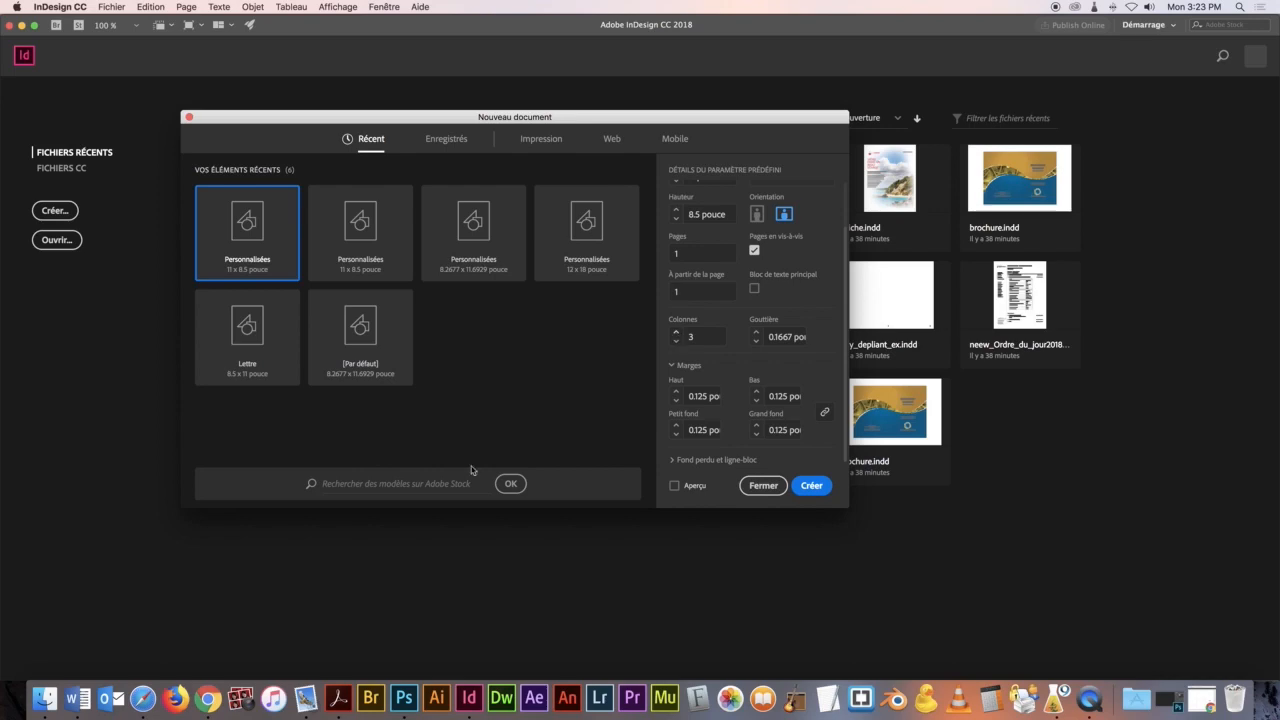
# - Check the three panel widths on the template in Safari, and return to the InDesign document settings
pyautogui.click(145, 700)
pyautogui.scroll(5, 503, 313)
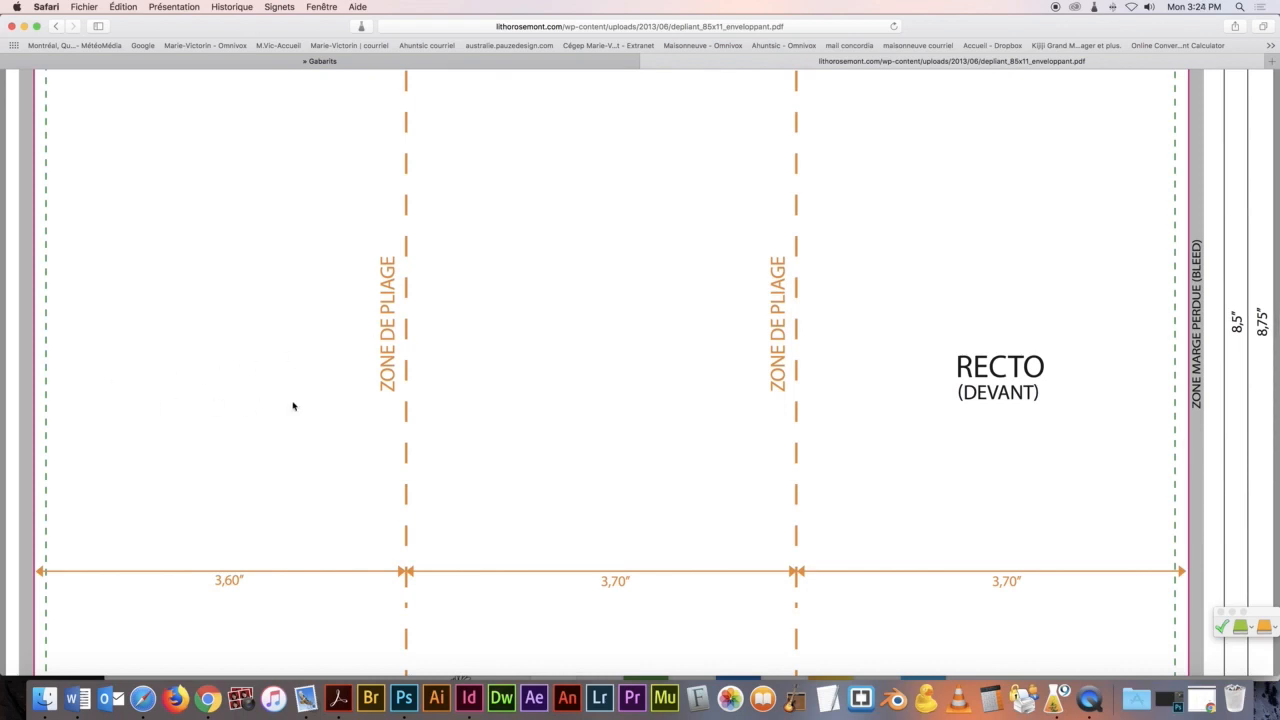
pyautogui.click(468, 698)
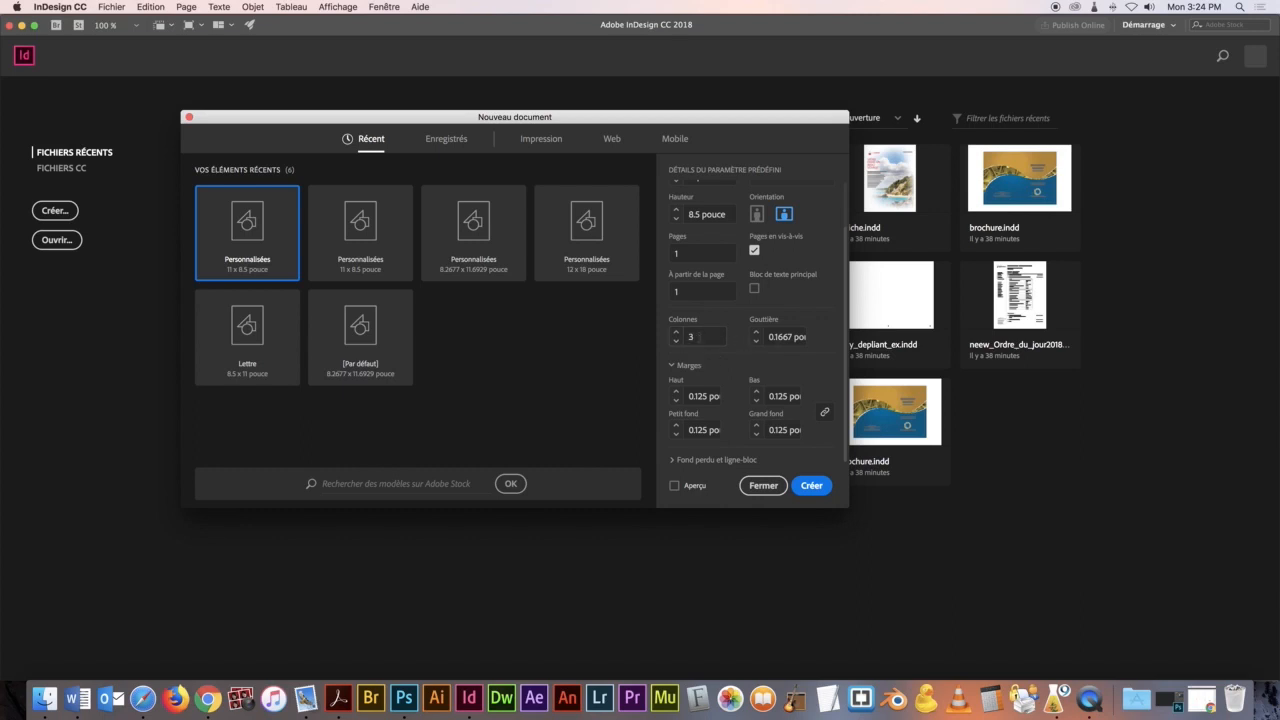
# - Set the number of columns to 1, and check the margins on the brochure template in Chrome
pyautogui.click(676, 401)
pyautogui.click(676, 392)
pyautogui.click(676, 342)
pyautogui.click(207, 699)
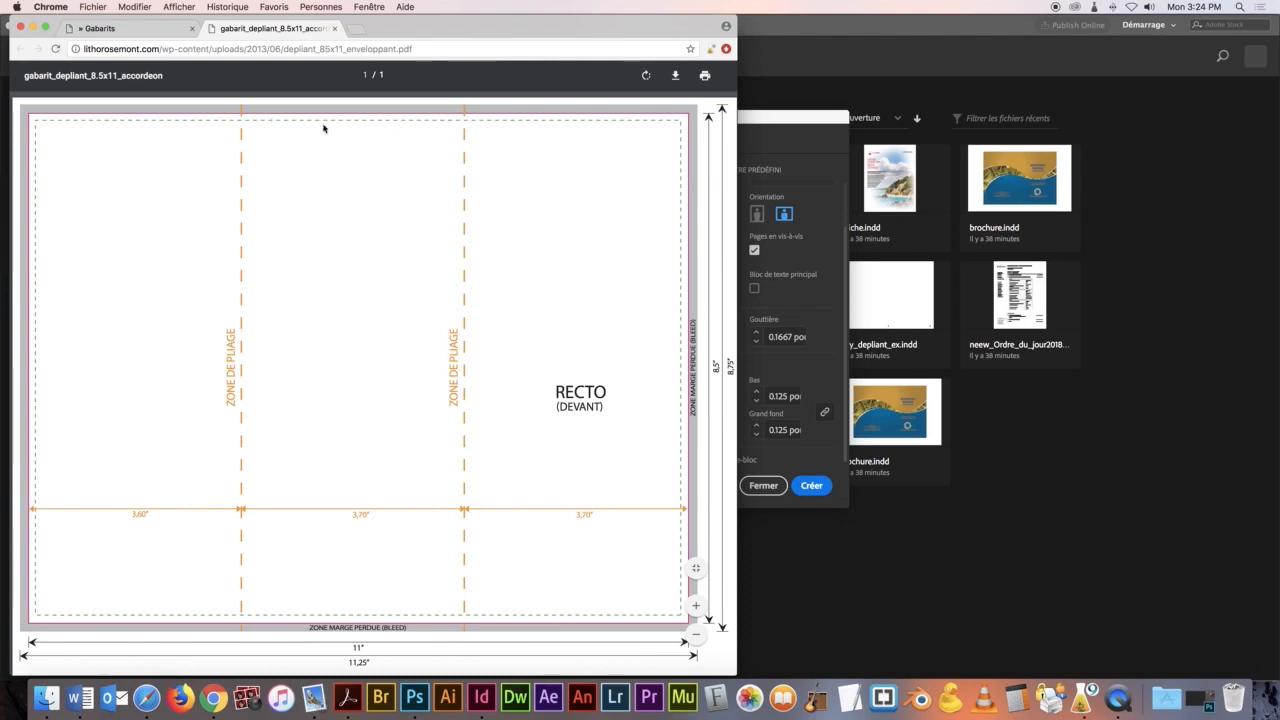
pyautogui.click(819, 314)
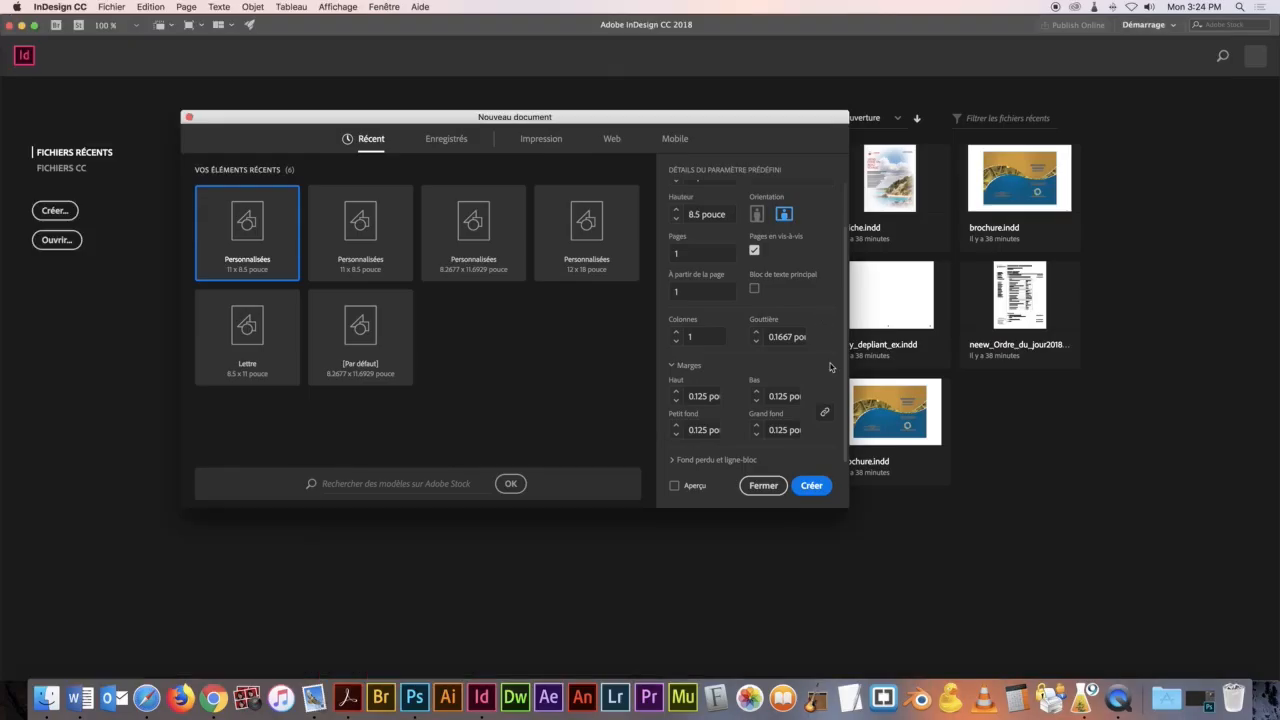
# - Expand the bleed and slug settings, review the page setup, and create the 11 x 8.5 inch landscape document with 0.125 inch margins
pyautogui.click(672, 460)
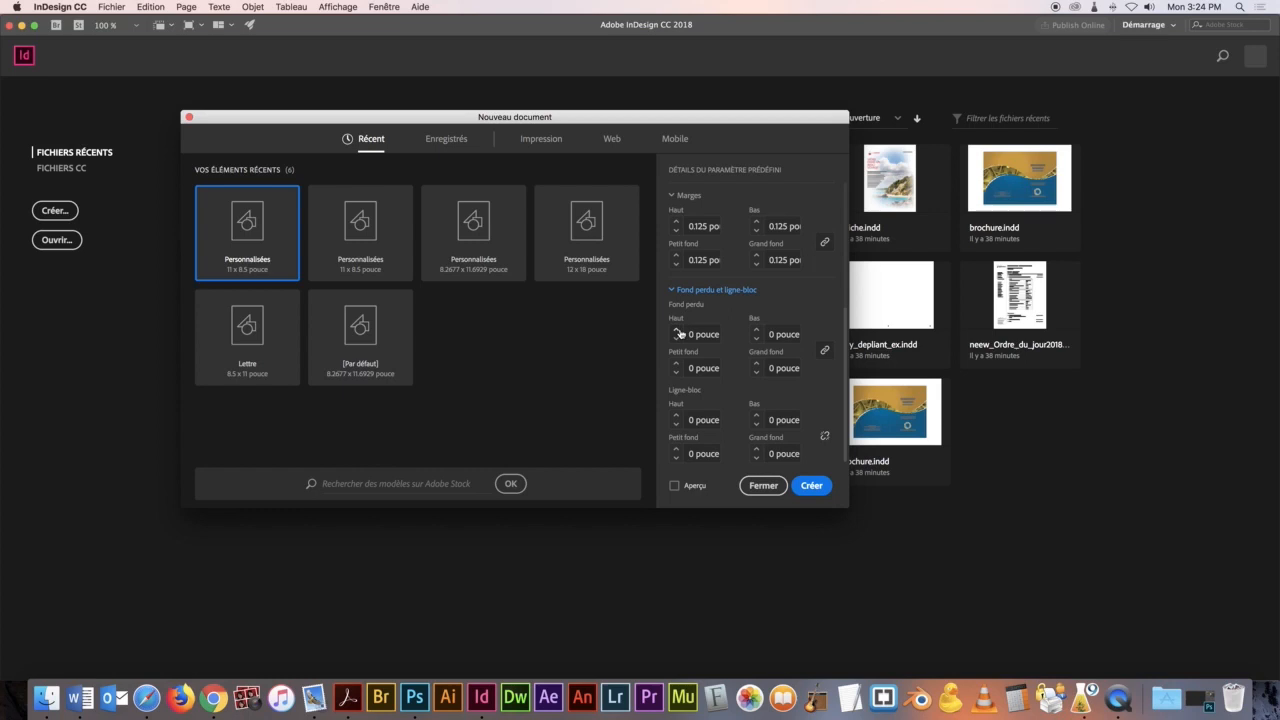
pyautogui.scroll(5, 680, 333)
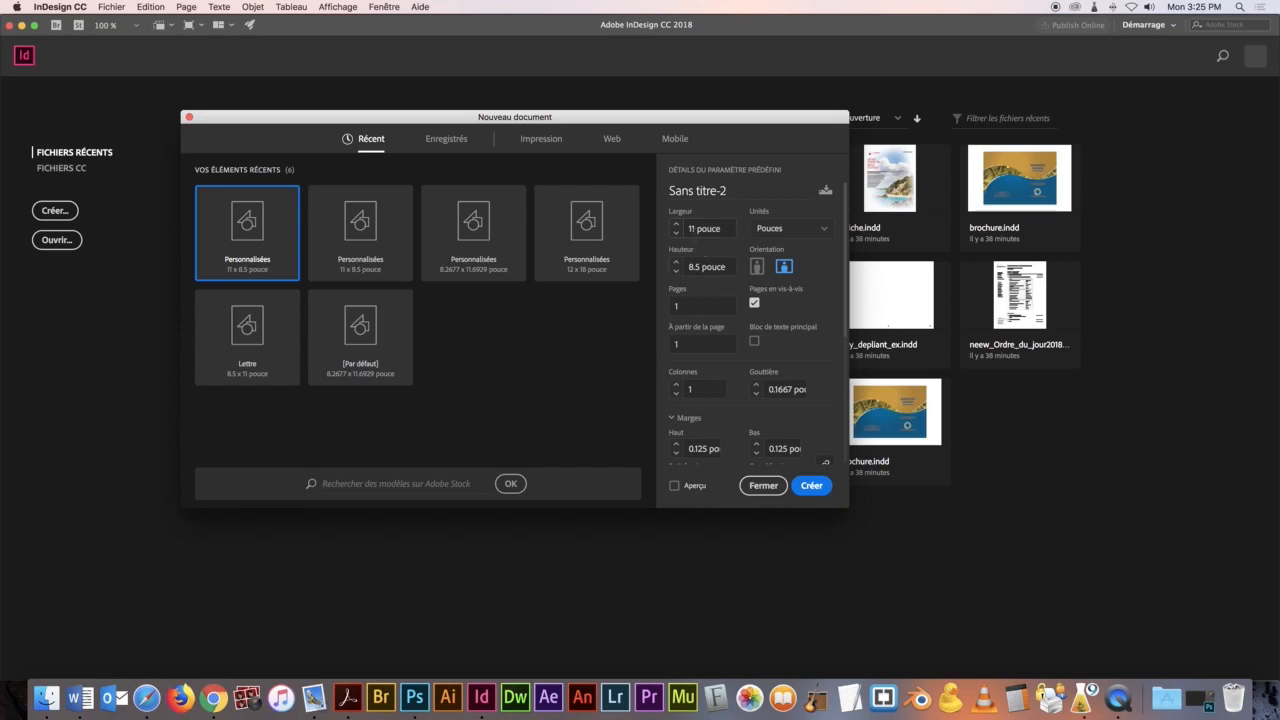
pyautogui.scroll(-3, 744, 287)
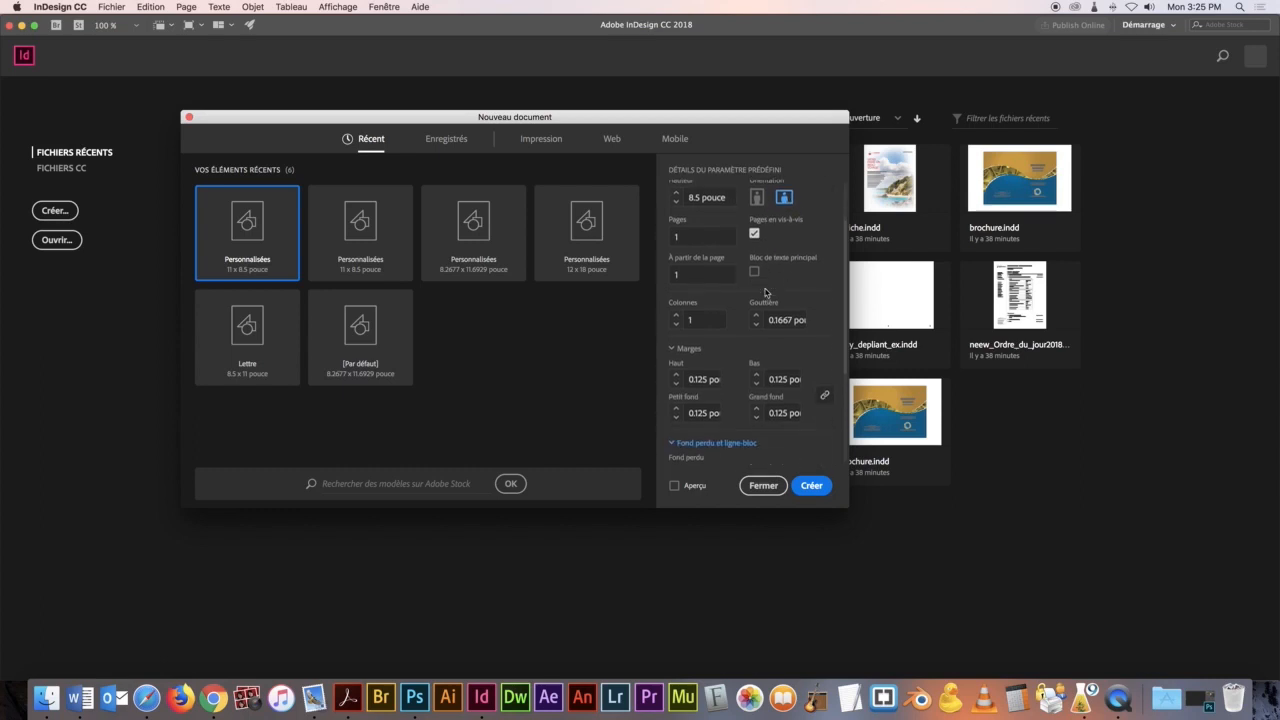
pyautogui.scroll(-1, 726, 328)
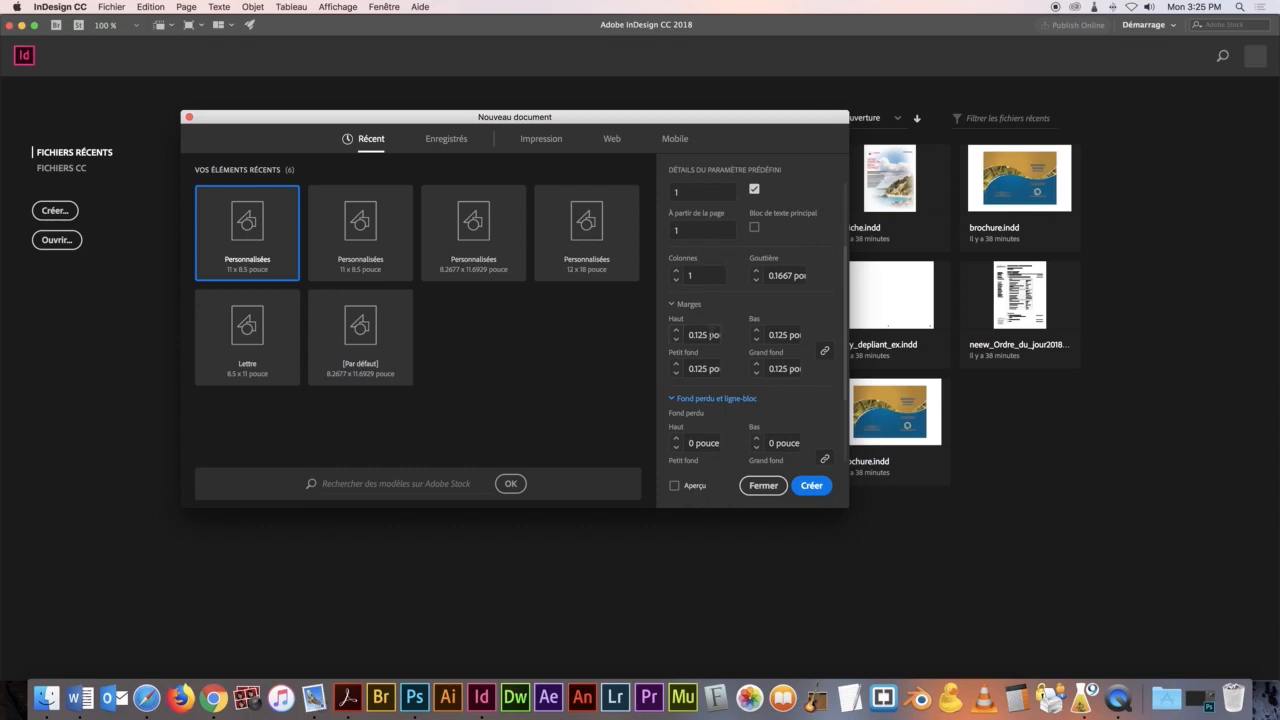
pyautogui.scroll(-4, 751, 374)
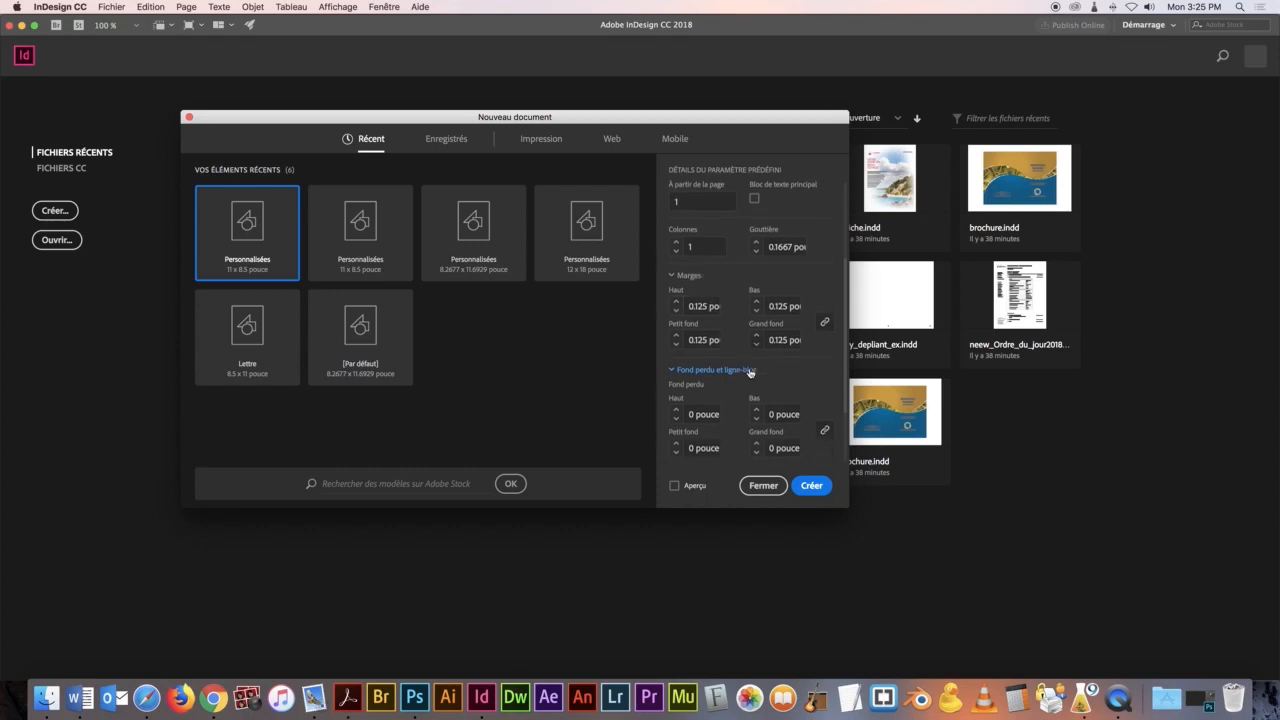
pyautogui.click(812, 487)
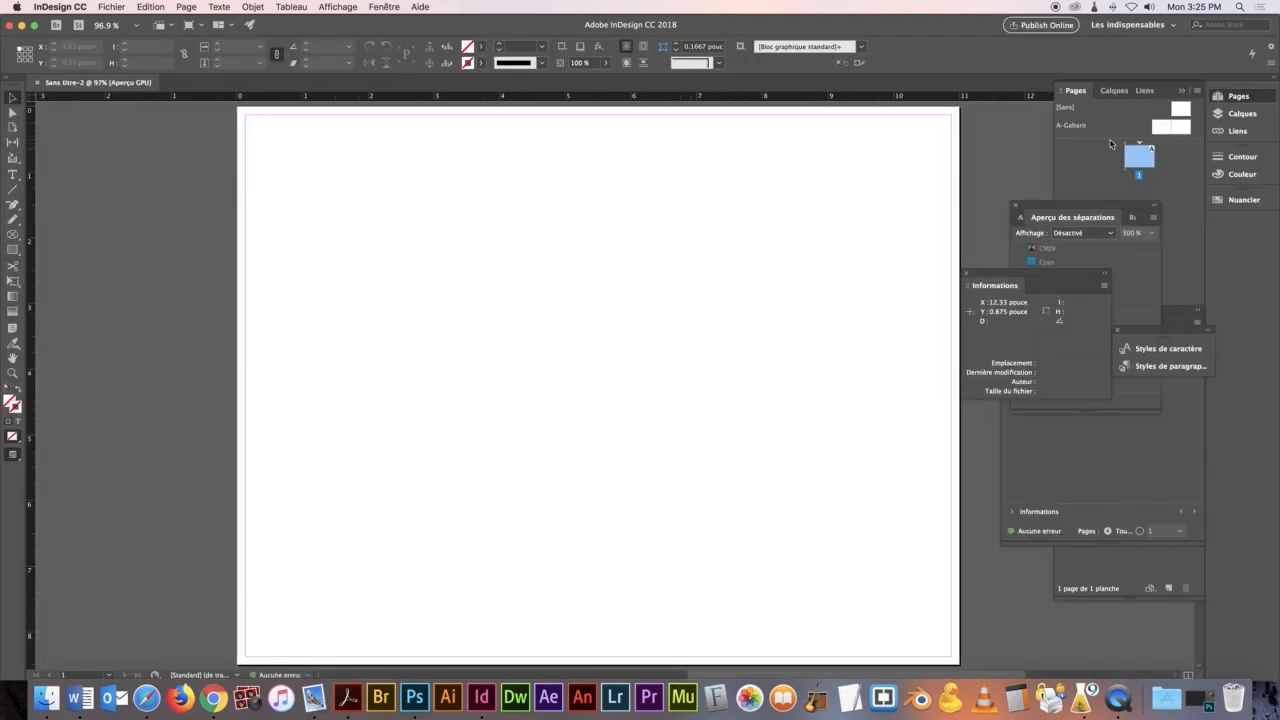
# - Rename the document's only layer to "plis"
pyautogui.click(1113, 90)
pyautogui.doubleClick(1107, 108)
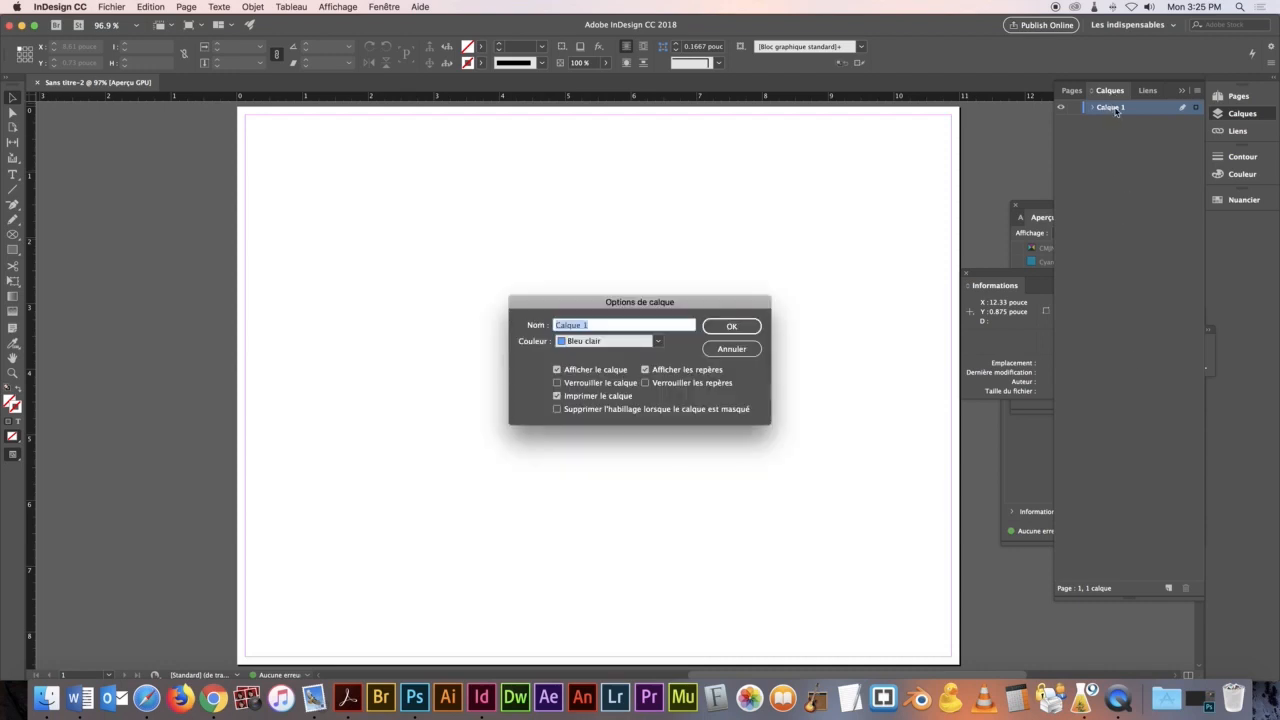
pyautogui.write('plis')
pyautogui.press('Return')
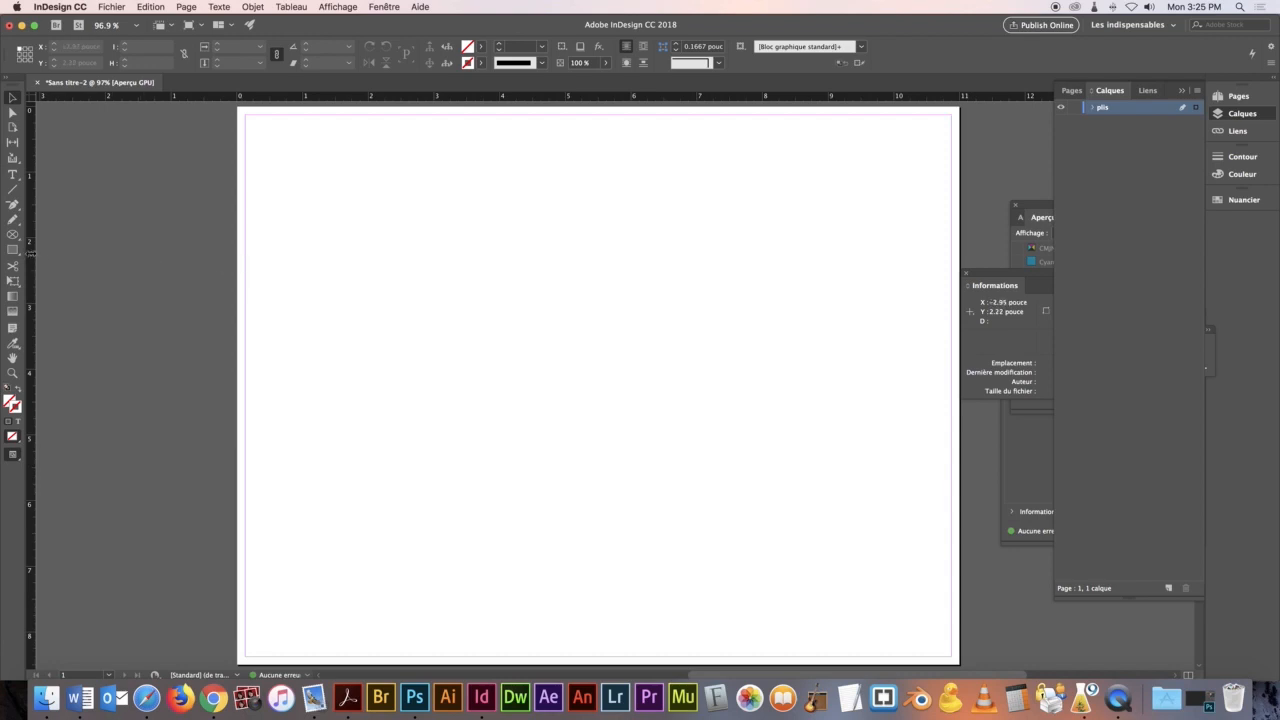
# - Add a vertical guide to the page for the first fold and set its X position to 3.6 inches
pyautogui.moveTo(30, 257); pyautogui.dragTo(410, 273)
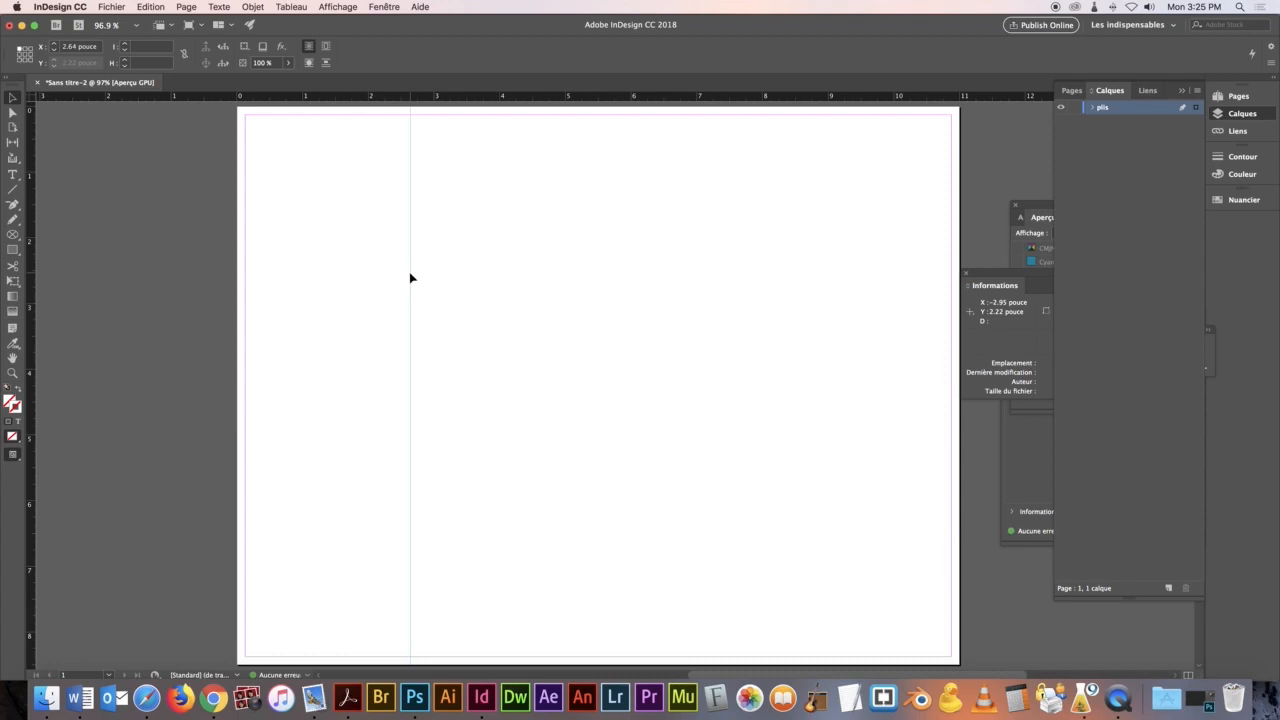
pyautogui.doubleClick(74, 49)
pyautogui.write('3')
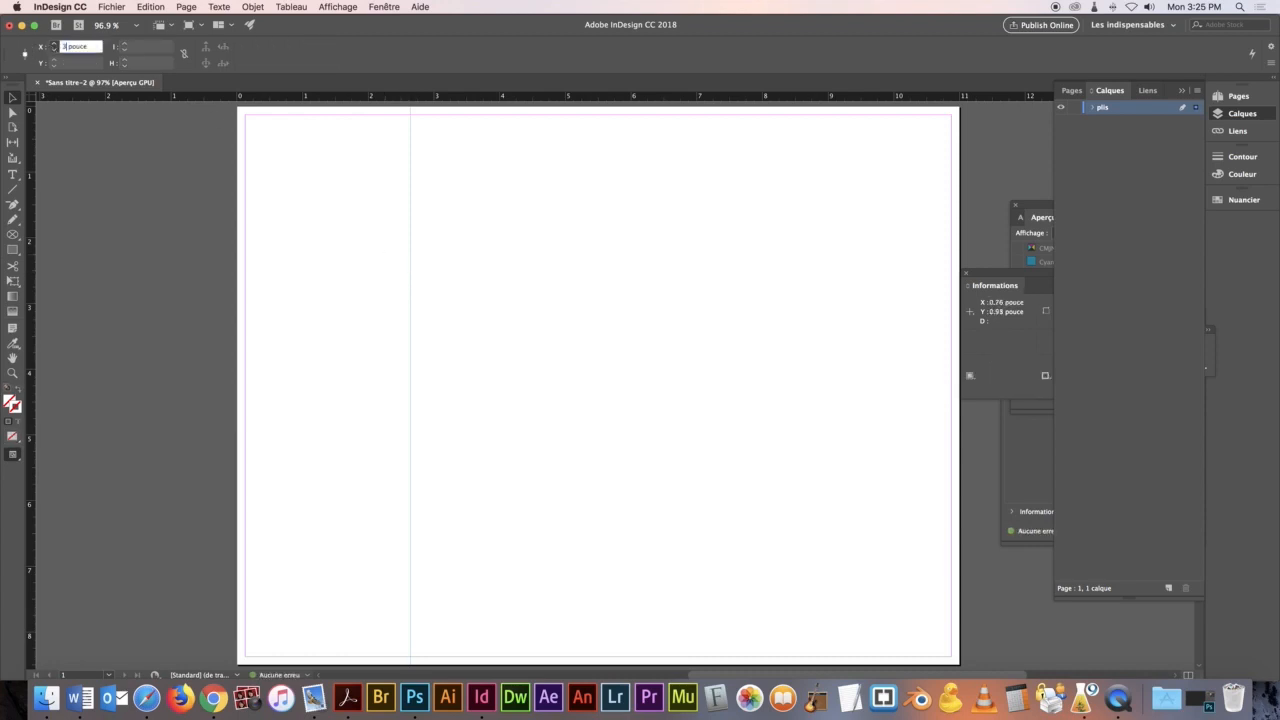
pyautogui.write('.6')
pyautogui.press('Return')
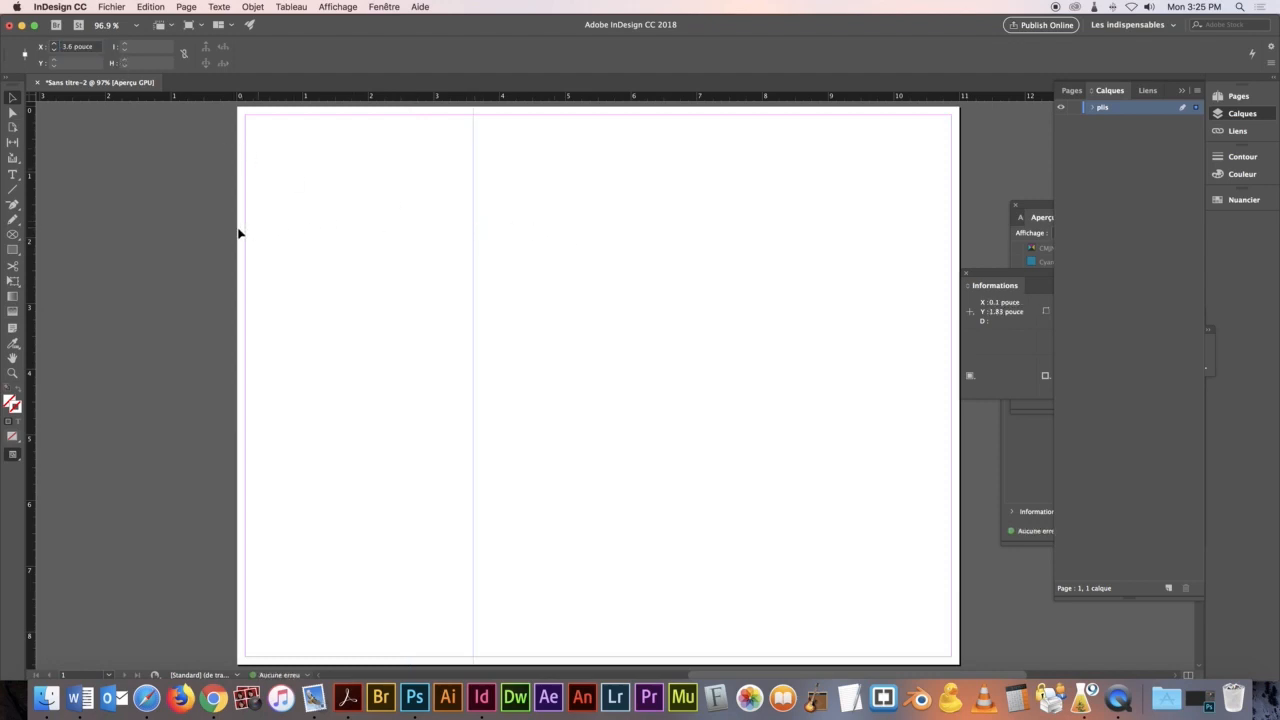
# - Check the panel widths on the template in Chrome, and add a second fold guide in InDesign at X 7.3 inches (3.6 + 3.7)
pyautogui.click(213, 699)
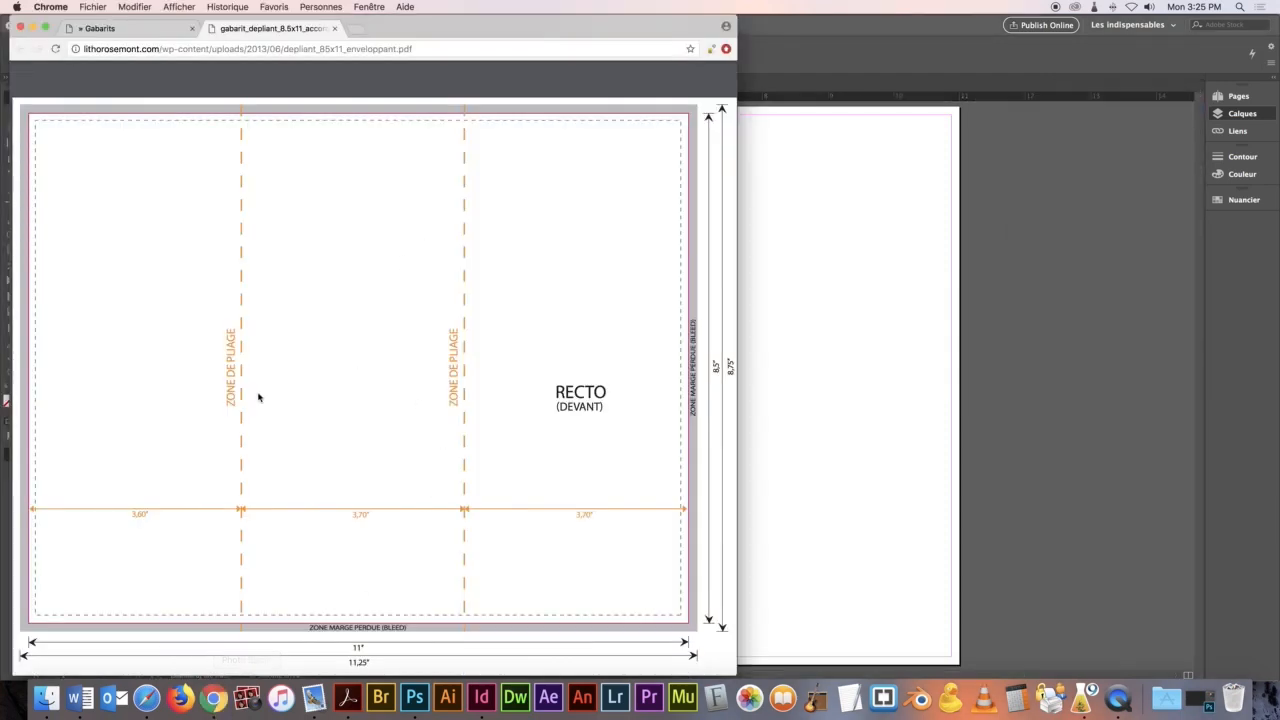
pyautogui.click(882, 407)
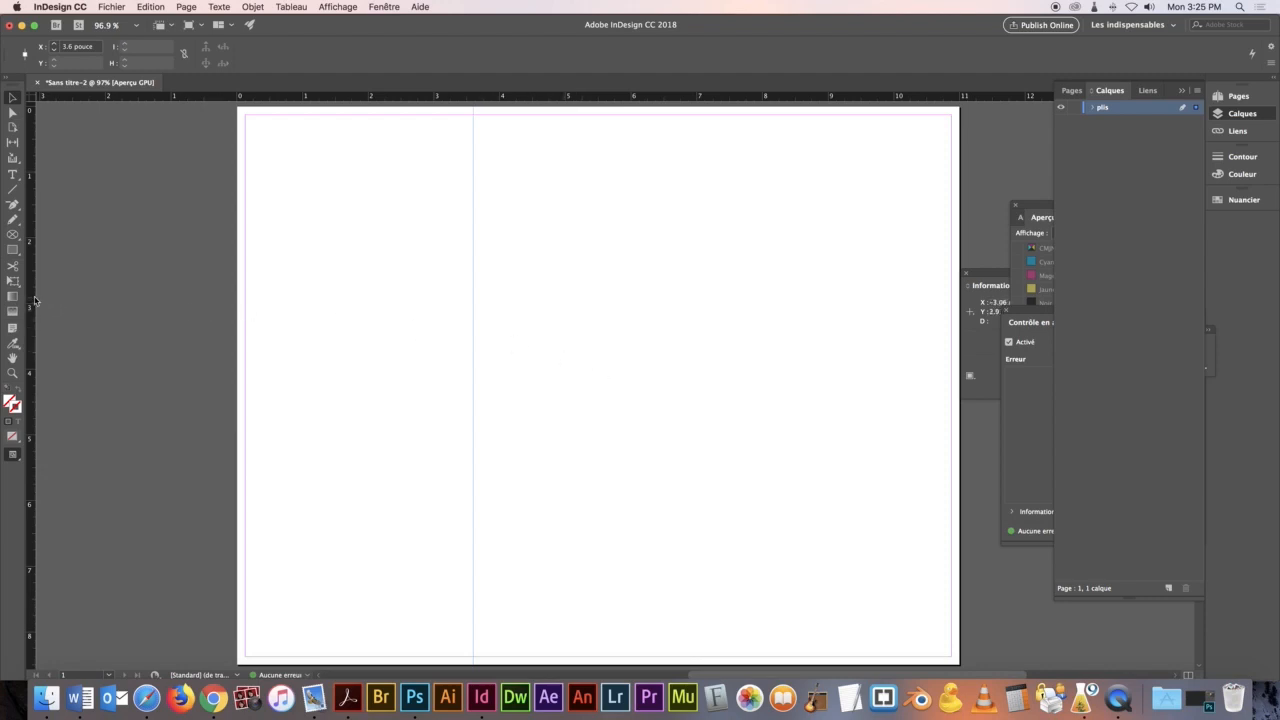
pyautogui.moveTo(34, 300); pyautogui.dragTo(583, 320)
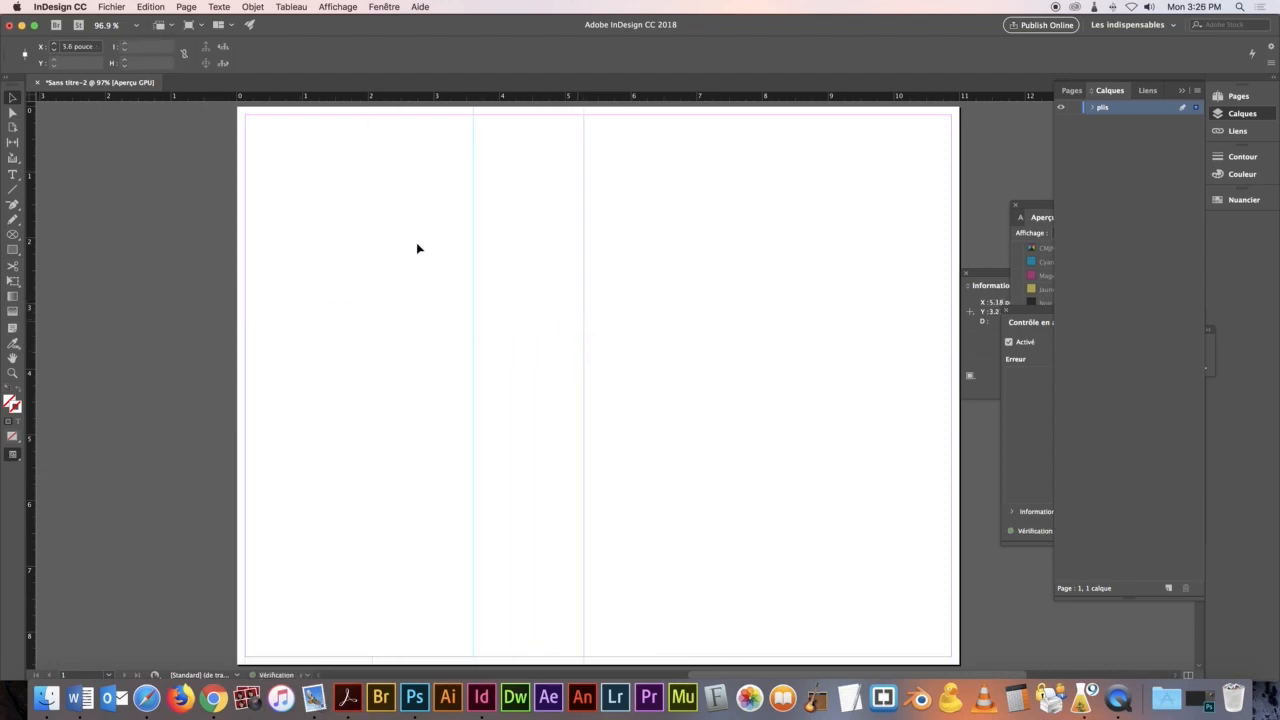
pyautogui.click(76, 47)
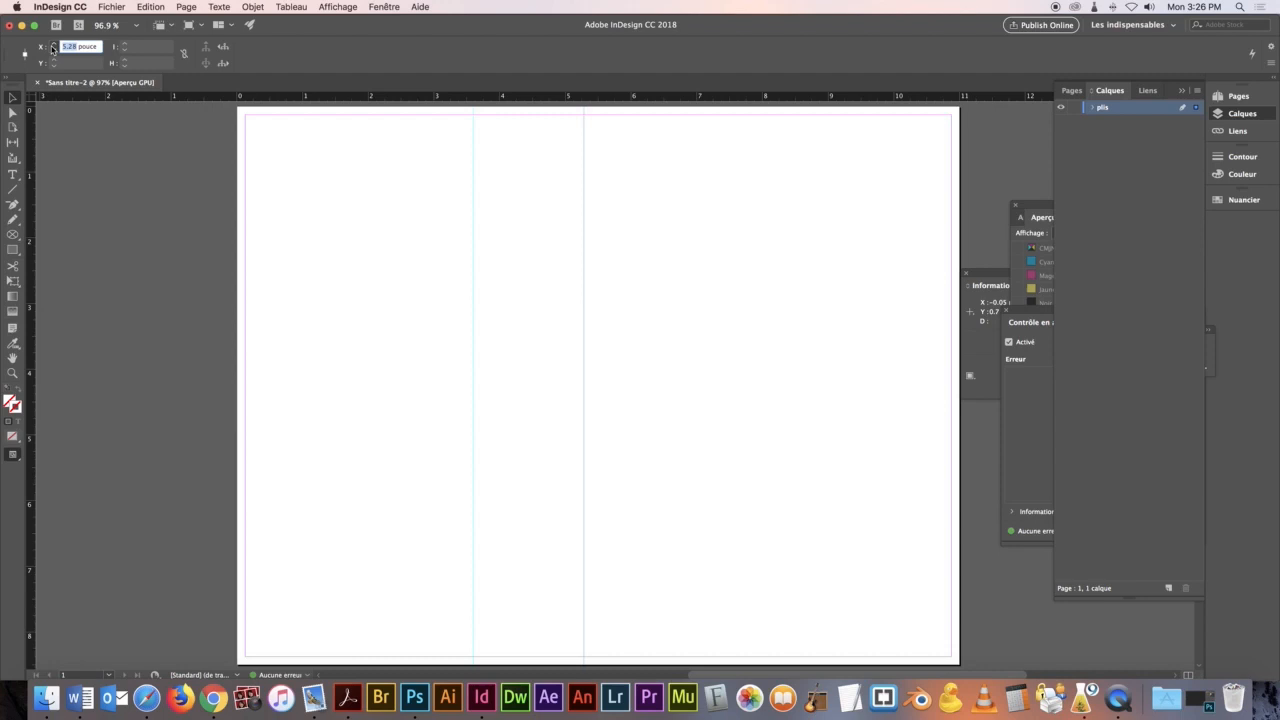
pyautogui.write('3')
pyautogui.write('.6')
pyautogui.write(' + ')
pyautogui.write('3.5')
pyautogui.press('Return')
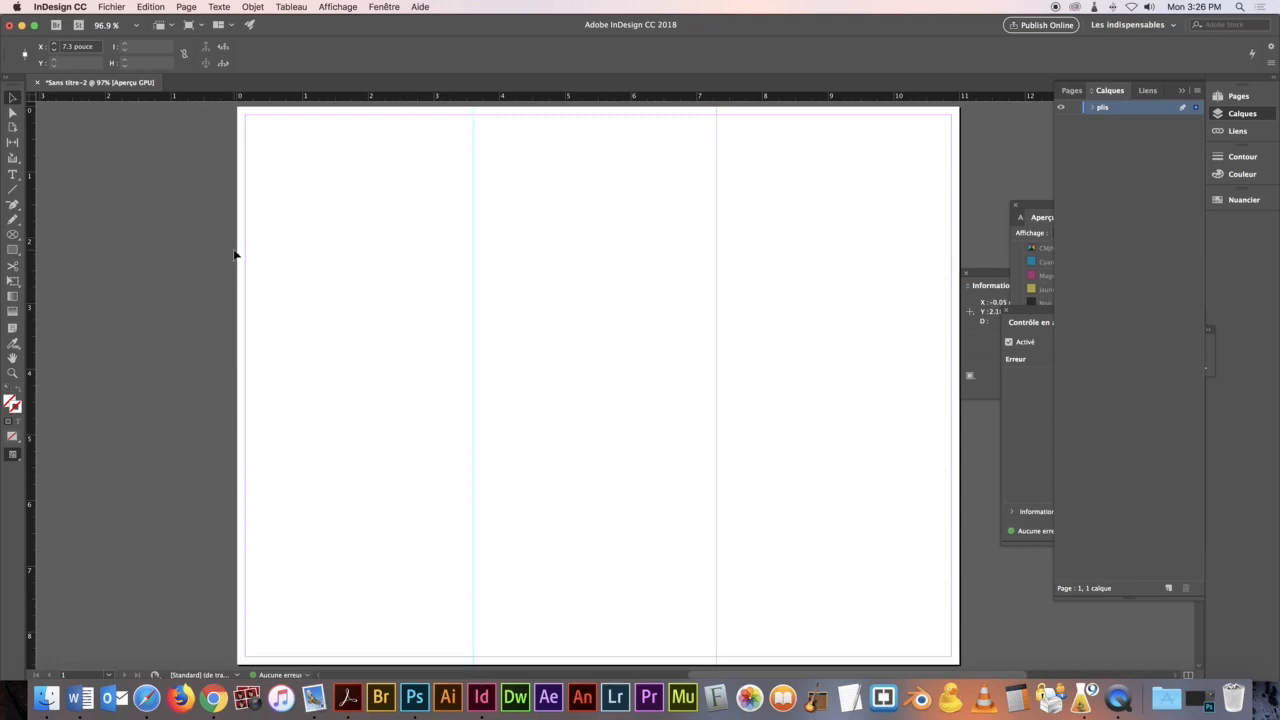
# - Create a new layer above "plis" and name it "grille"
pyautogui.click(1172, 587)
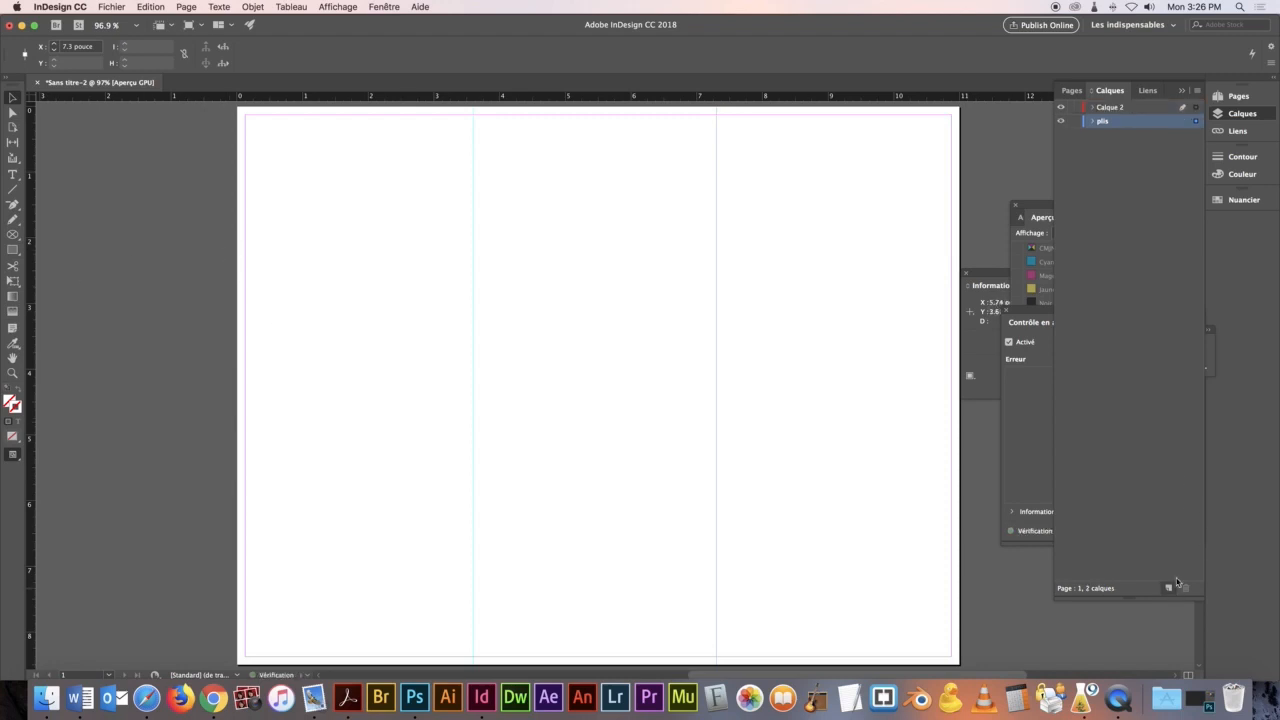
pyautogui.doubleClick(1109, 107)
pyautogui.write('c')
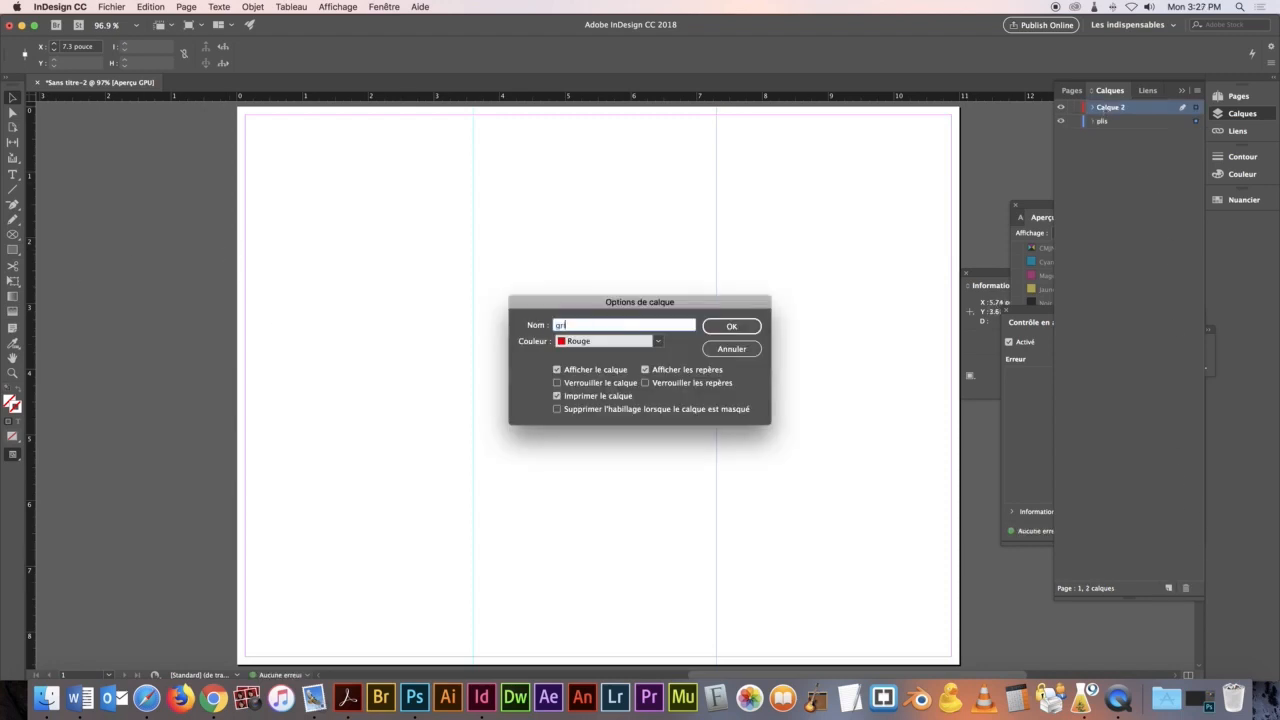
pyautogui.write('rille')
pyautogui.press('Return')
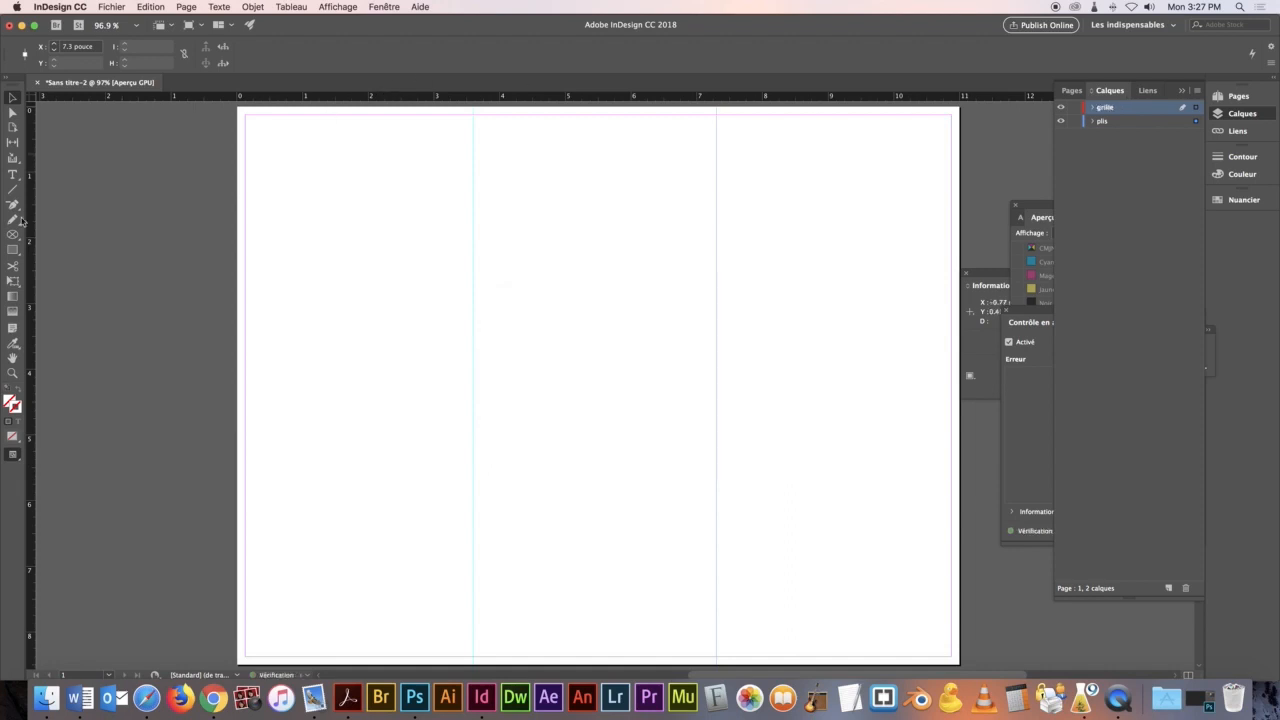
# - Sketch a rectangle about 3.475 x 0.59 inches from the page margin to the first fold, and place a vertical guide at its centre
pyautogui.press('m')
pyautogui.moveTo(246, 254); pyautogui.dragTo(473, 292)
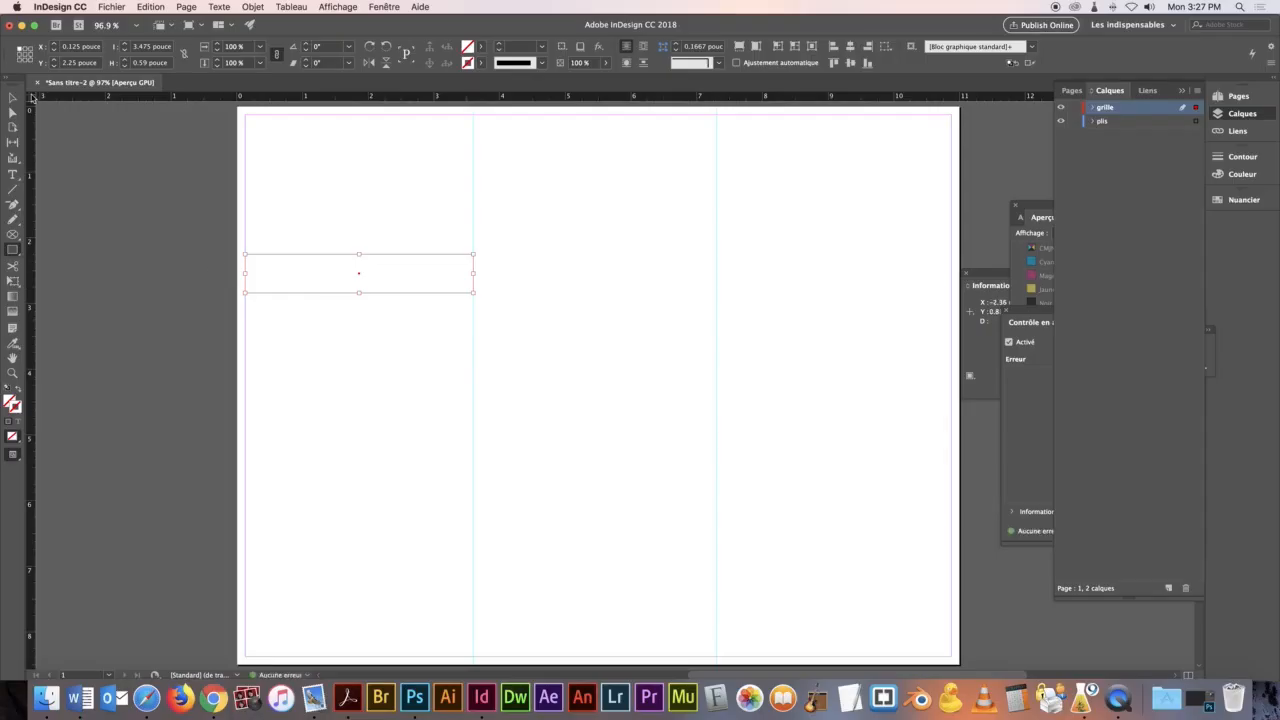
pyautogui.press('v')
pyautogui.moveTo(36, 262); pyautogui.dragTo(359, 290)
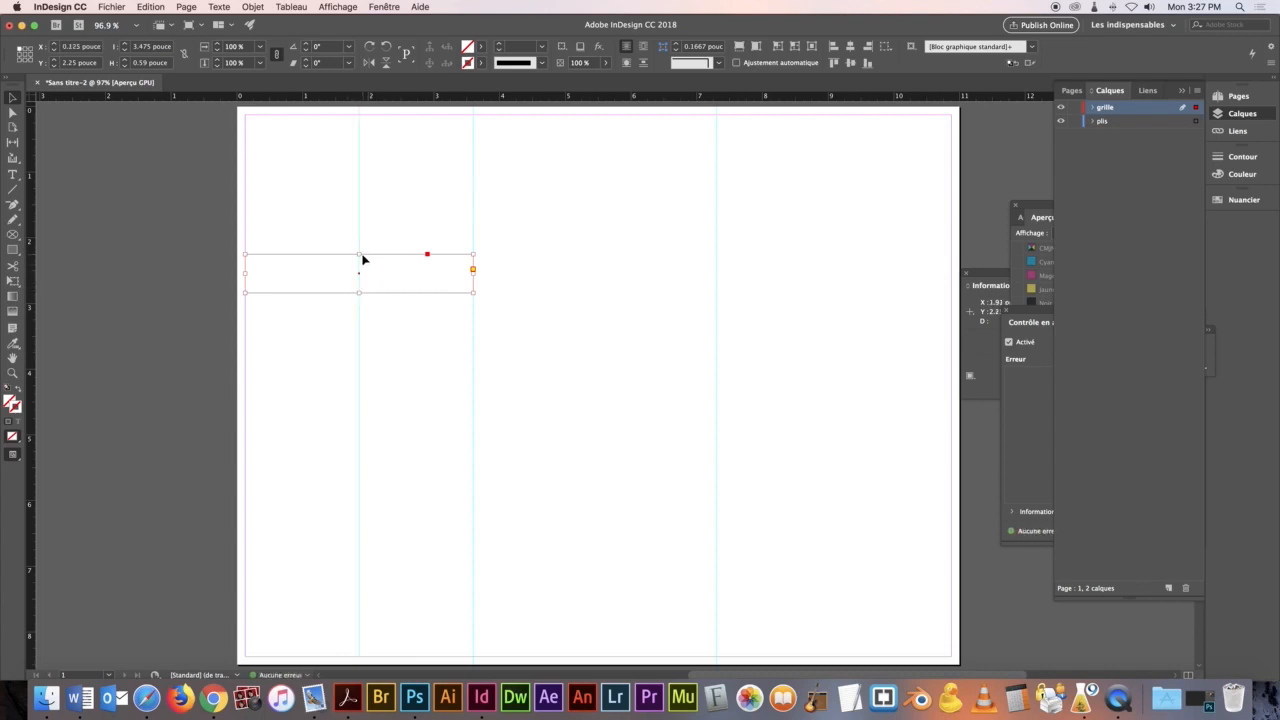
# - Resize the rectangle between the page margins to find its midpoints, and place horizontal guides at half, one-quarter and three-quarters of the height
pyautogui.moveTo(361, 292); pyautogui.dragTo(366, 657)
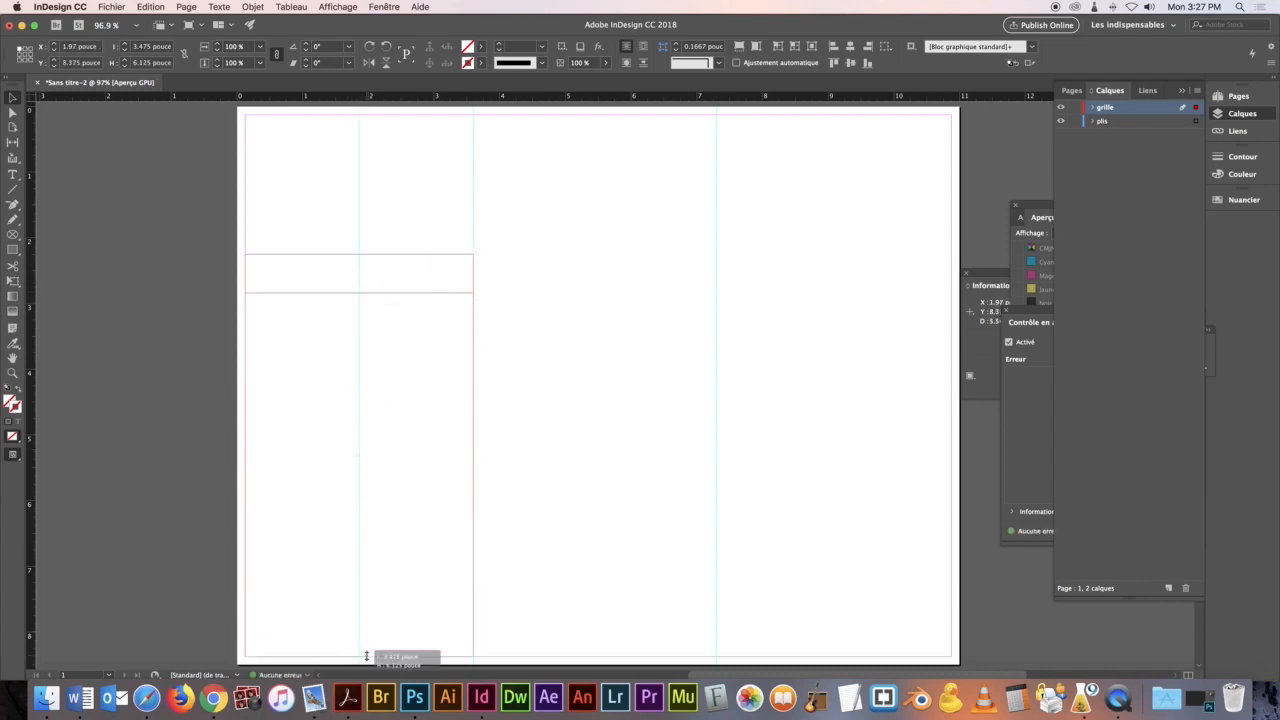
pyautogui.moveTo(359, 257); pyautogui.dragTo(401, 388)
pyautogui.moveTo(363, 649); pyautogui.dragTo(362, 385)
pyautogui.moveTo(380, 100); pyautogui.dragTo(375, 251)
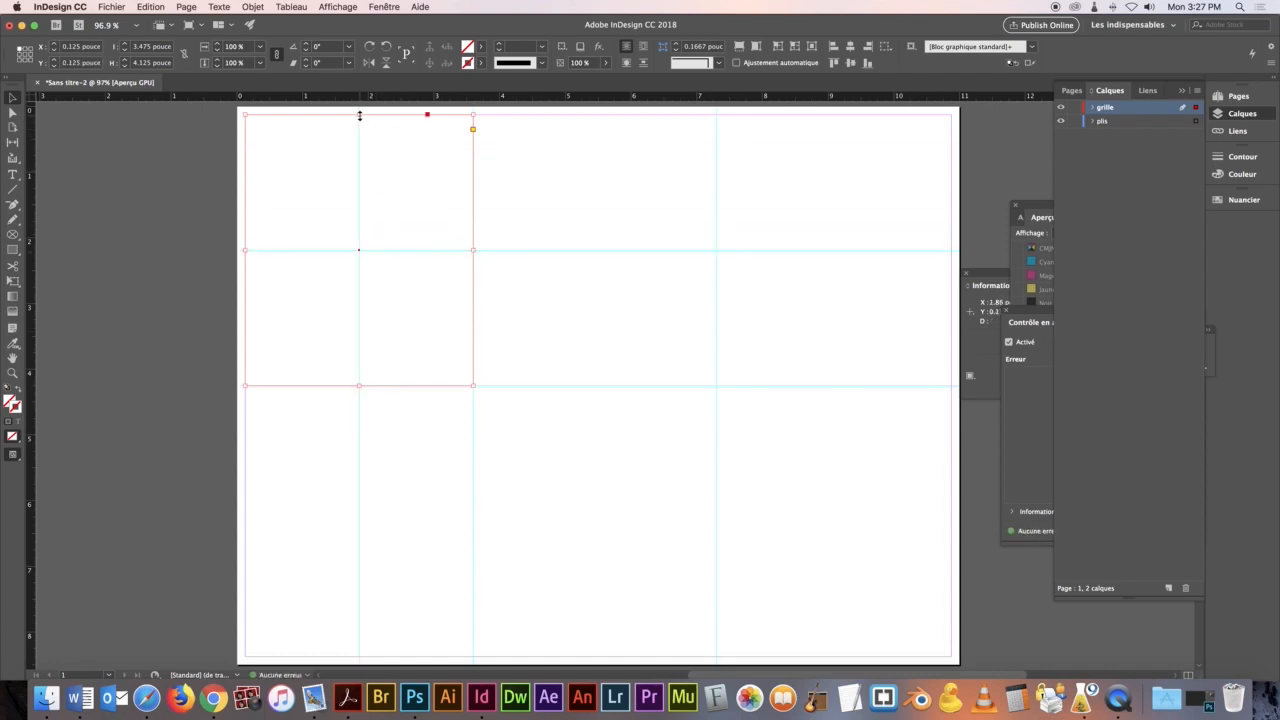
pyautogui.moveTo(360, 114); pyautogui.dragTo(349, 656)
pyautogui.moveTo(372, 96); pyautogui.dragTo(374, 517)
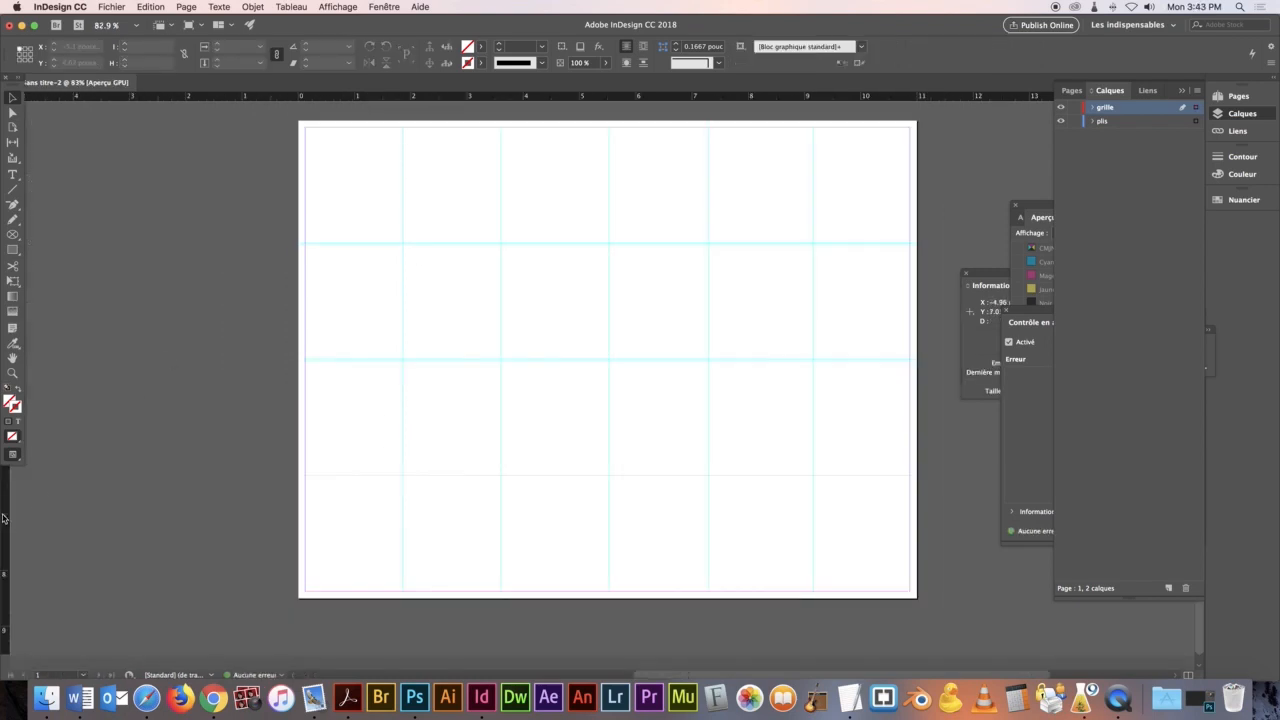
# - Add vertical guides beside the two folds at X 3.7 and 7.375 inches, and check the panel widths on the template in Safari
pyautogui.moveTo(10, 520); pyautogui.dragTo(506, 495)
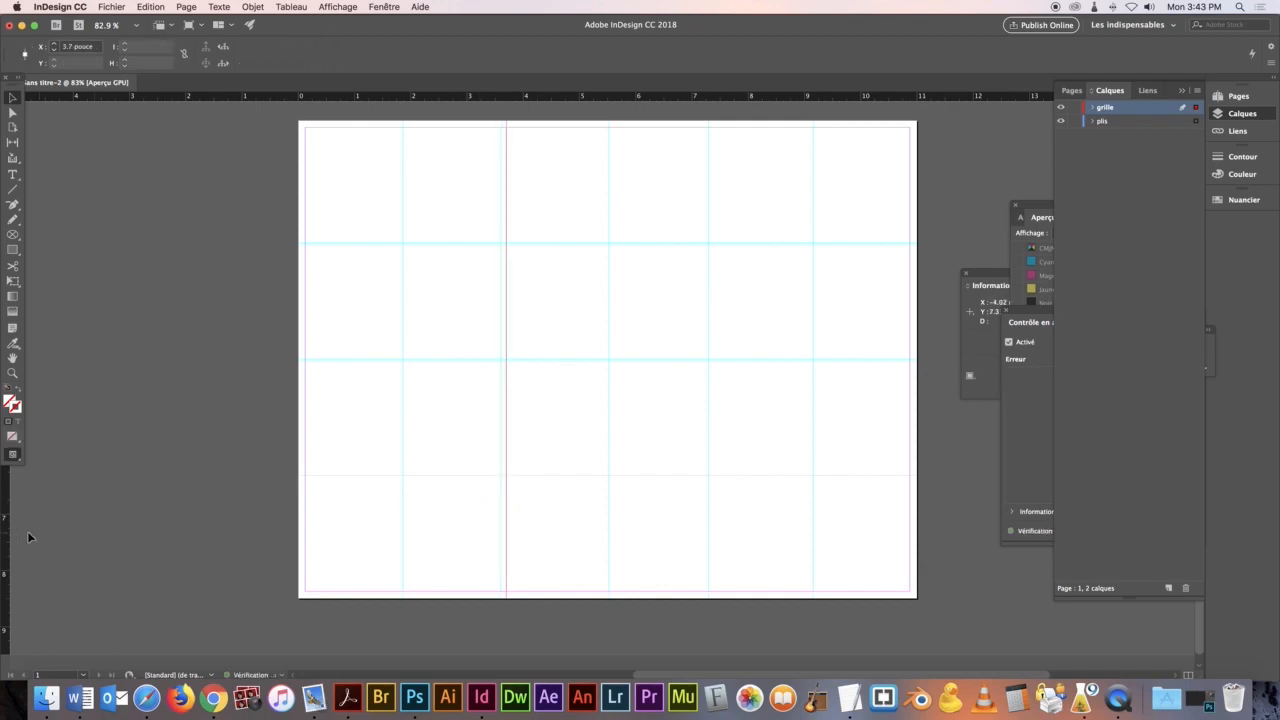
pyautogui.moveTo(7, 537); pyautogui.dragTo(712, 540)
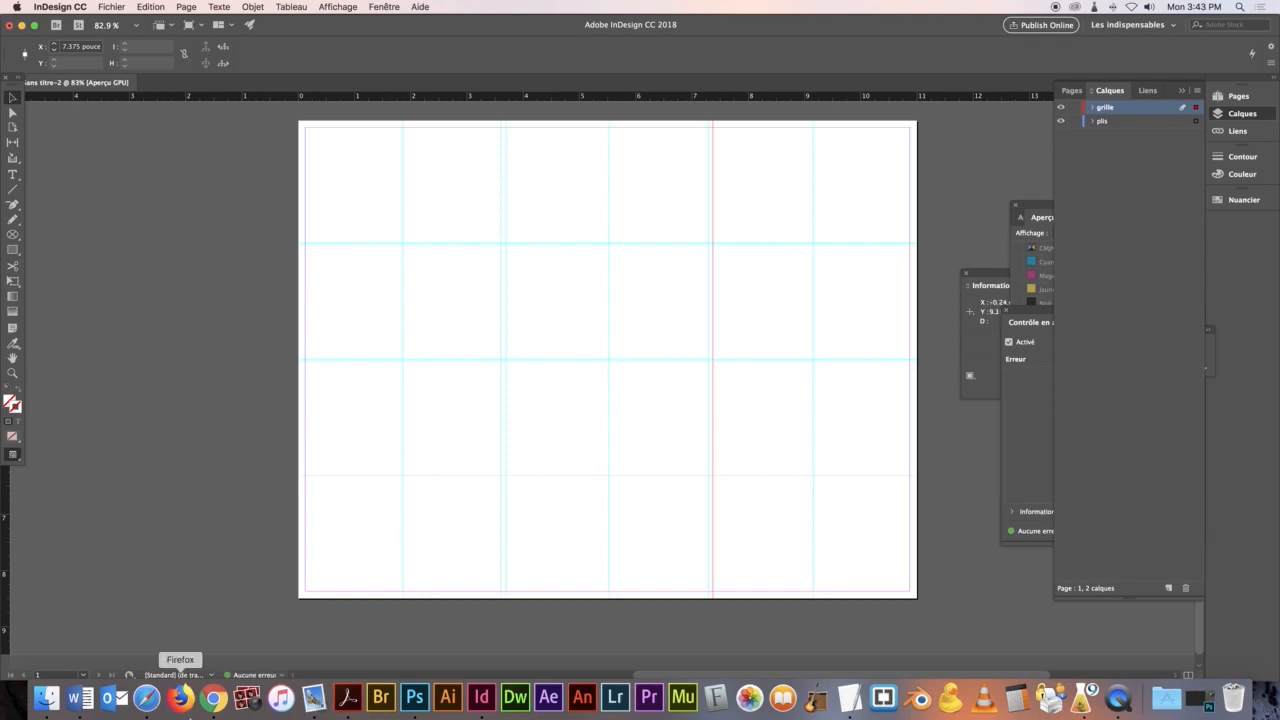
pyautogui.click(148, 703)
pyautogui.scroll(-5, 217, 506)
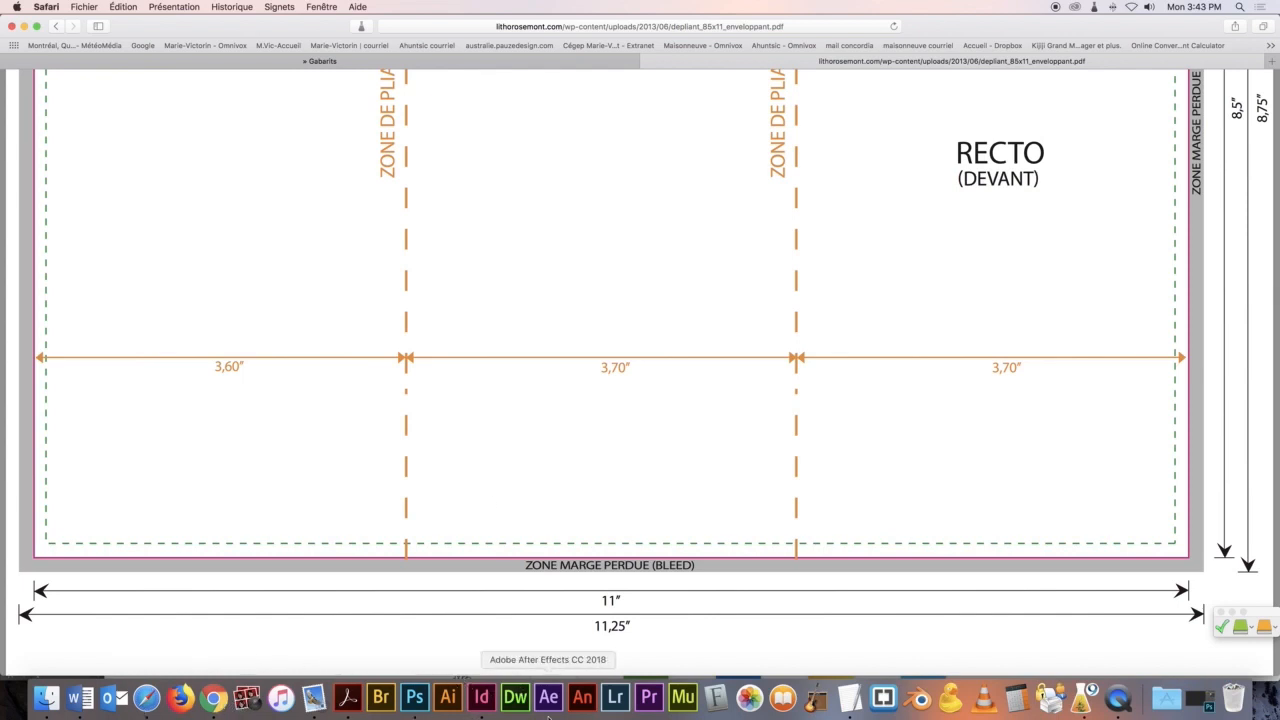
pyautogui.click(487, 706)
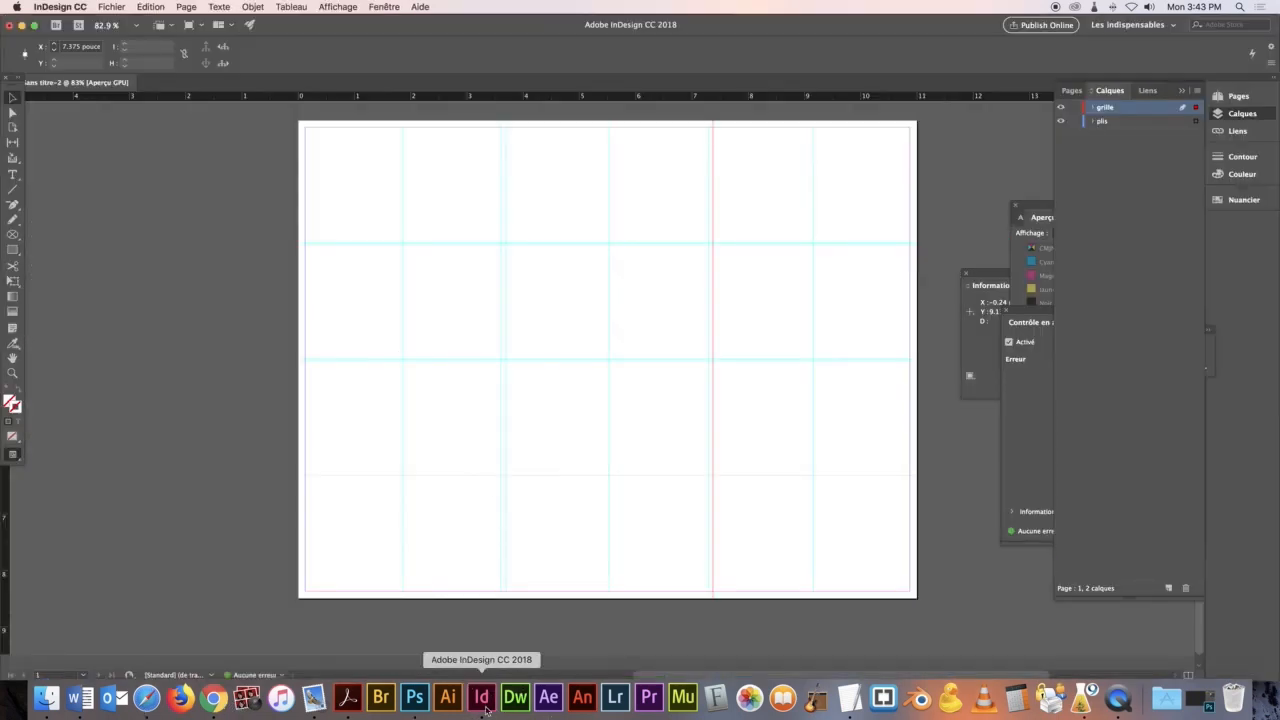
pyautogui.click(743, 438)
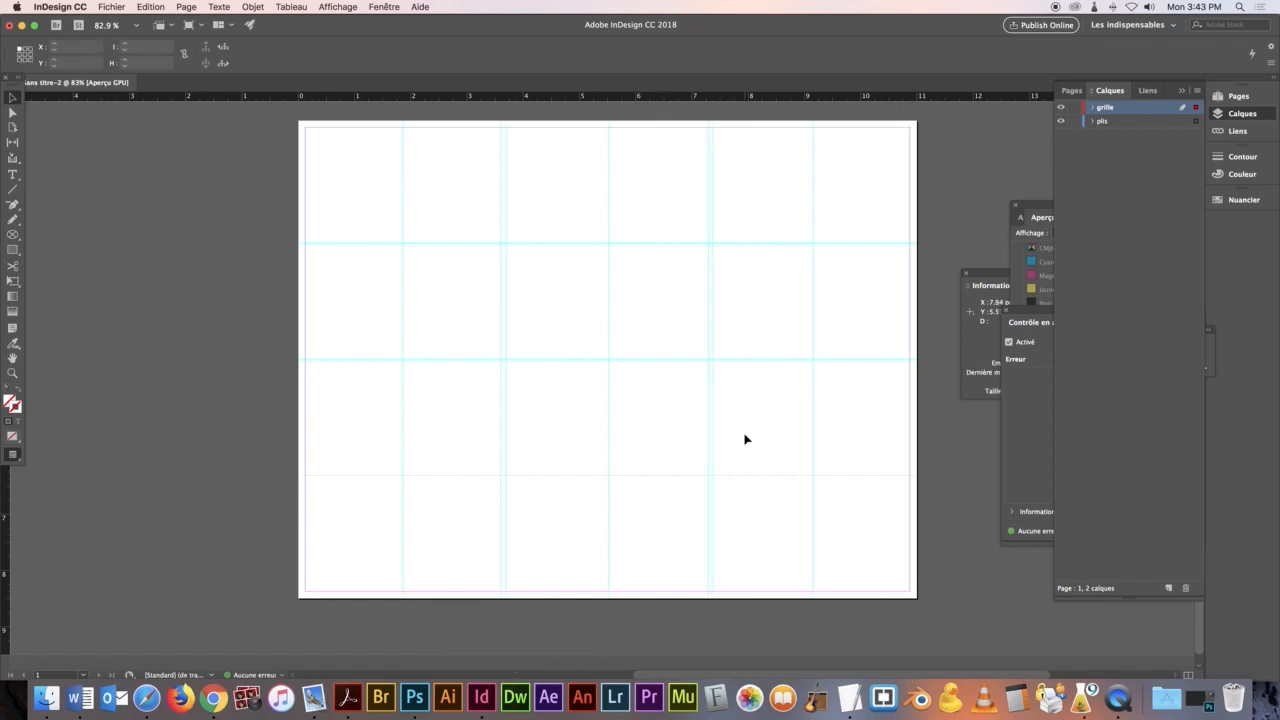
# - Create a third layer above "grille" and name it "indications"
pyautogui.click(13, 174)
pyautogui.click(1169, 589)
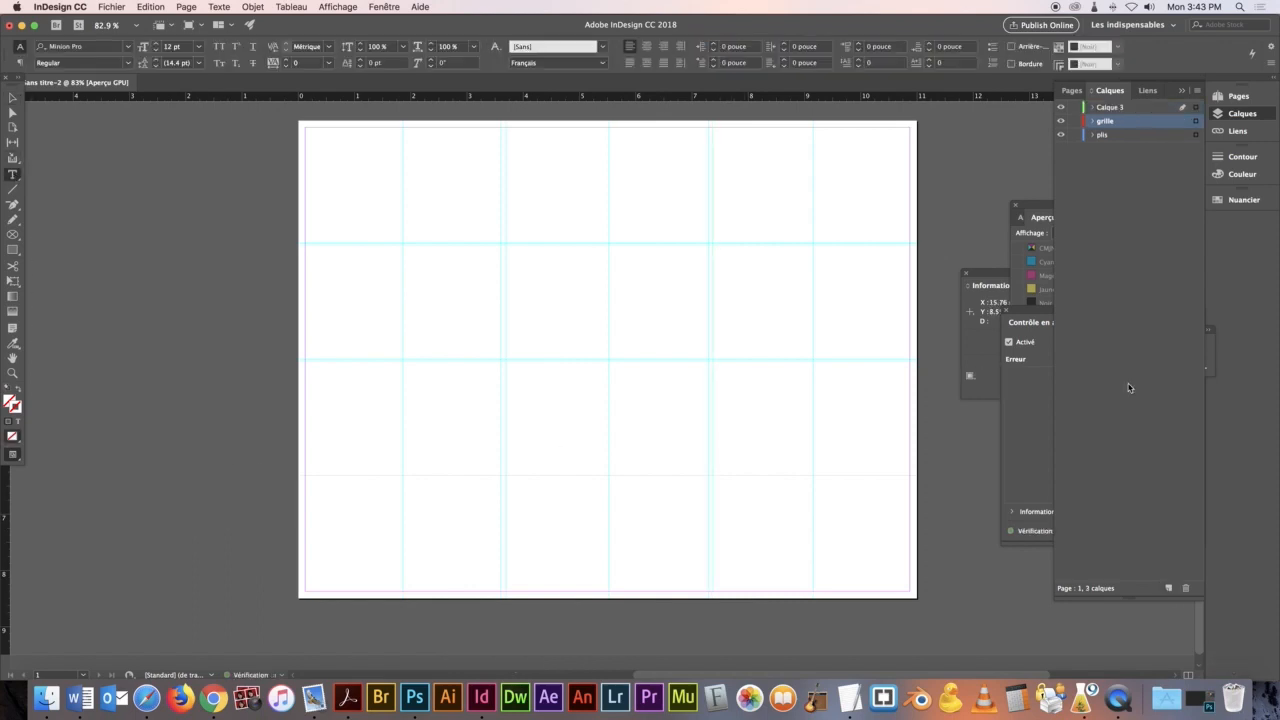
pyautogui.doubleClick(1122, 108)
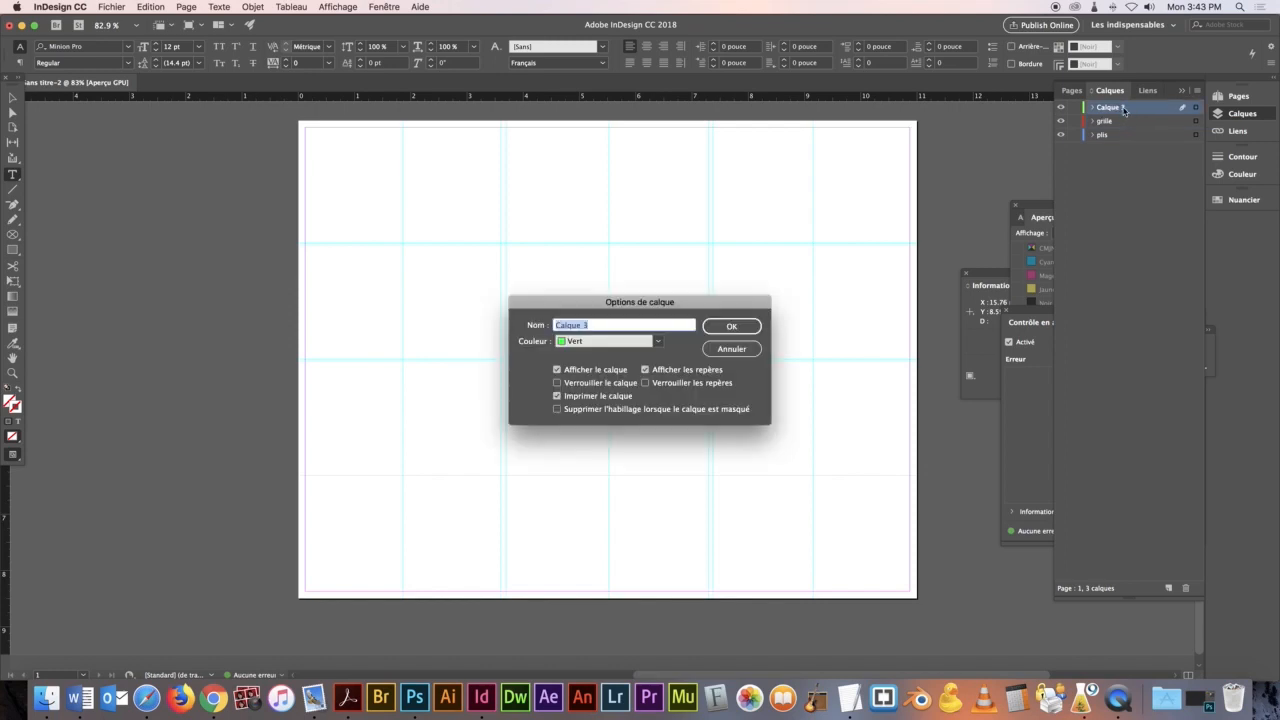
pyautogui.write('indications')
pyautogui.press('Return')
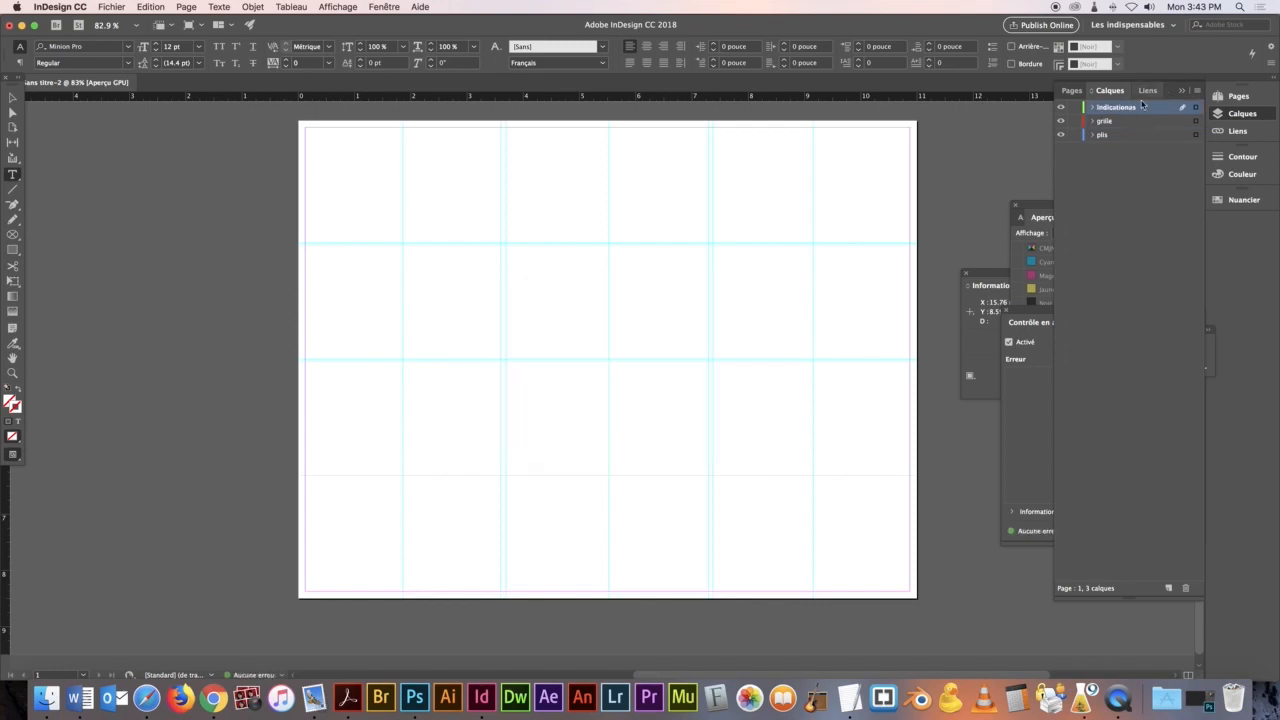
pyautogui.doubleClick(1130, 108)
pyautogui.click(611, 325)
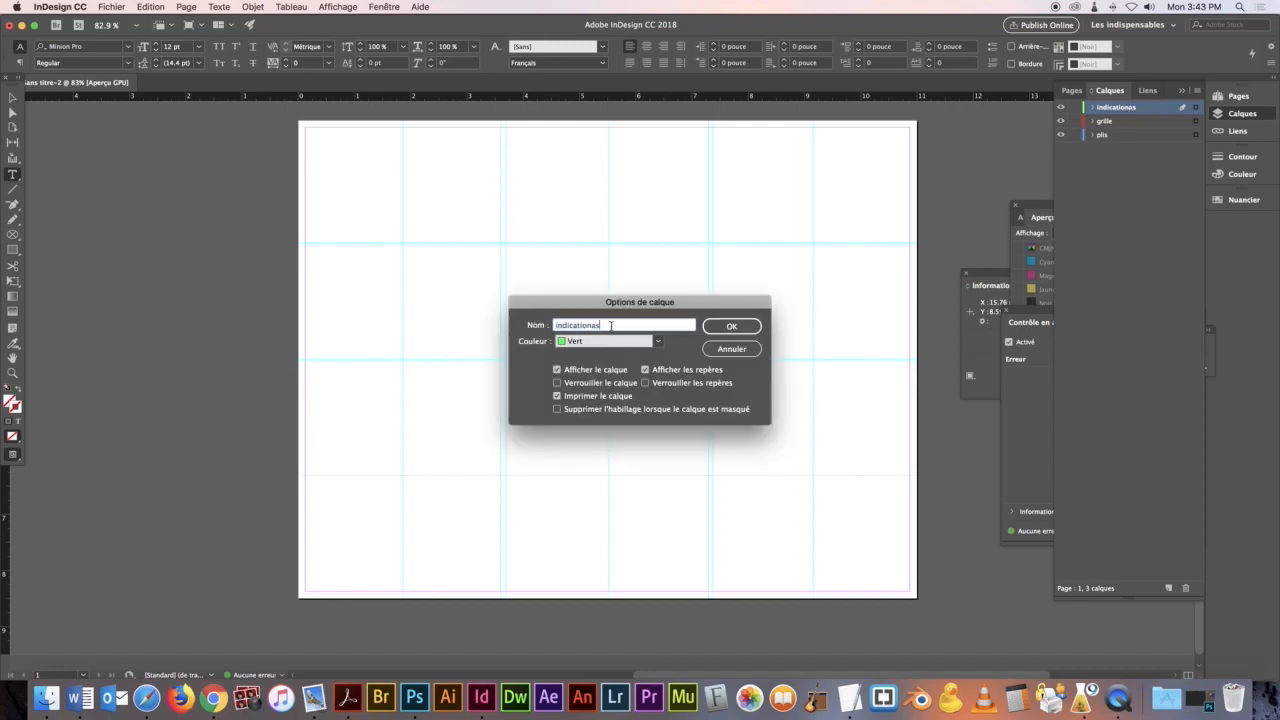
pyautogui.press('BackSpace')
pyautogui.press('Return')
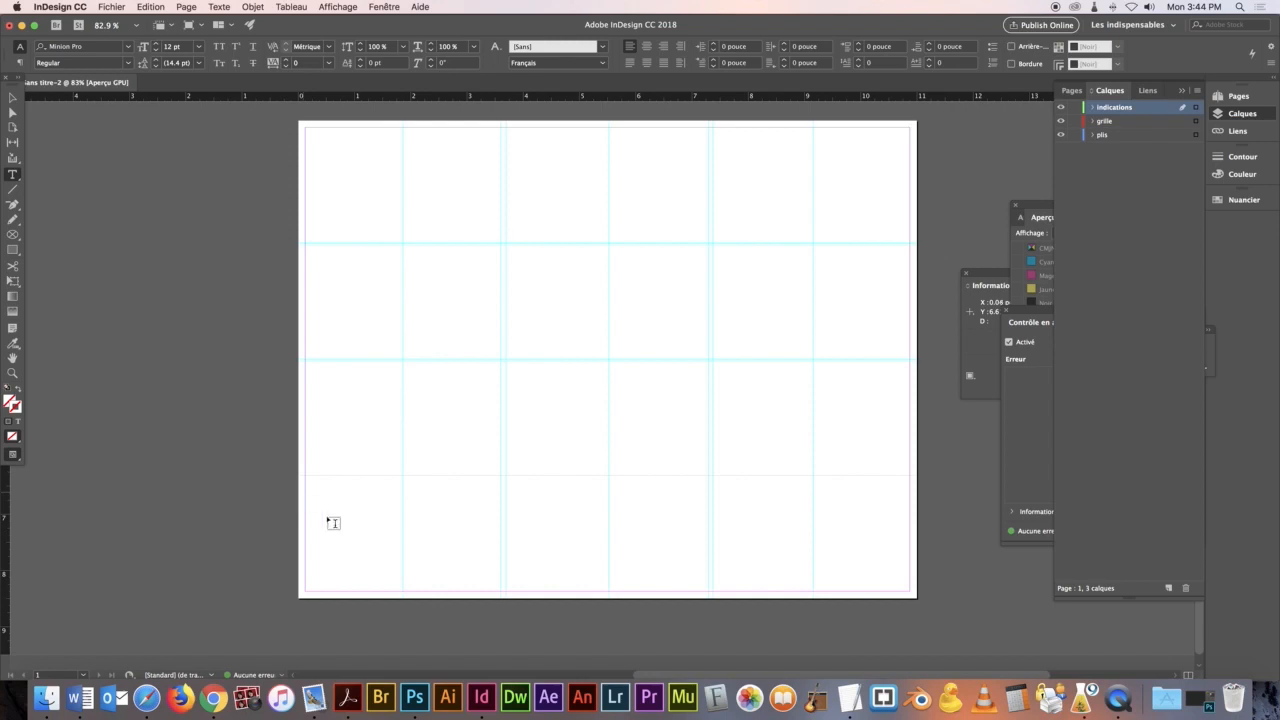
# - Add a text frame about 1.06 x 0.685 inches containing "A" and move it to the bottom of the right-hand panel
pyautogui.moveTo(372, 554); pyautogui.dragTo(430, 587)
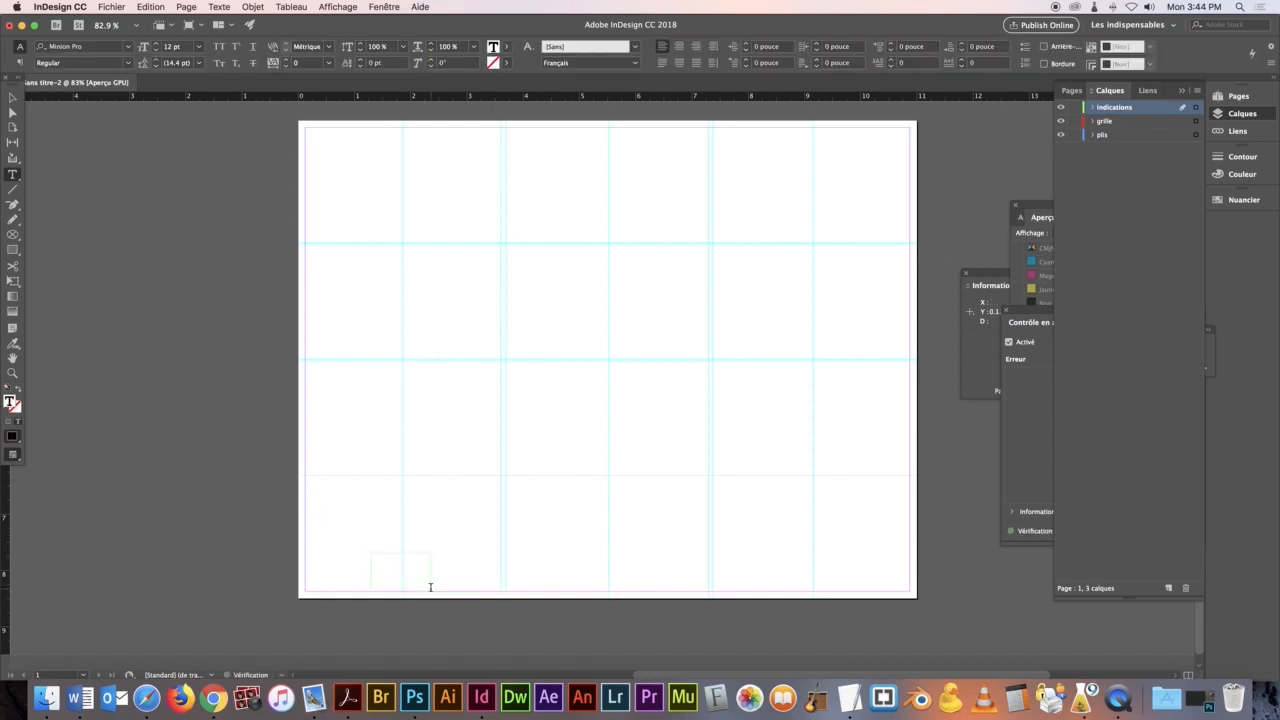
pyautogui.write('A')
pyautogui.click(9, 97)
pyautogui.click(373, 558)
pyautogui.moveTo(375, 562); pyautogui.dragTo(788, 576)
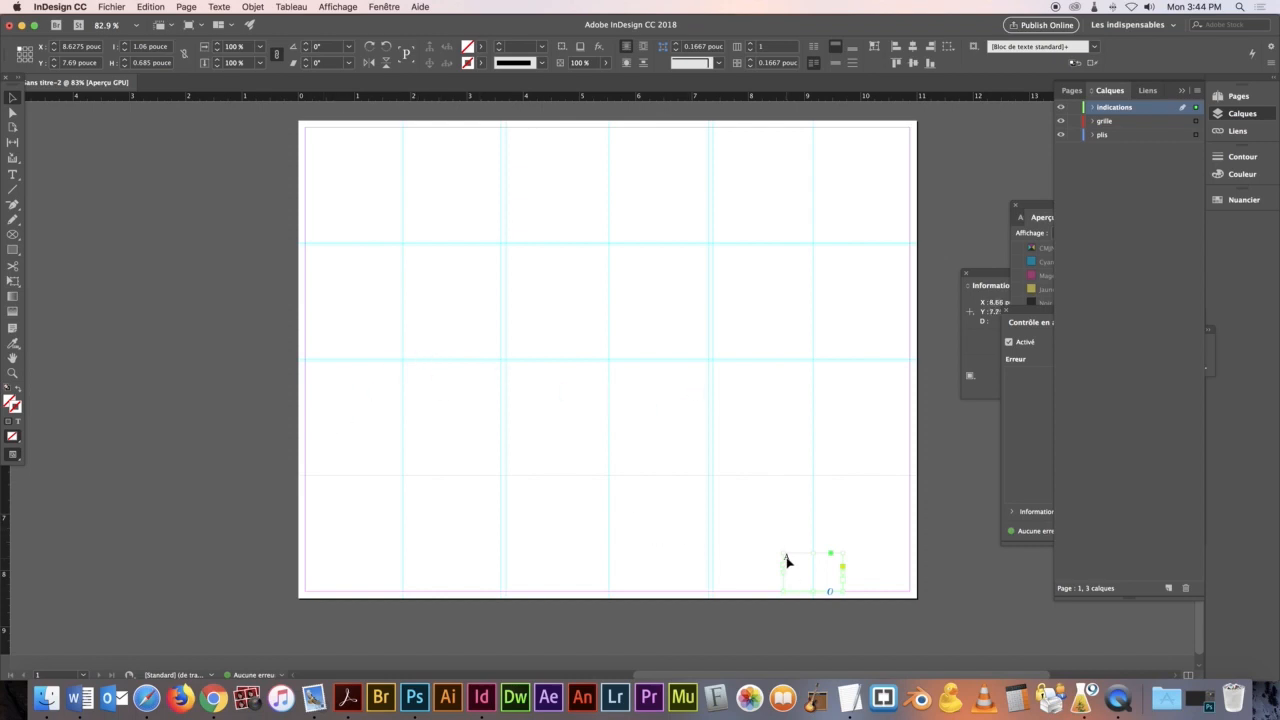
# - Duplicate the "A" text frame to the bottom of the middle panel and change its text to "B"
pyautogui.moveTo(787, 560); pyautogui.dragTo(597, 566)
pyautogui.doubleClick(597, 566)
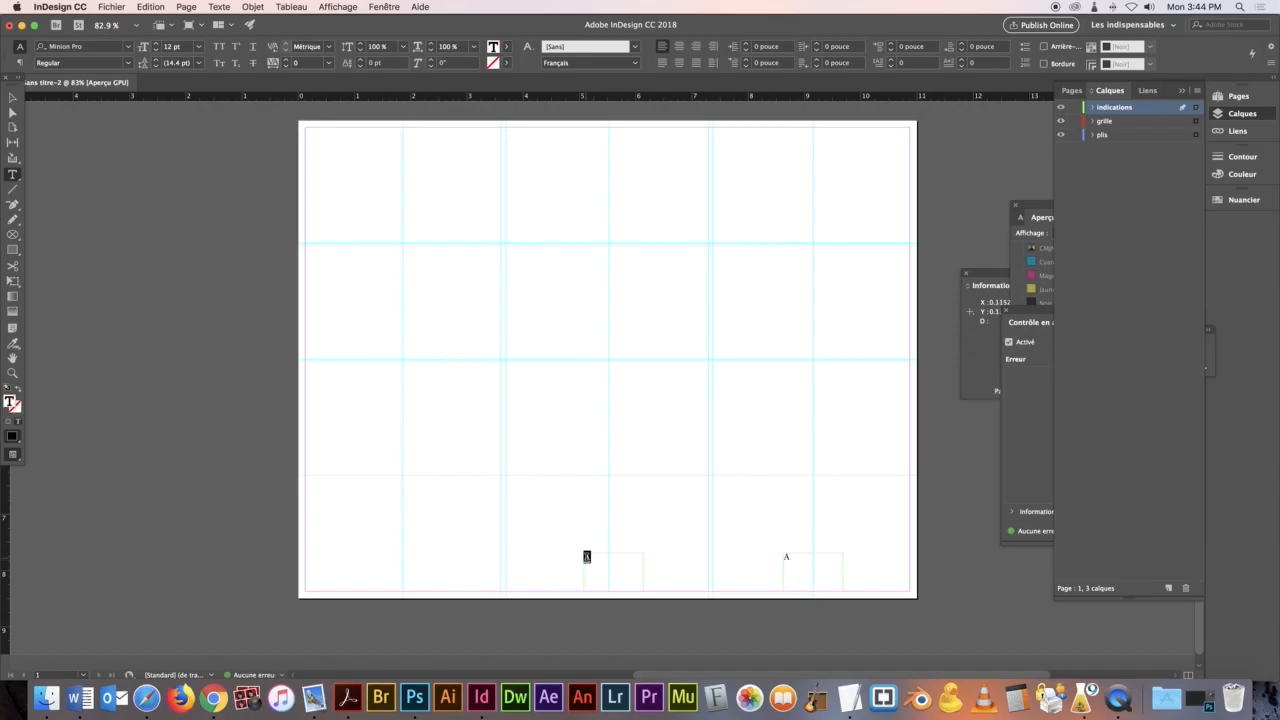
pyautogui.doubleClick(587, 556)
pyautogui.write('B')
pyautogui.press('Escape')
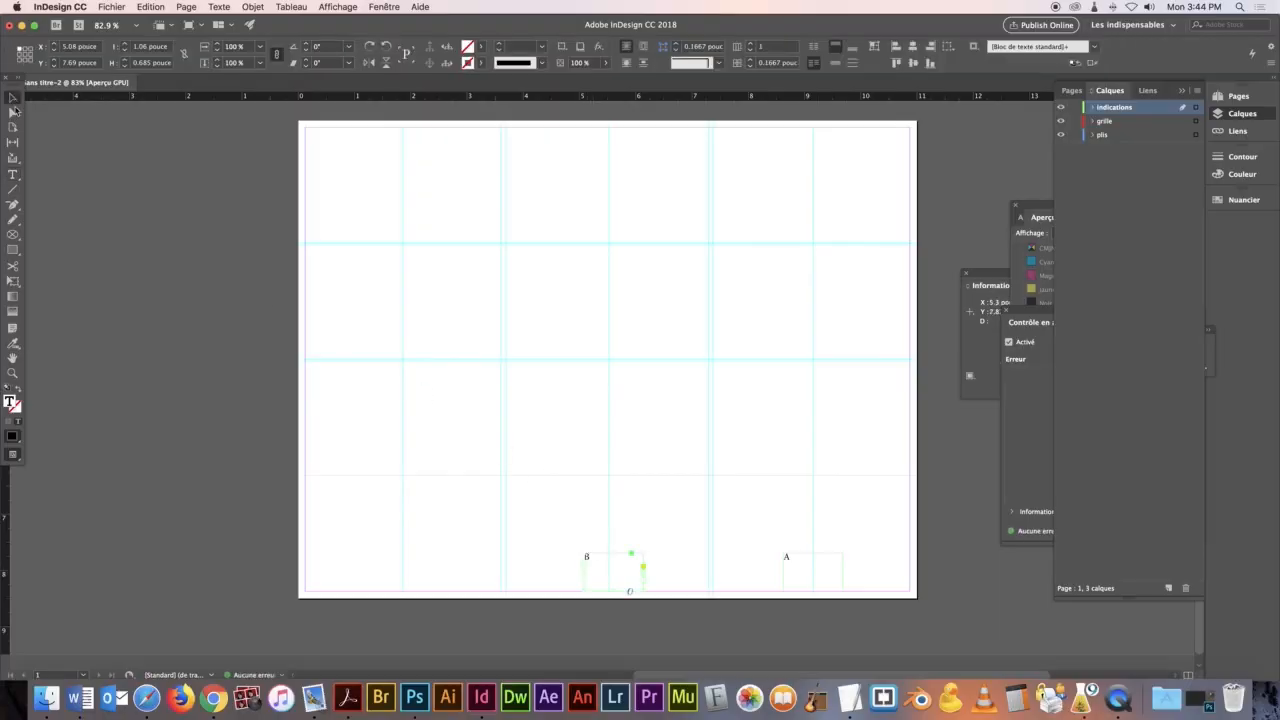
# - Duplicate the "B" text frame to the bottom of the left-hand panel, change its text to "C", and deselect it
pyautogui.moveTo(586, 563); pyautogui.dragTo(388, 564)
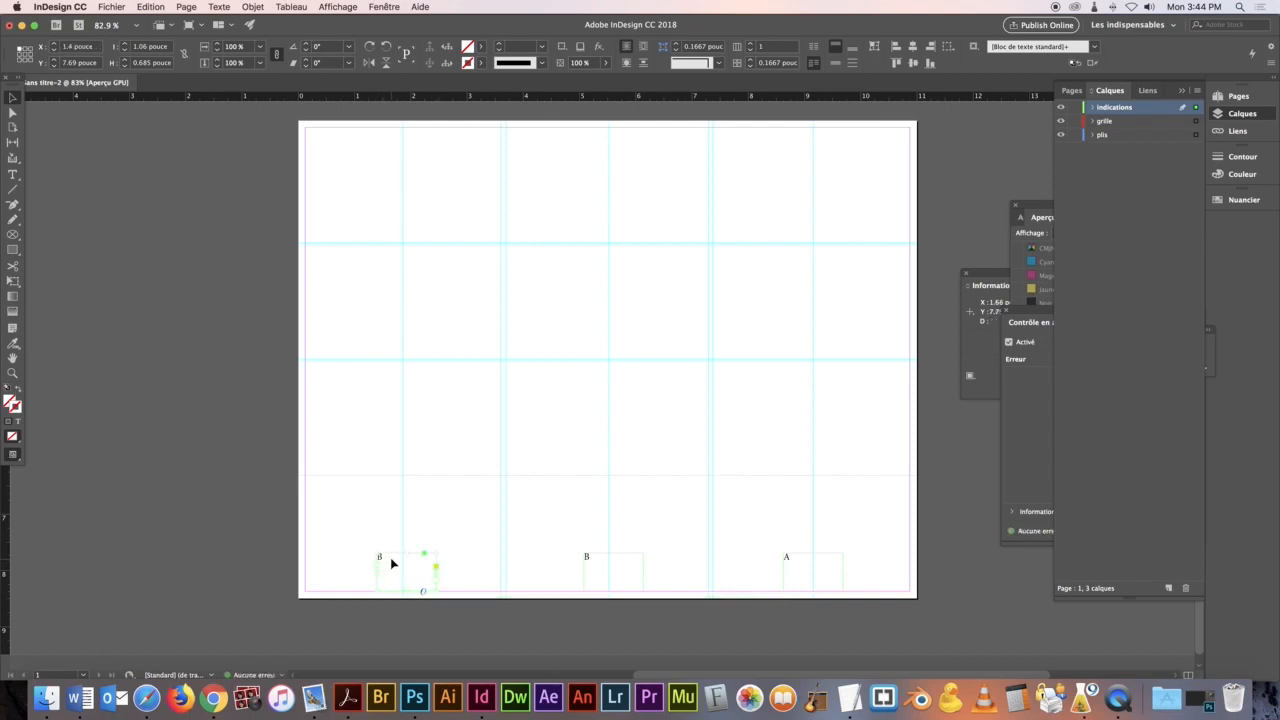
pyautogui.doubleClick(390, 561)
pyautogui.doubleClick(379, 556)
pyautogui.write('C')
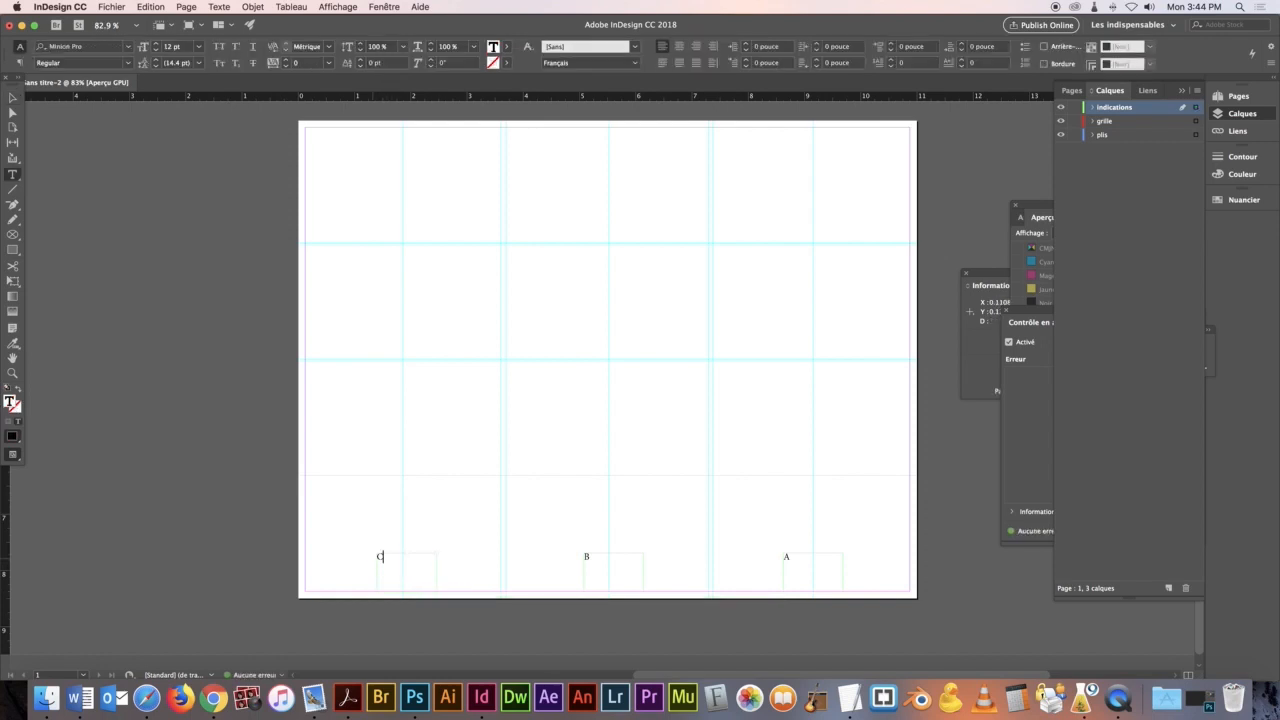
pyautogui.click(12, 97)
pyautogui.click(183, 216)
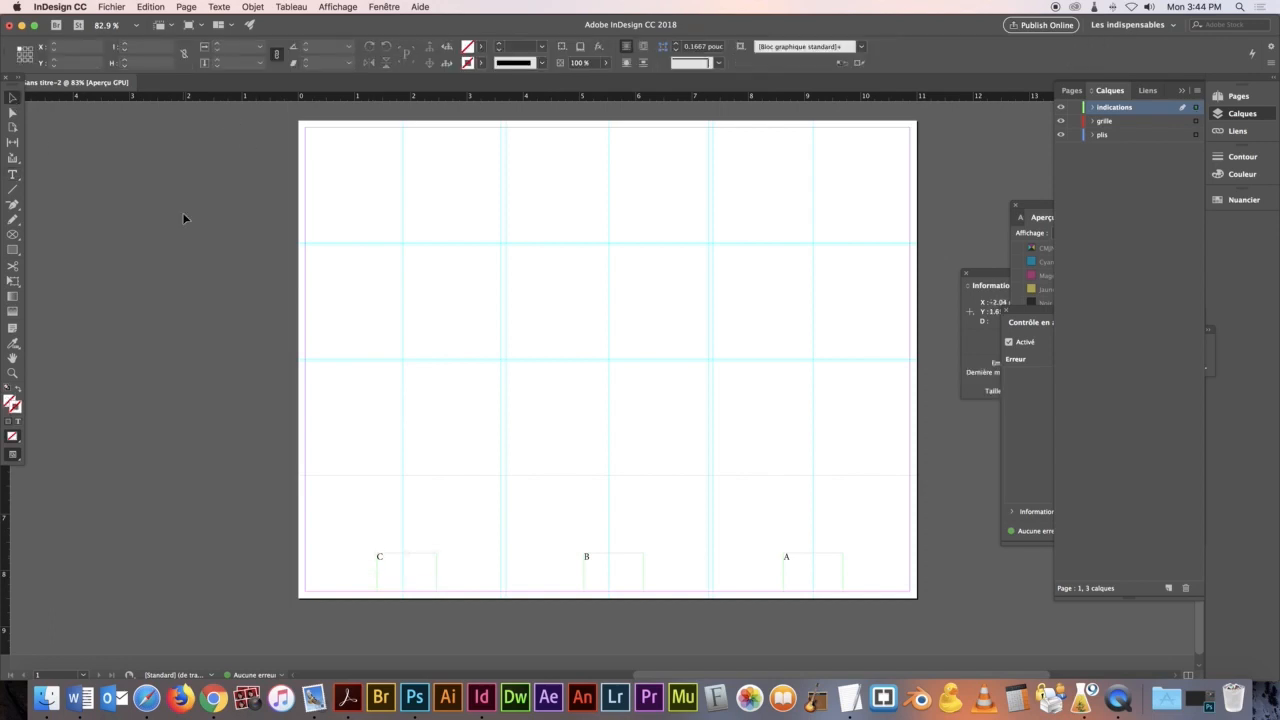
# - Add a second page to the document, and check the panel layout on the template in Chrome and Safari
pyautogui.click(1072, 90)
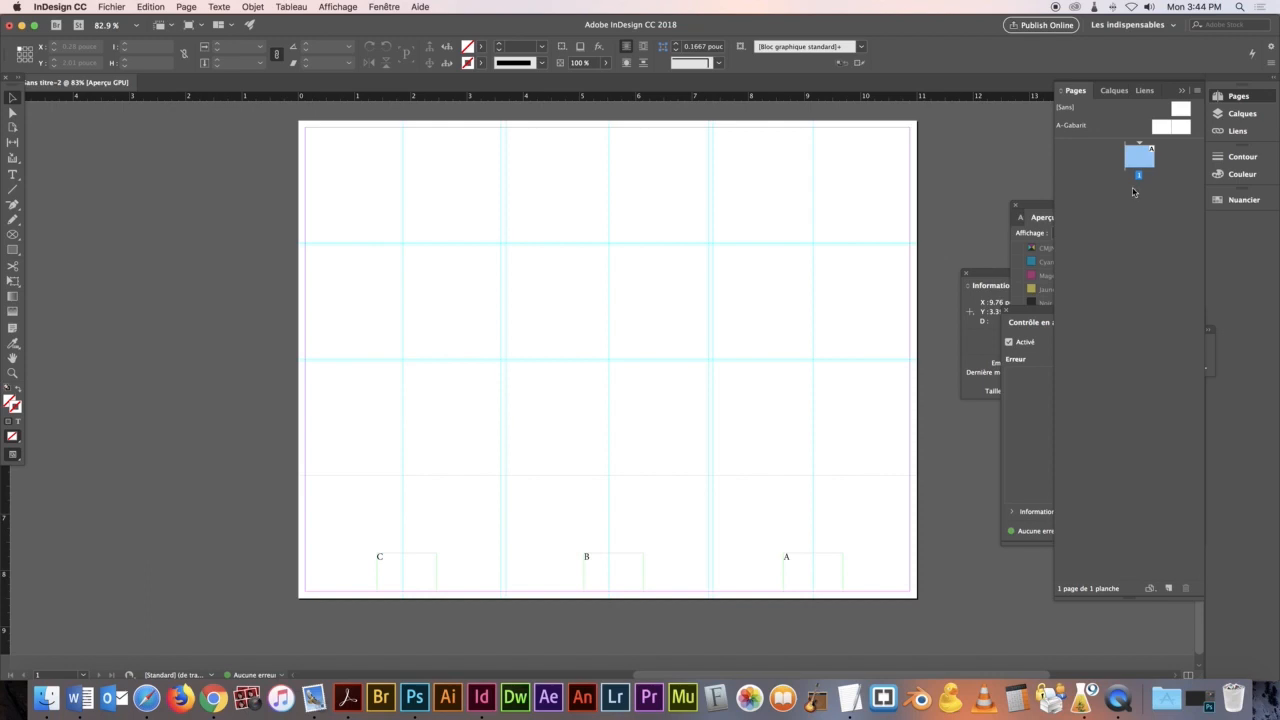
pyautogui.click(1168, 589)
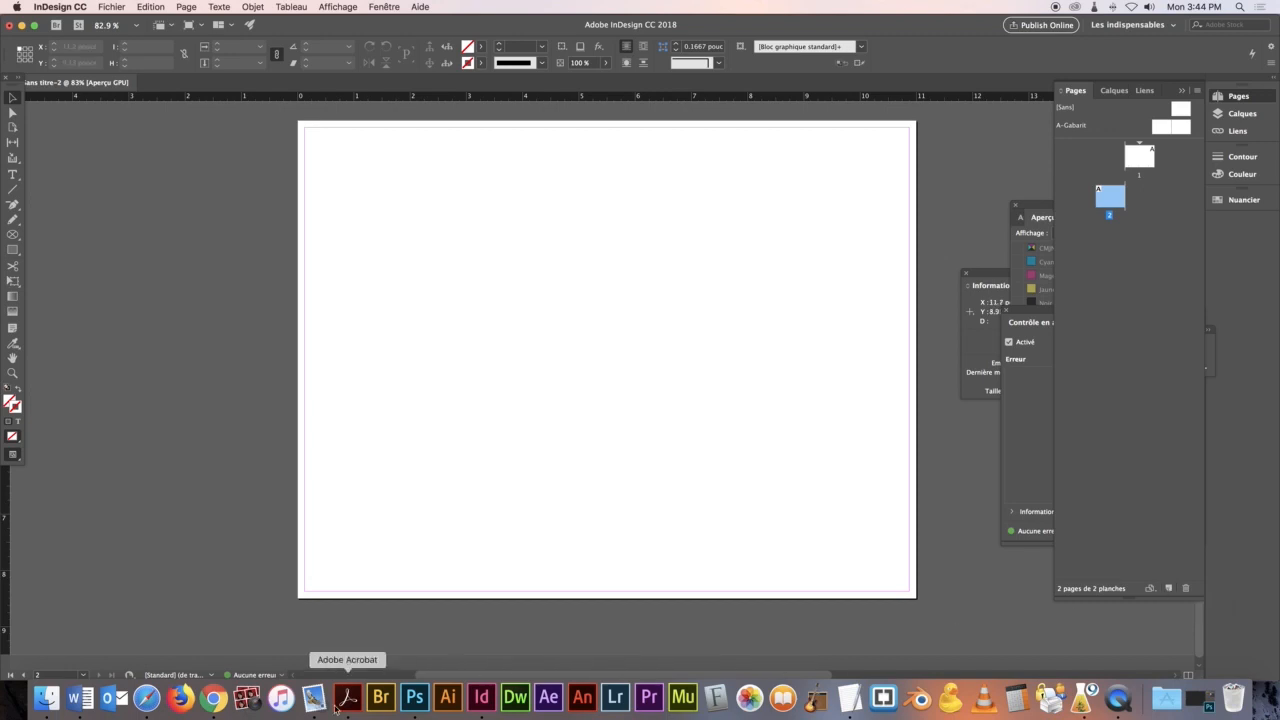
pyautogui.click(213, 697)
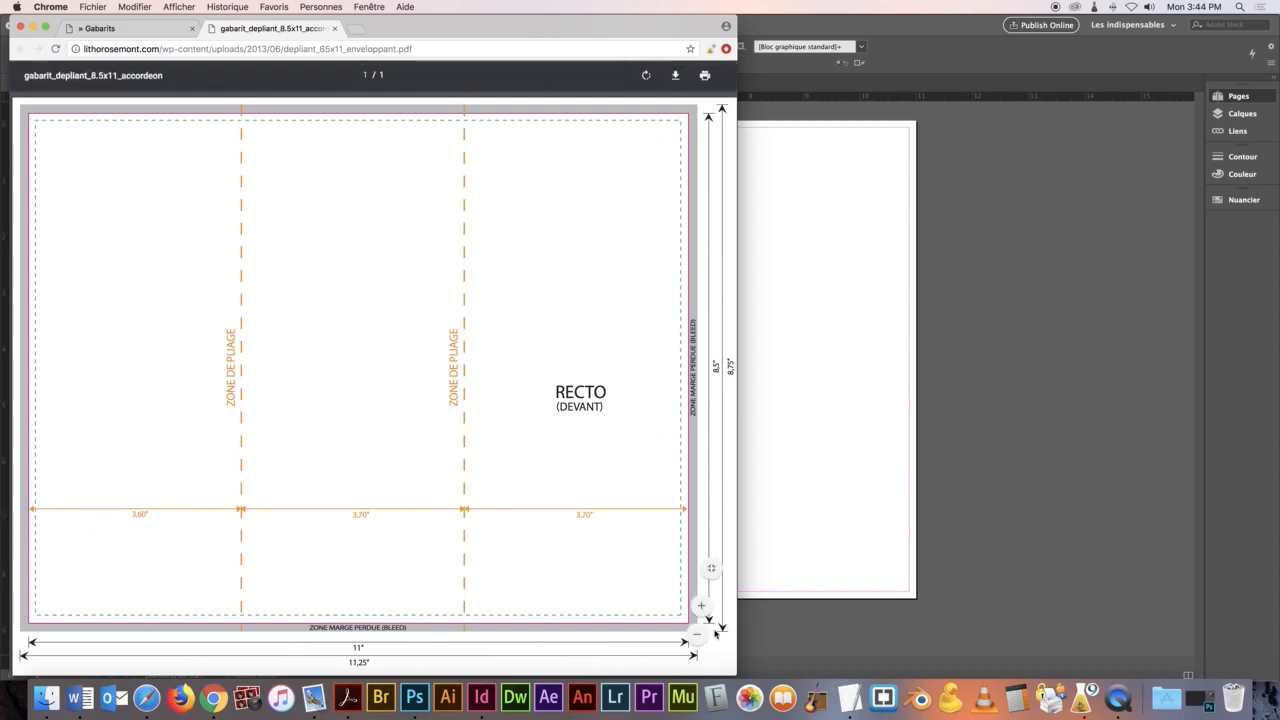
pyautogui.click(482, 708)
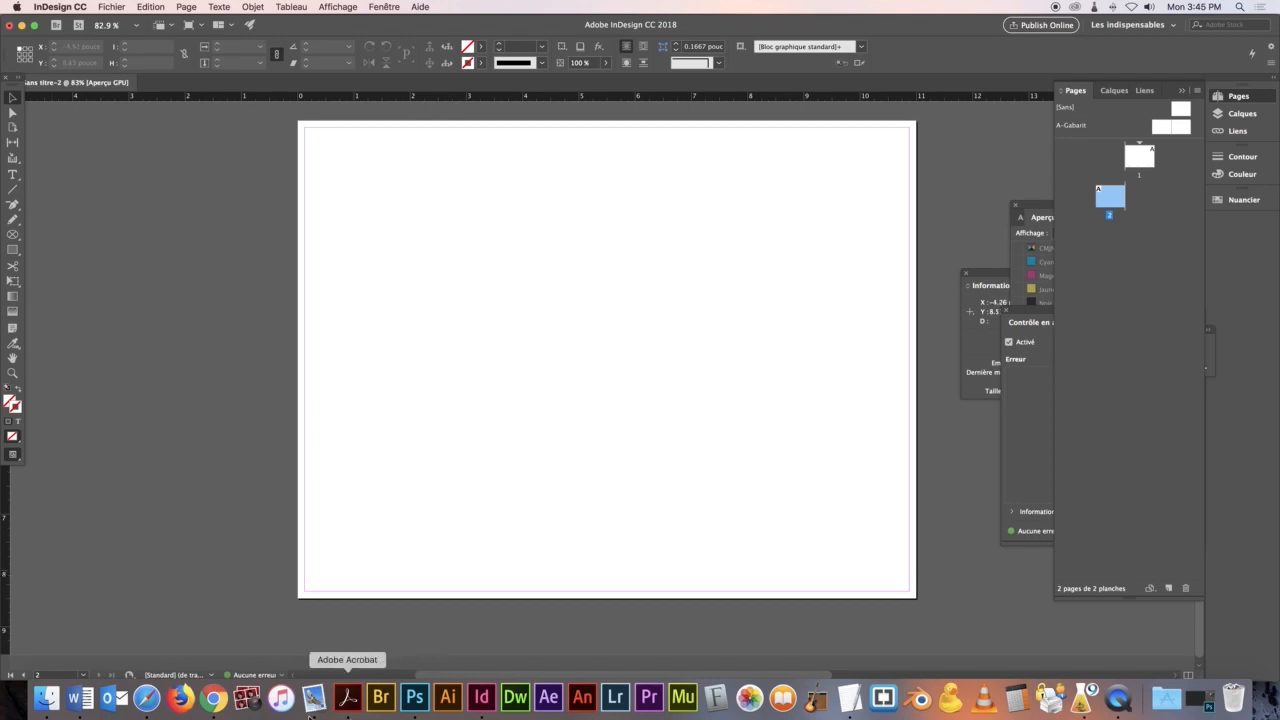
pyautogui.click(155, 706)
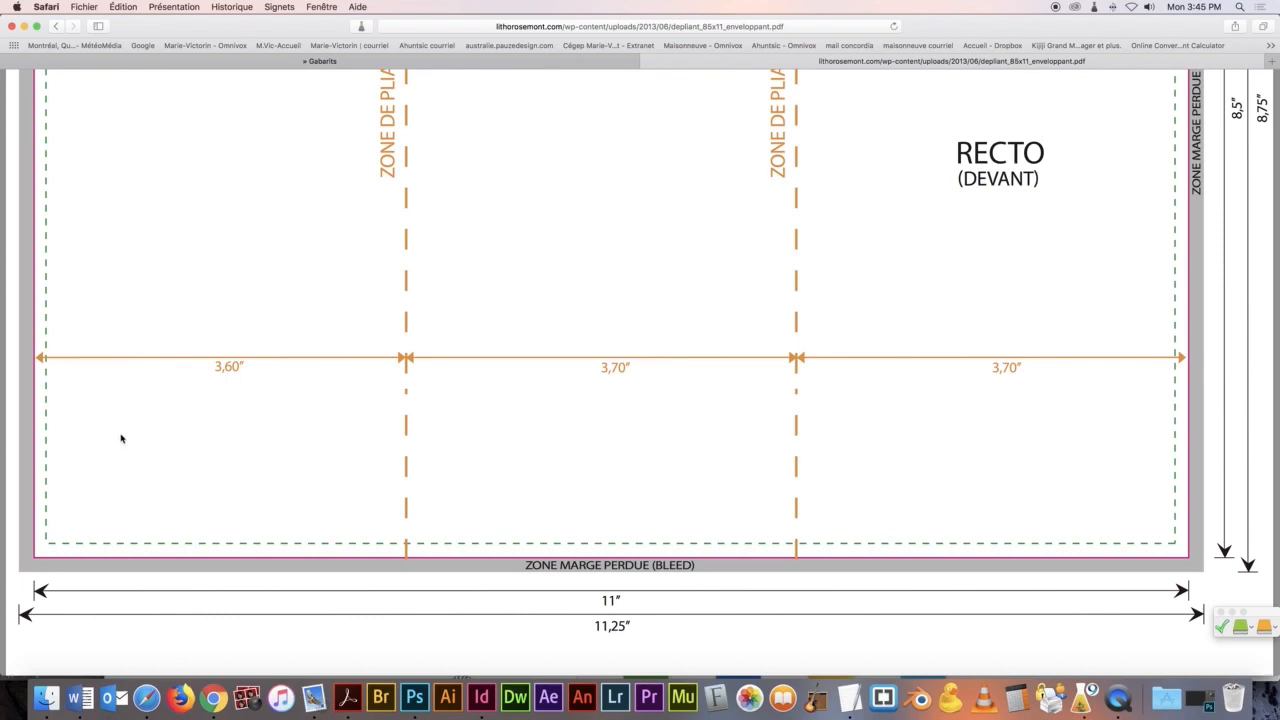
# - Switch to InDesign and add a vertical fold guide at 3.7 inches on page 2
pyautogui.click(481, 697)
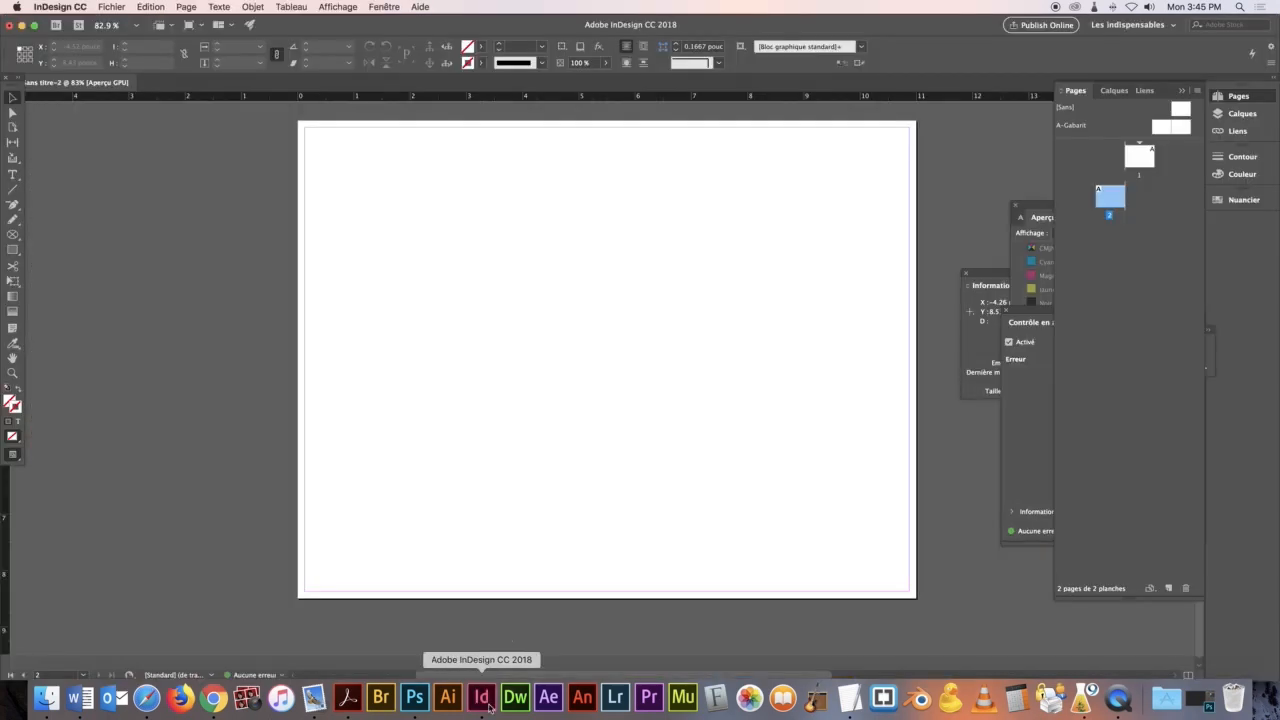
pyautogui.moveTo(16, 537); pyautogui.dragTo(438, 491)
pyautogui.click(54, 48)
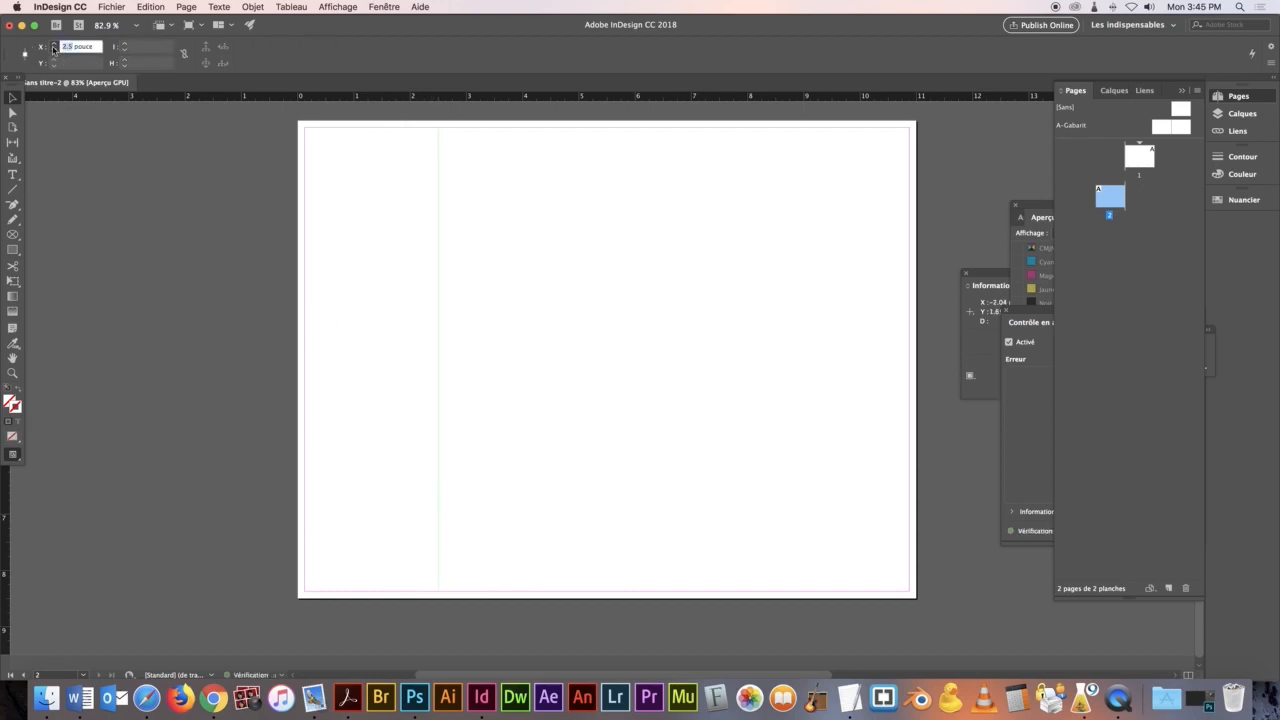
pyautogui.write('3')
pyautogui.press('Return')
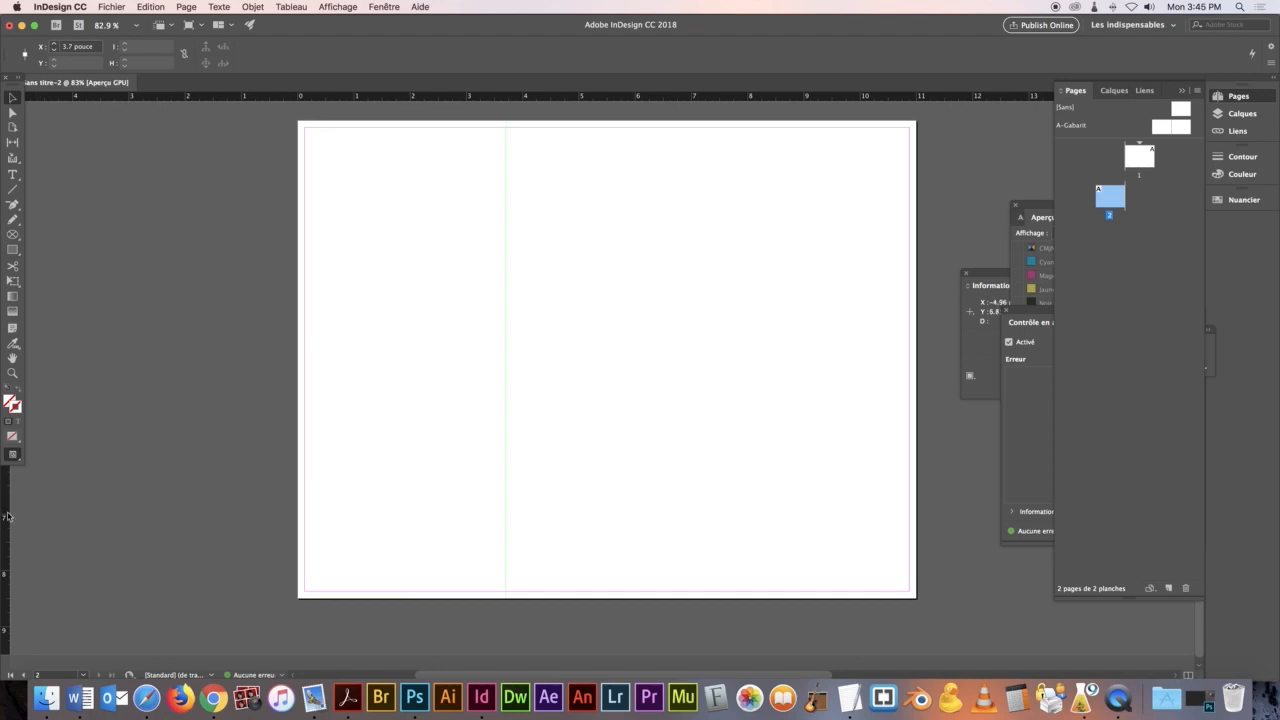
# - Add a second vertical fold guide on page 2 at 3.70+3.70 inches
pyautogui.moveTo(7, 516); pyautogui.dragTo(691, 493)
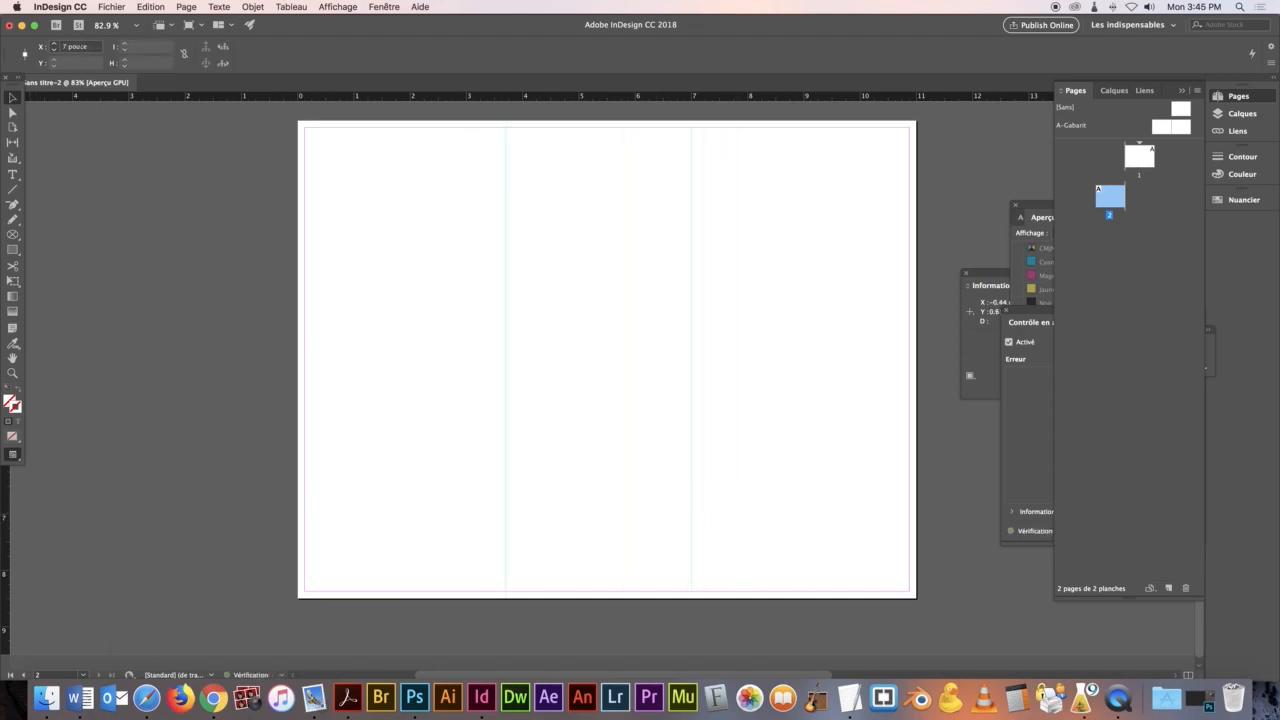
pyautogui.click(56, 47)
pyautogui.write('3.70+3.70p')
pyautogui.press('Return')
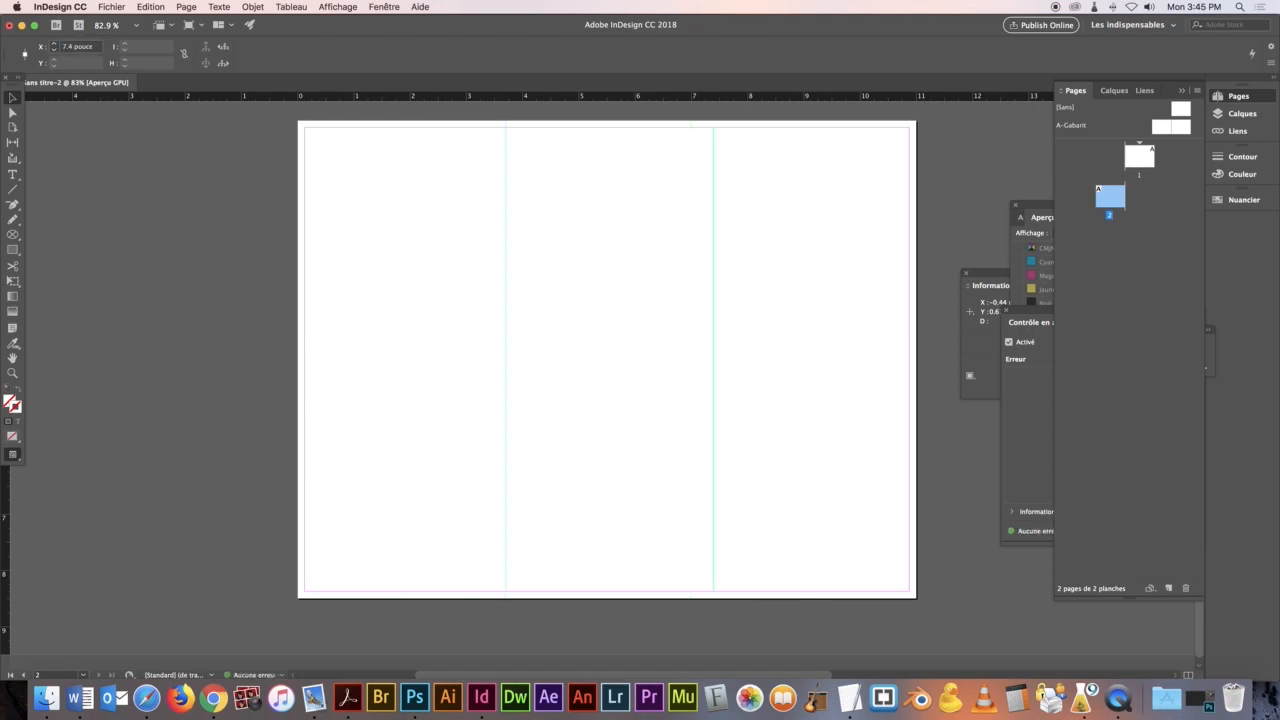
pyautogui.click(12, 249)
pyautogui.moveTo(713, 332); pyautogui.dragTo(914, 348)
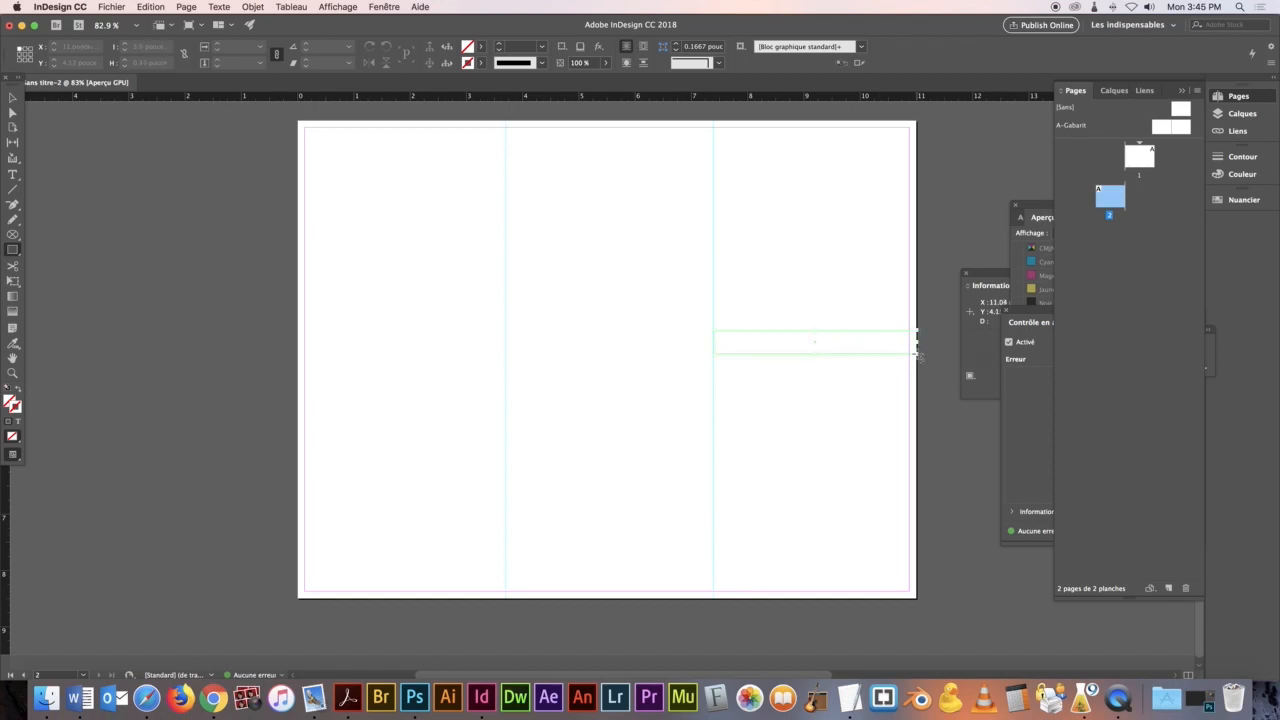
pyautogui.press('super+z')
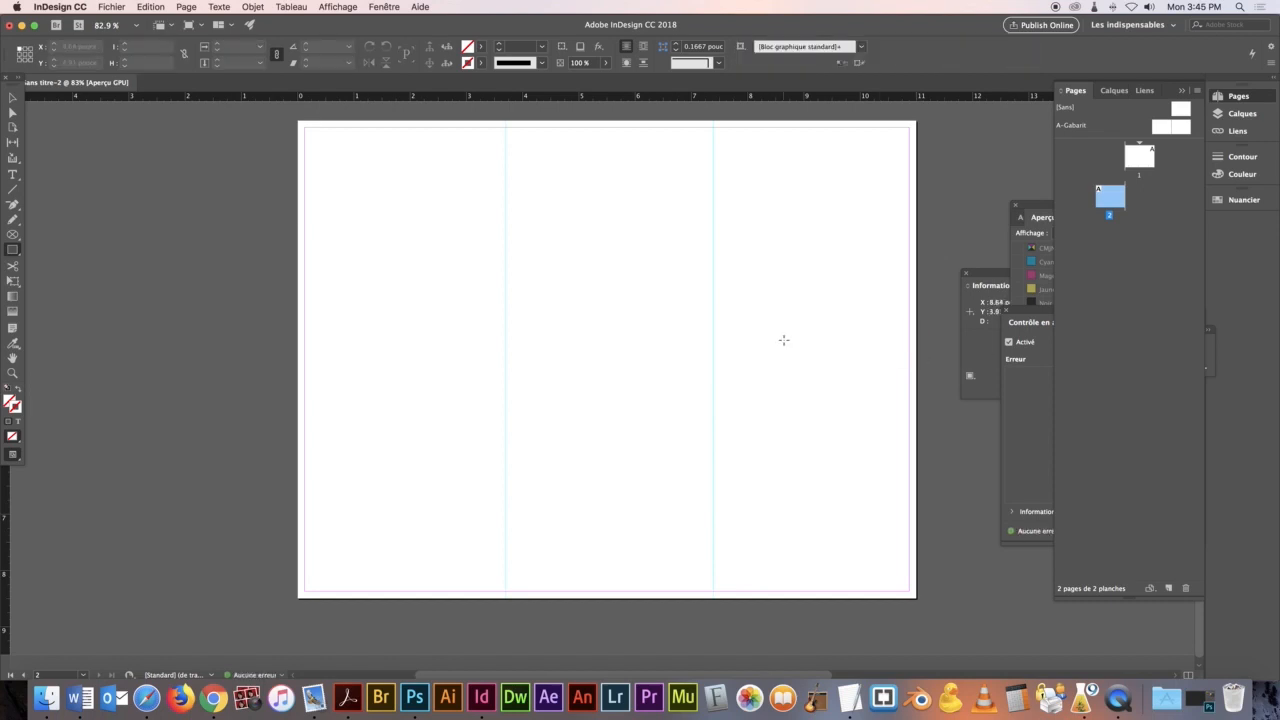
# - Compare the guides and panel labels on page 1 with the fold guides on page 2
pyautogui.doubleClick(1139, 156)
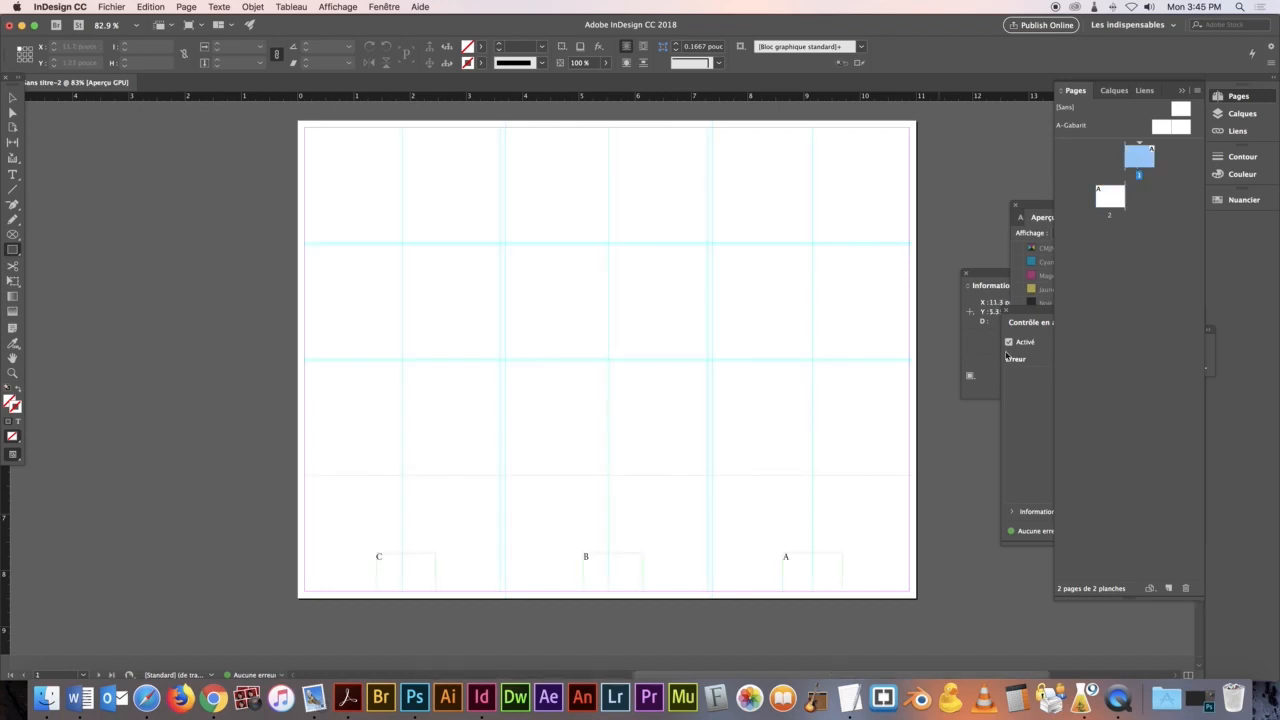
pyautogui.click(1106, 200)
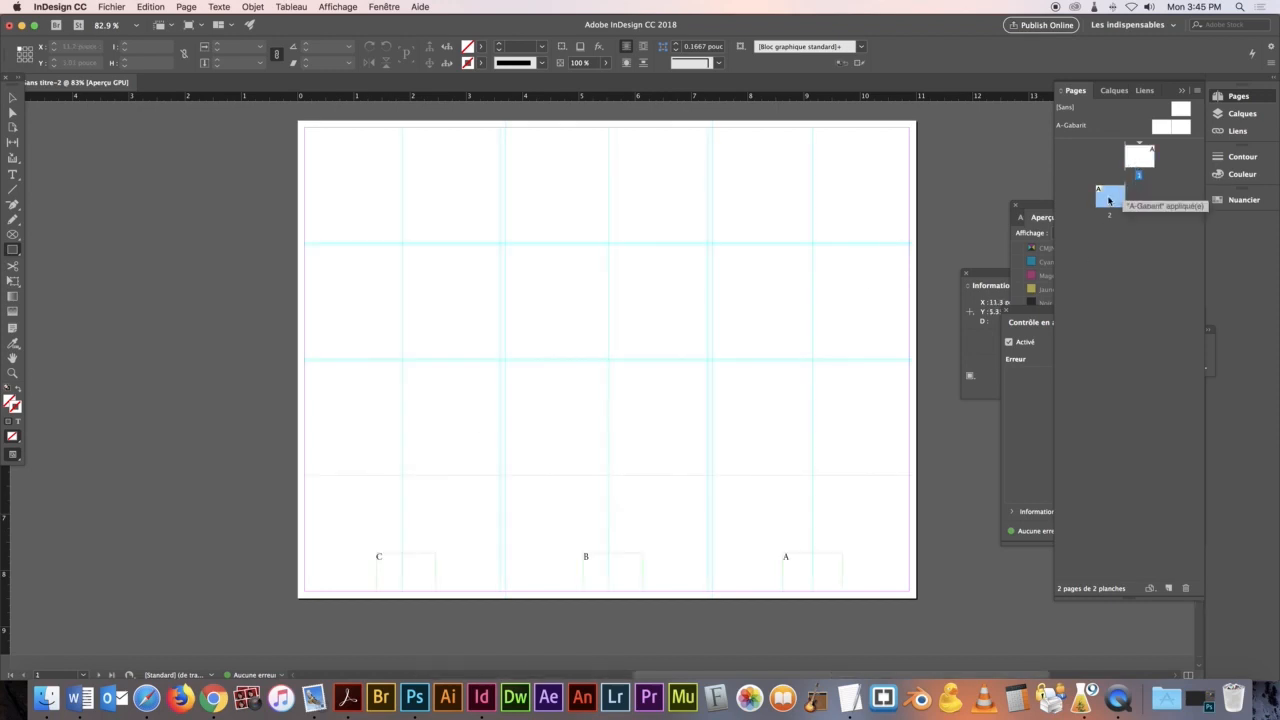
pyautogui.doubleClick(1107, 200)
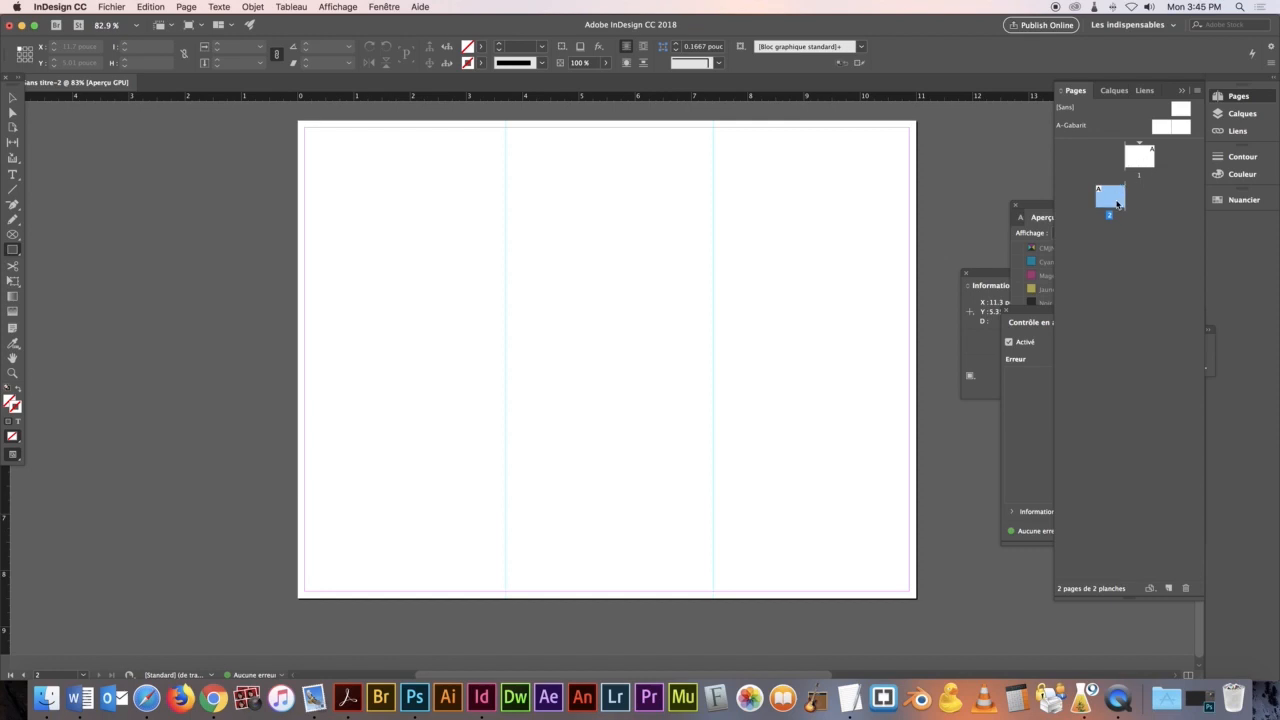
pyautogui.doubleClick(1117, 203)
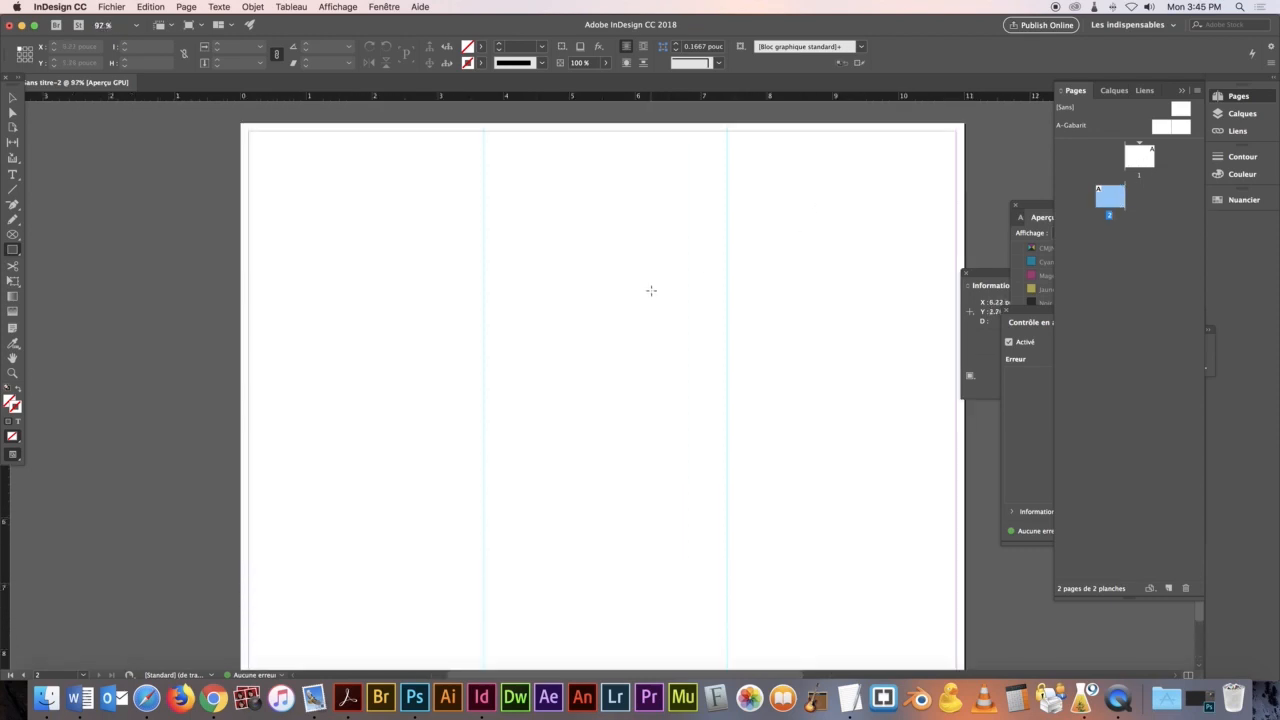
# - Copy the C, B and A text frames from page 1 to page 2 and move them to the bottom of the panels
pyautogui.doubleClick(1141, 157)
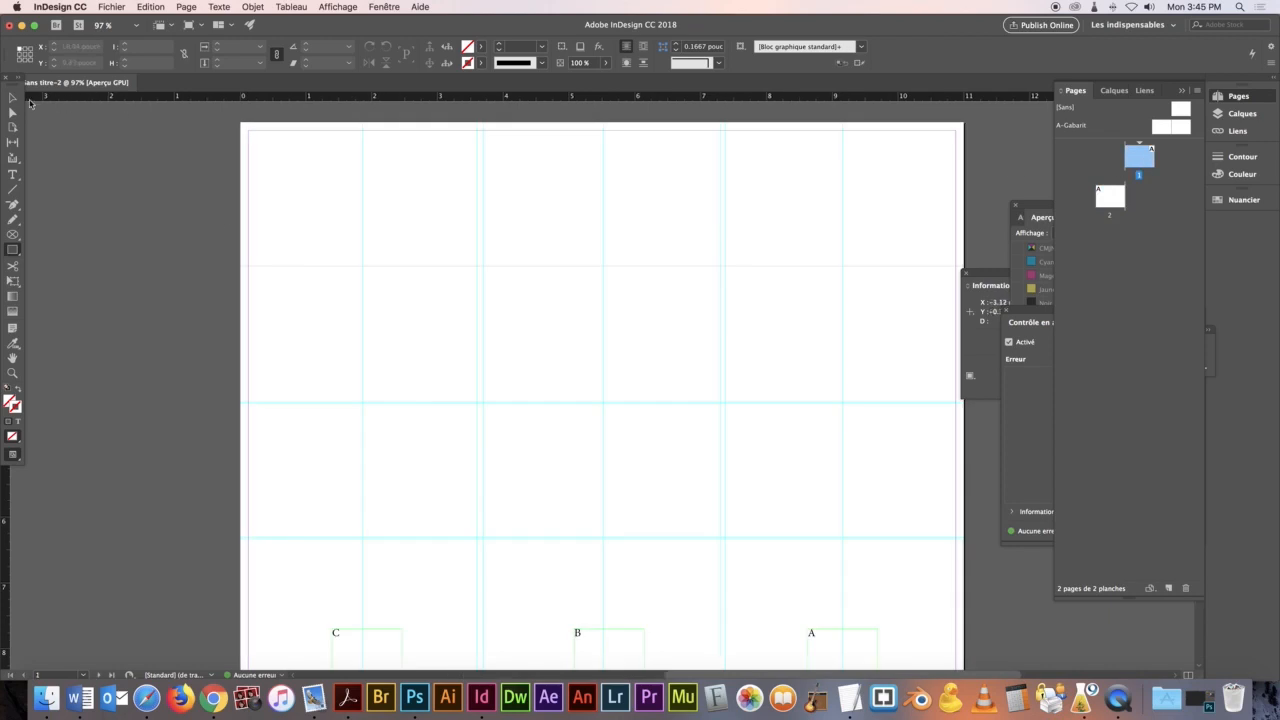
pyautogui.click(13, 97)
pyautogui.click(337, 638)
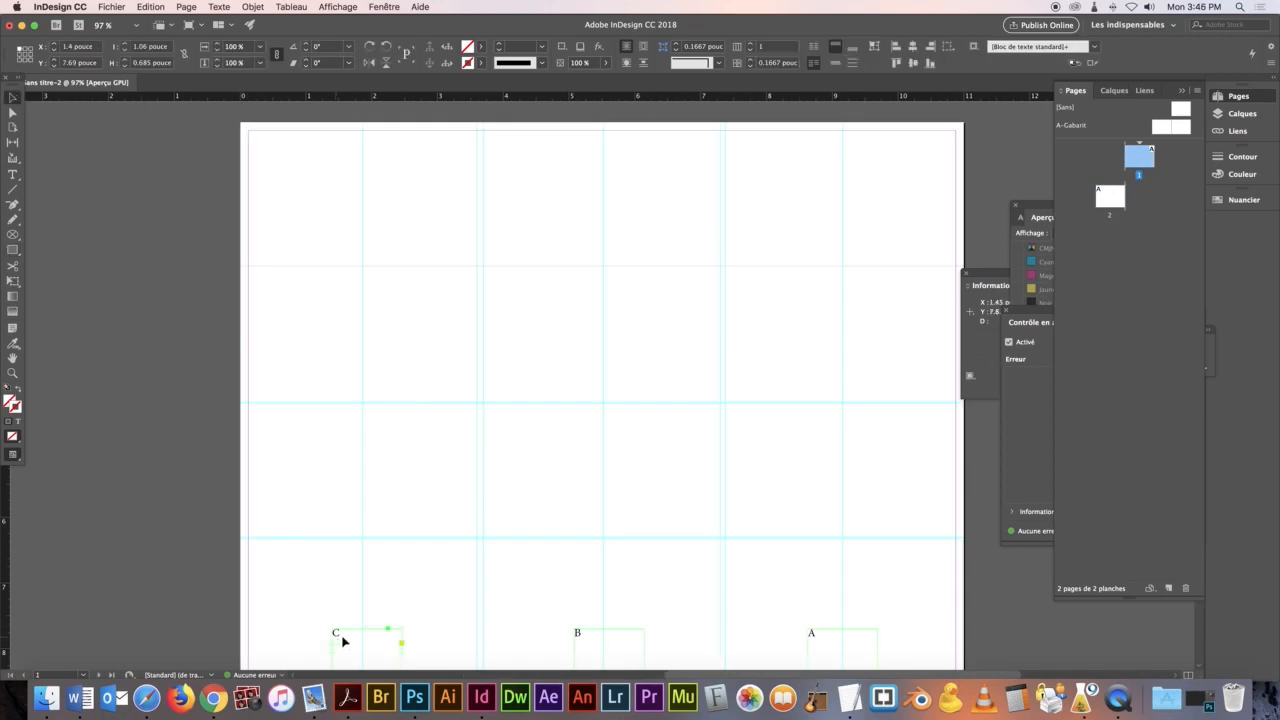
pyautogui.keyDown('shift'); pyautogui.click(588, 638); pyautogui.keyUp('shift')
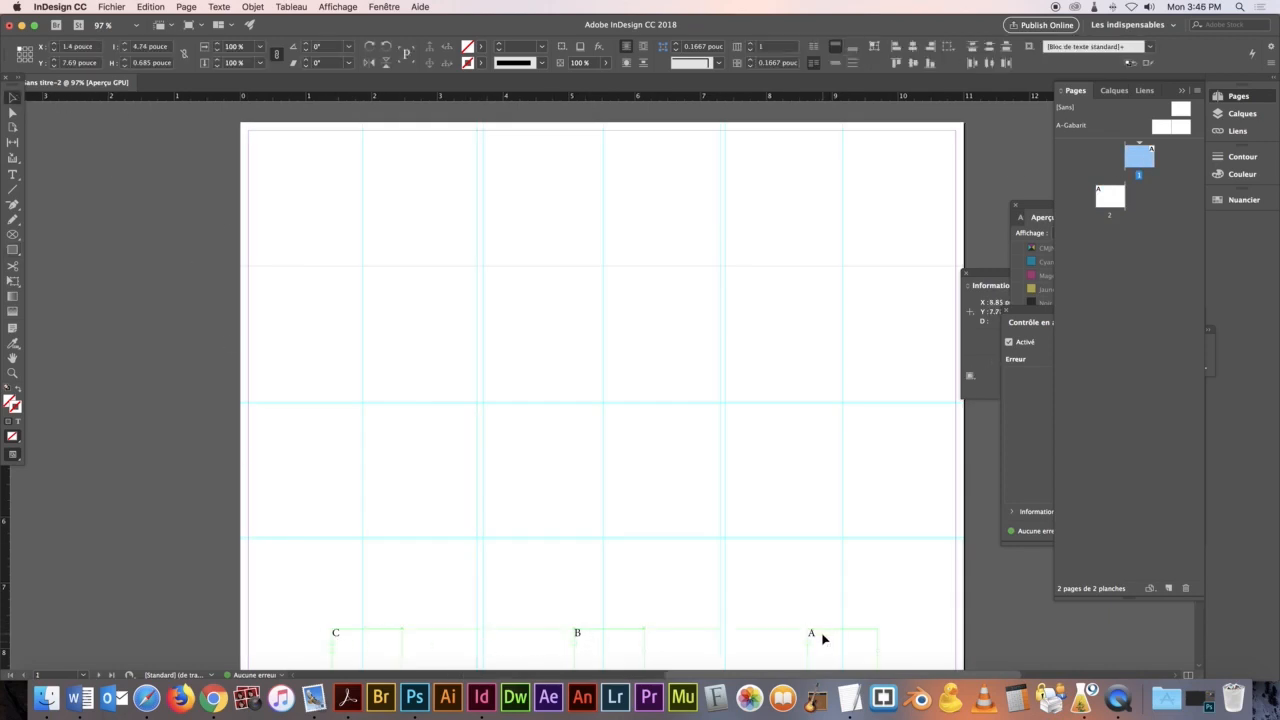
pyautogui.keyDown('shift'); pyautogui.click(823, 638); pyautogui.keyUp('shift')
pyautogui.doubleClick(1109, 196)
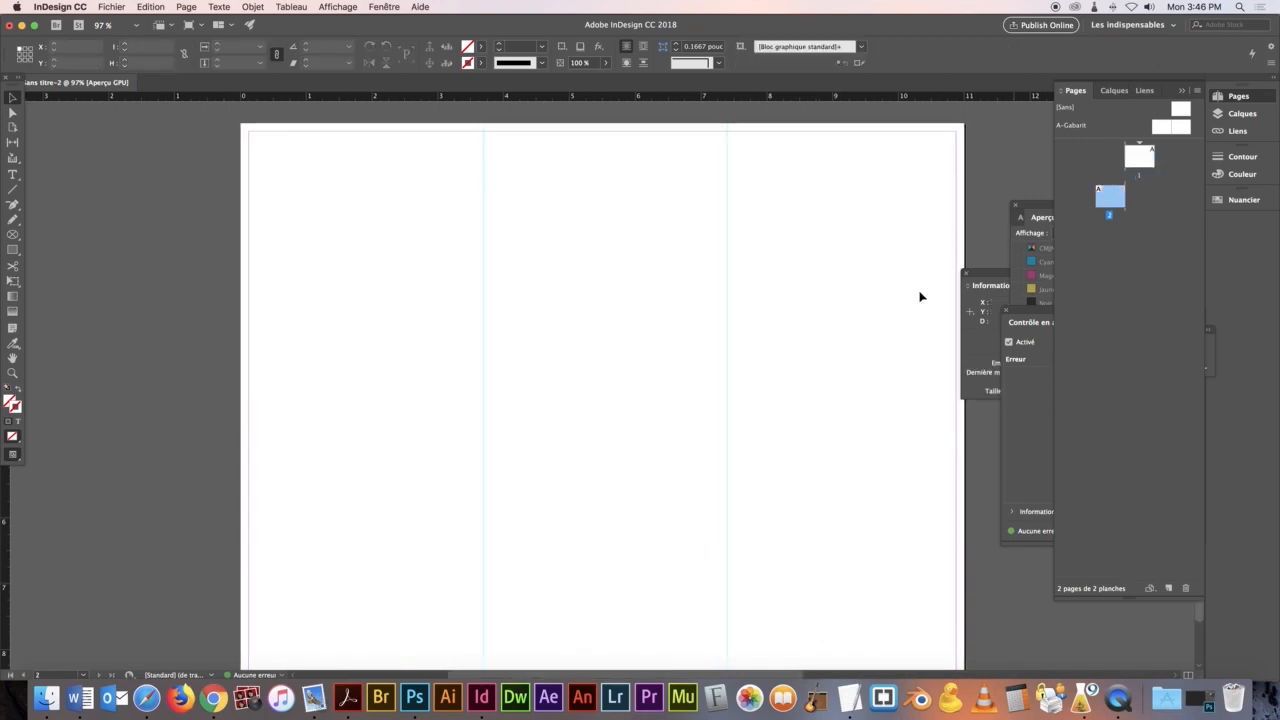
pyautogui.press('super+v')
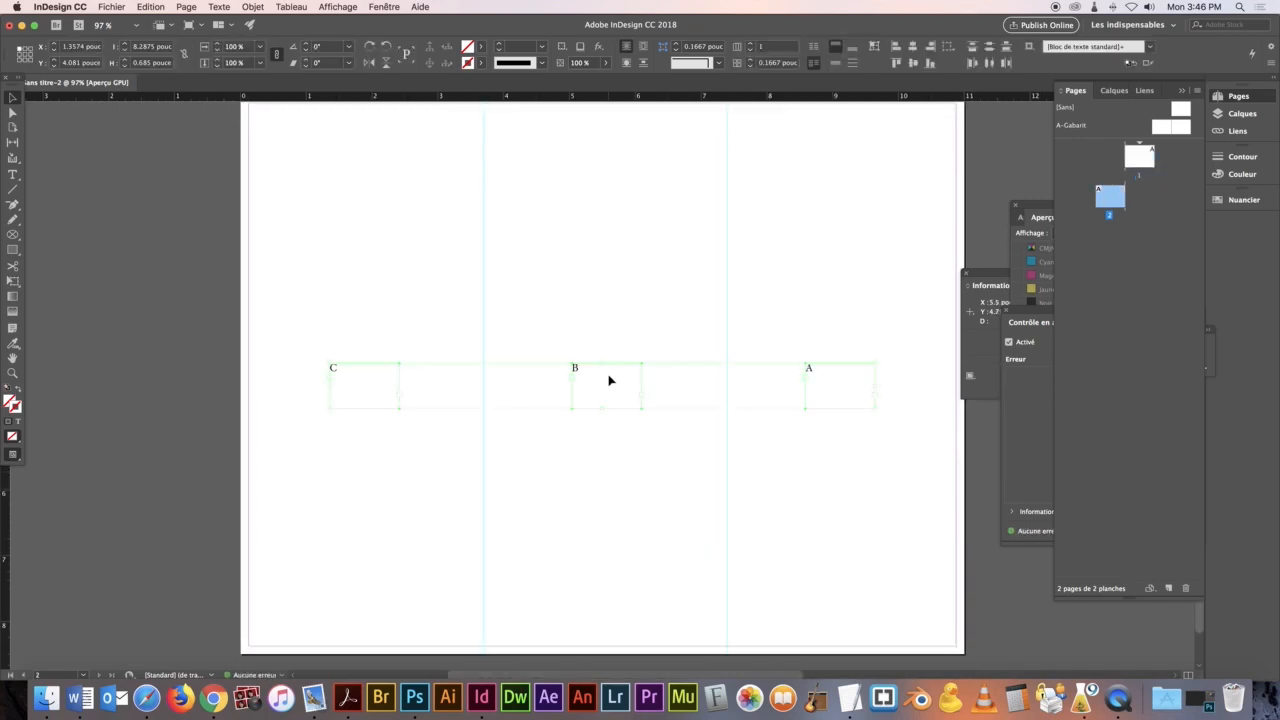
pyautogui.moveTo(577, 369); pyautogui.dragTo(586, 606)
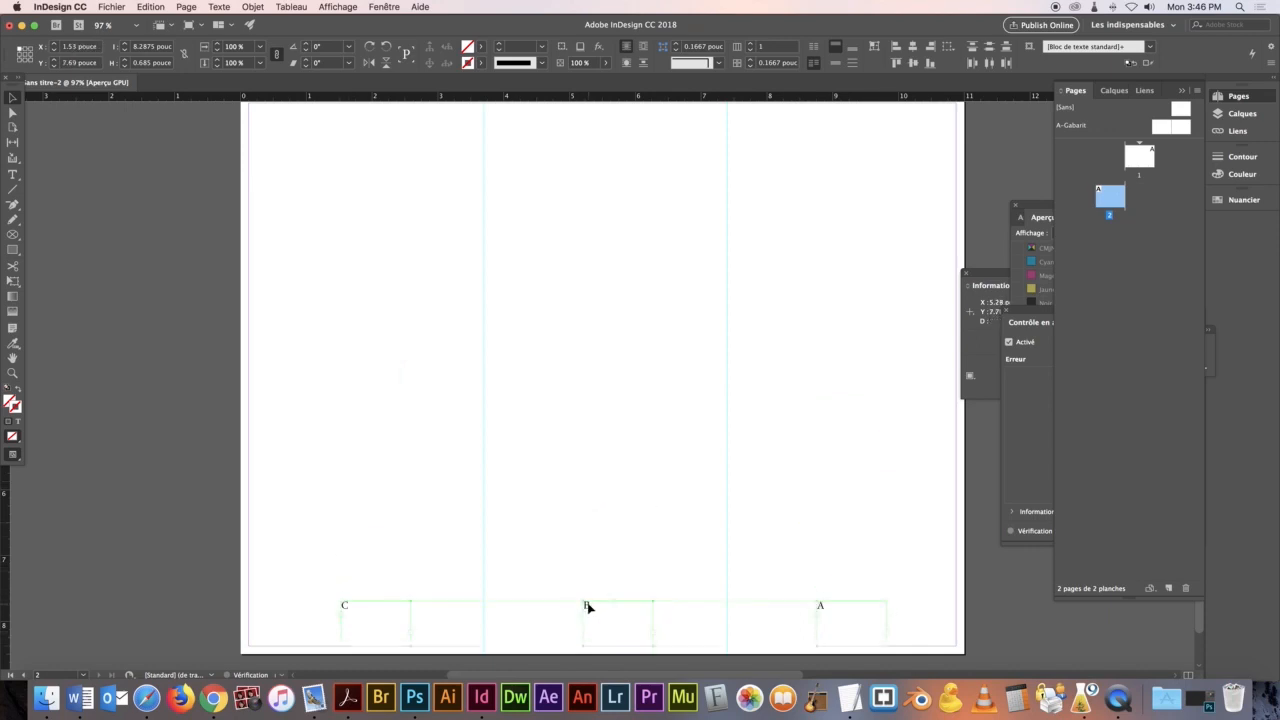
# - Change the page 2 panel labels, from the left-hand panel to the right-hand panel, to "D", "E" and "F"
pyautogui.doubleClick(344, 606)
pyautogui.doubleClick(344, 605)
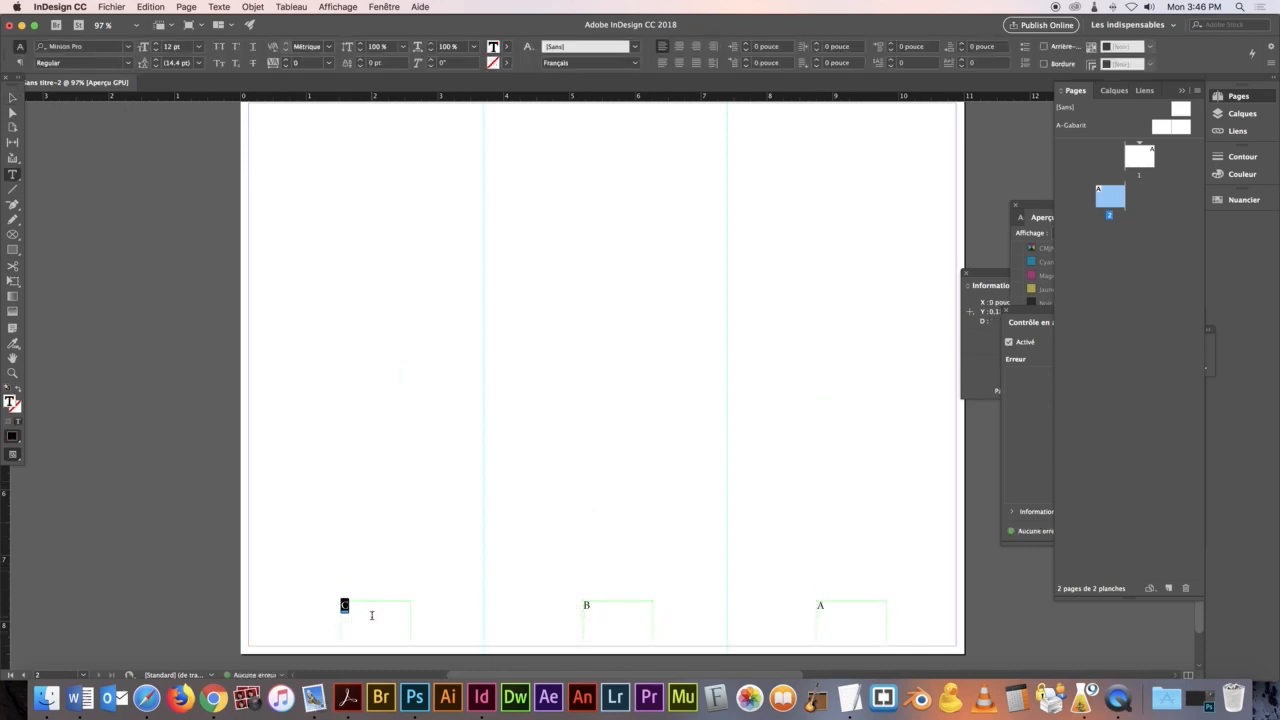
pyautogui.write('D')
pyautogui.doubleClick(586, 605)
pyautogui.moveTo(586, 605); pyautogui.dragTo(586, 610)
pyautogui.hscroll(1, 586, 610)
pyautogui.write('E')
pyautogui.doubleClick(812, 605)
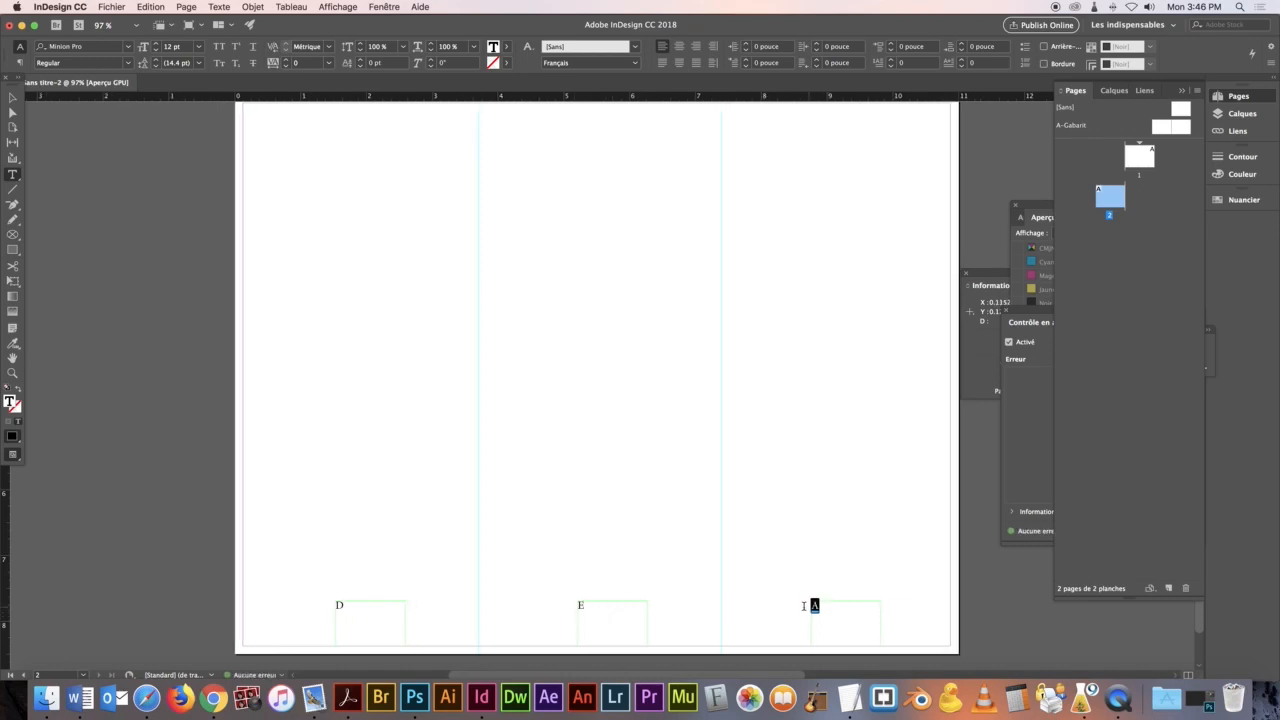
pyautogui.write('F')
pyautogui.press('Escape')
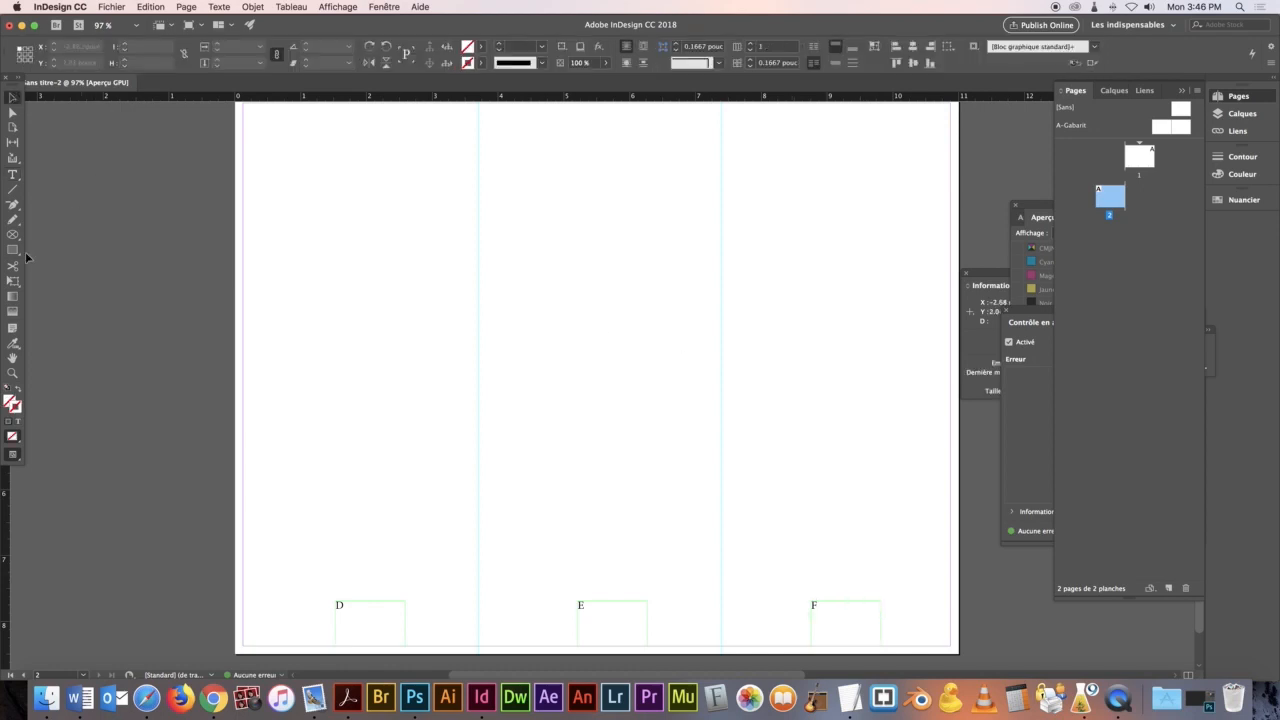
# - Place a vertical guide at the left-hand panel's centre using a rectangle about 3.575 x 0.685 inches, and move the rectangle to the middle panel
pyautogui.click(14, 251)
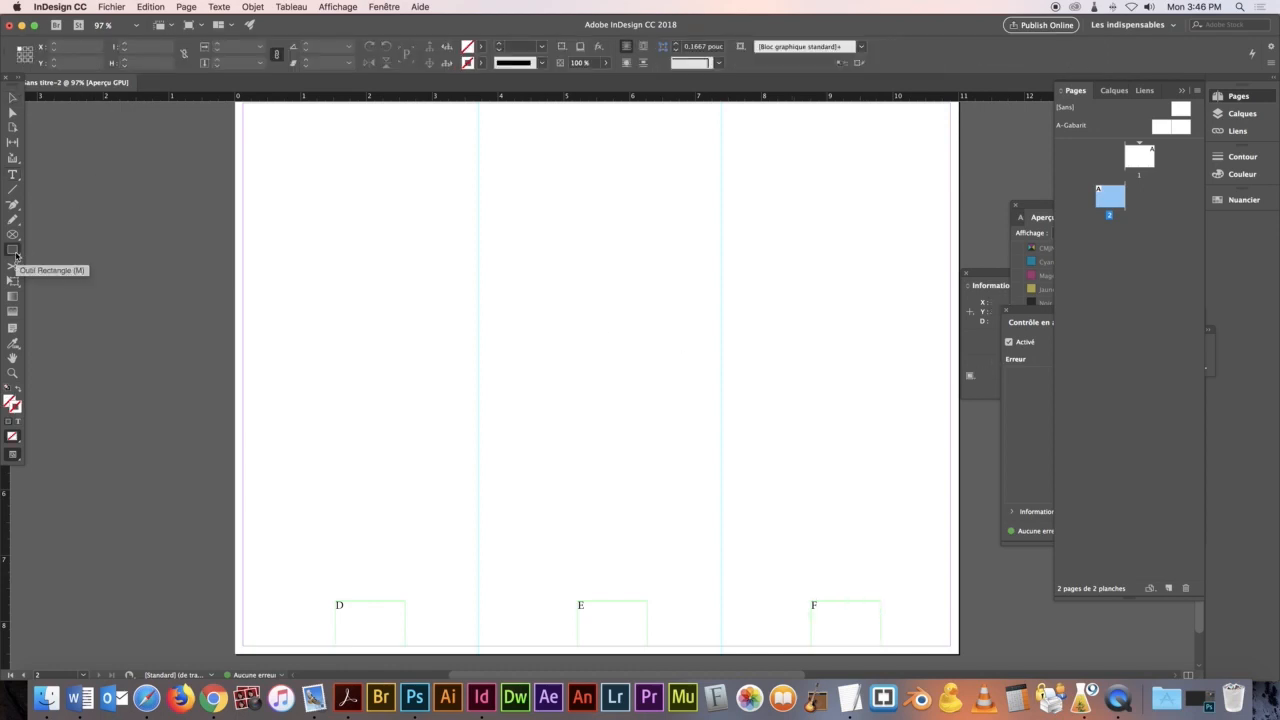
pyautogui.moveTo(243, 262); pyautogui.dragTo(480, 306)
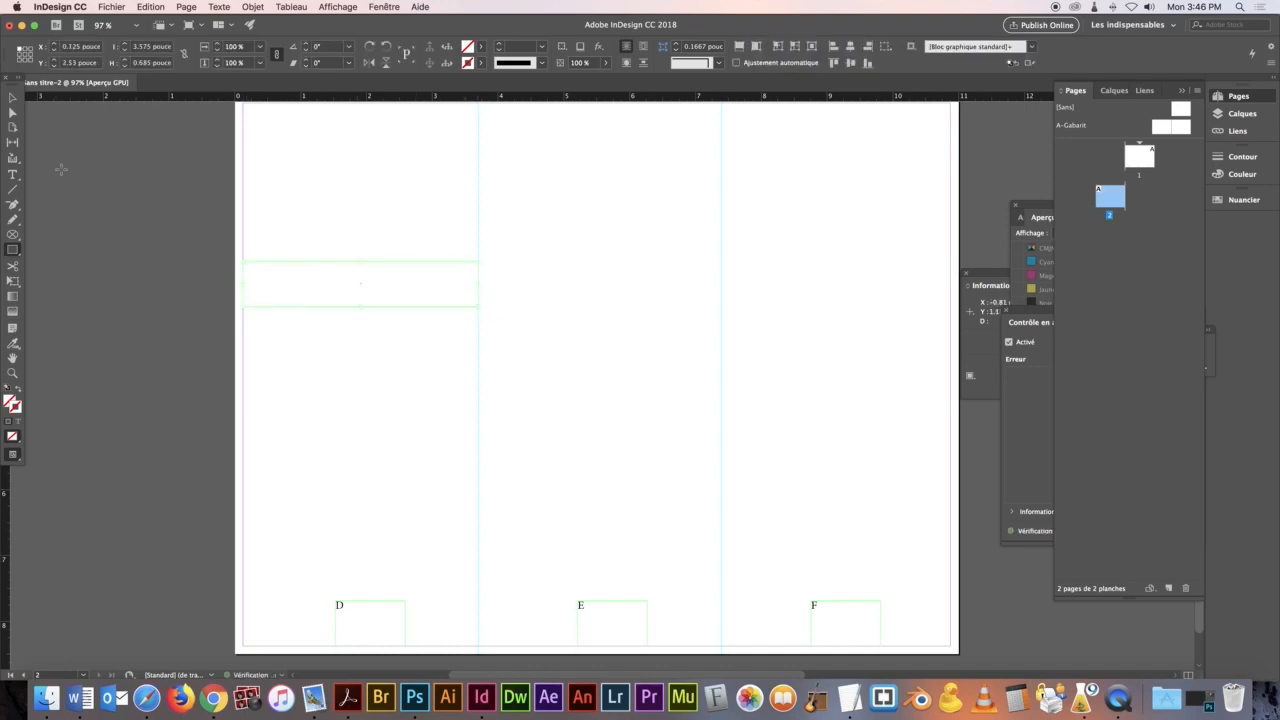
pyautogui.moveTo(14, 522); pyautogui.dragTo(361, 484)
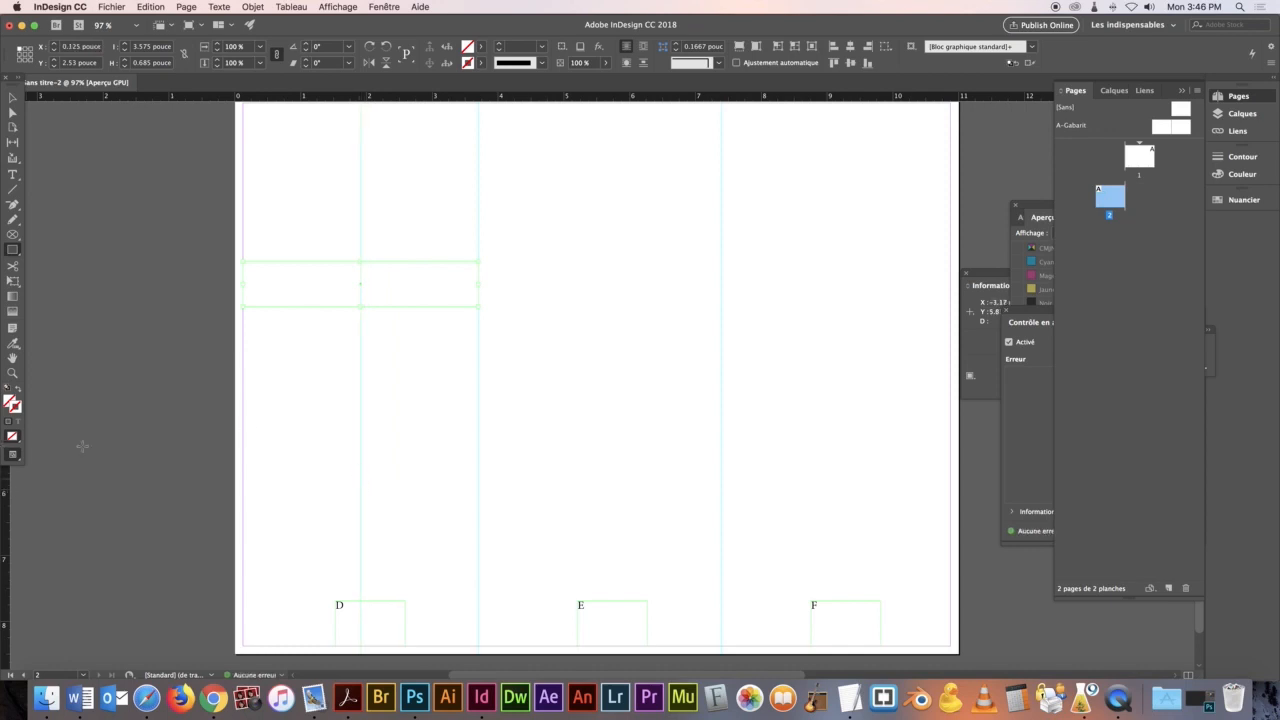
pyautogui.click(12, 97)
pyautogui.moveTo(394, 266); pyautogui.dragTo(631, 280)
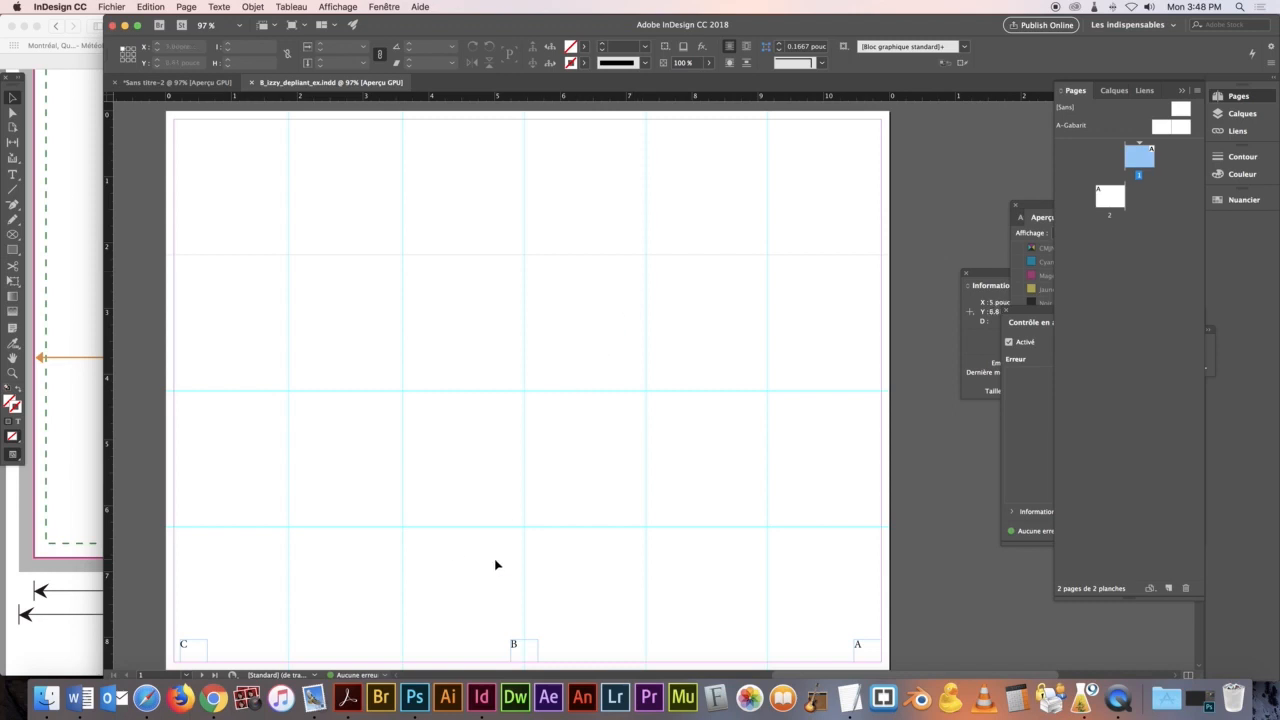
# - Check the course text in the Word document texte_a_inserer, and switch to TextEdit
pyautogui.click(80, 699)
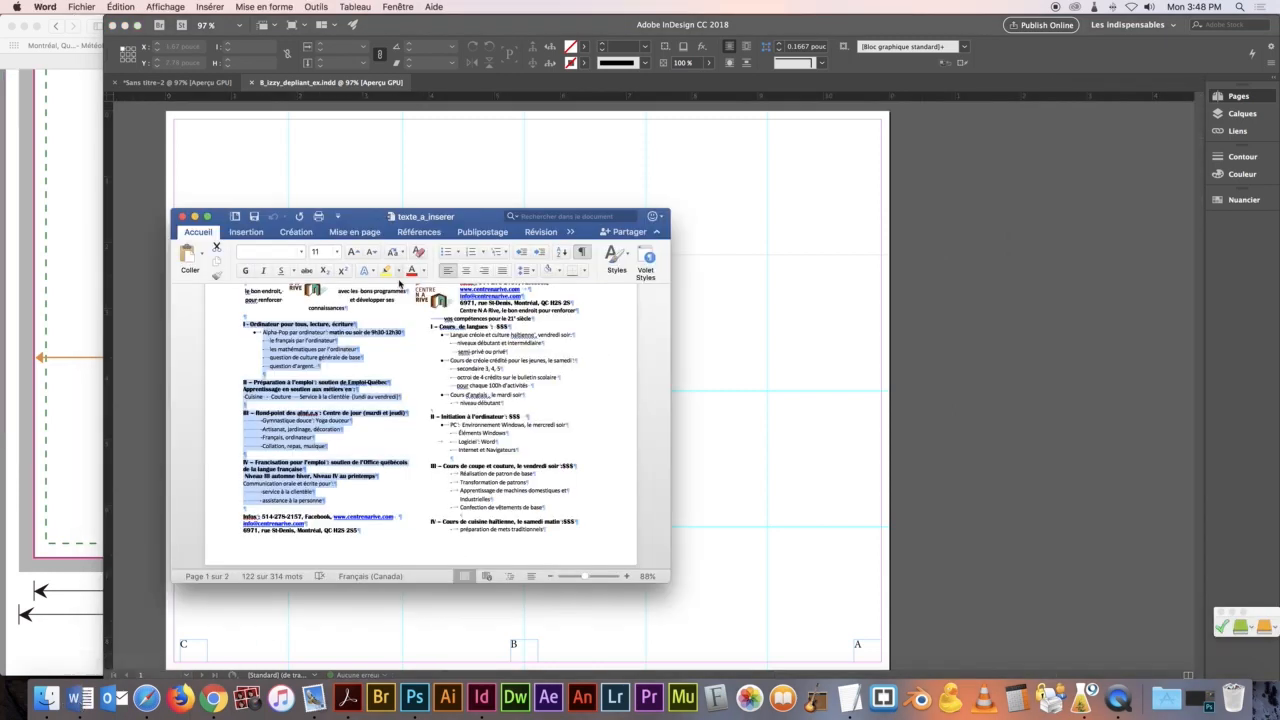
pyautogui.click(314, 484)
pyautogui.moveTo(323, 499); pyautogui.dragTo(852, 700)
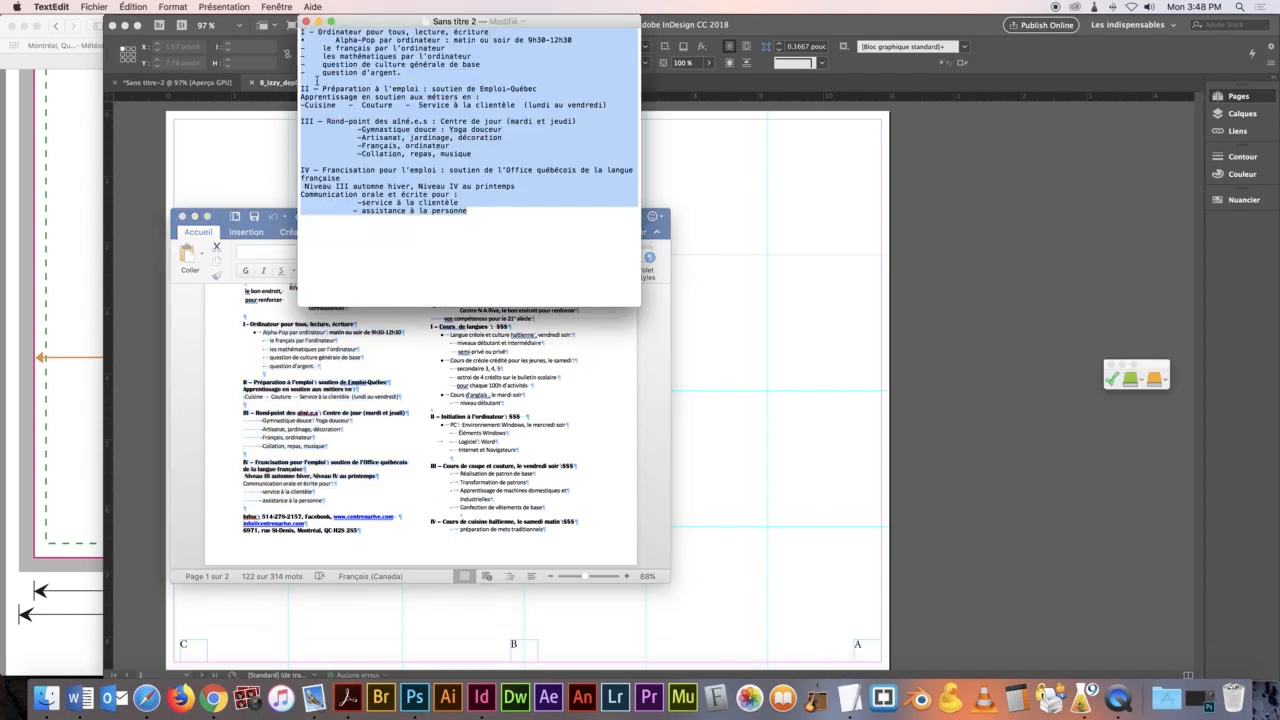
# - Discard the unsaved TextEdit document "Sans titre 2" and create a new document converted to plain text
pyautogui.click(306, 21)
pyautogui.click(409, 205)
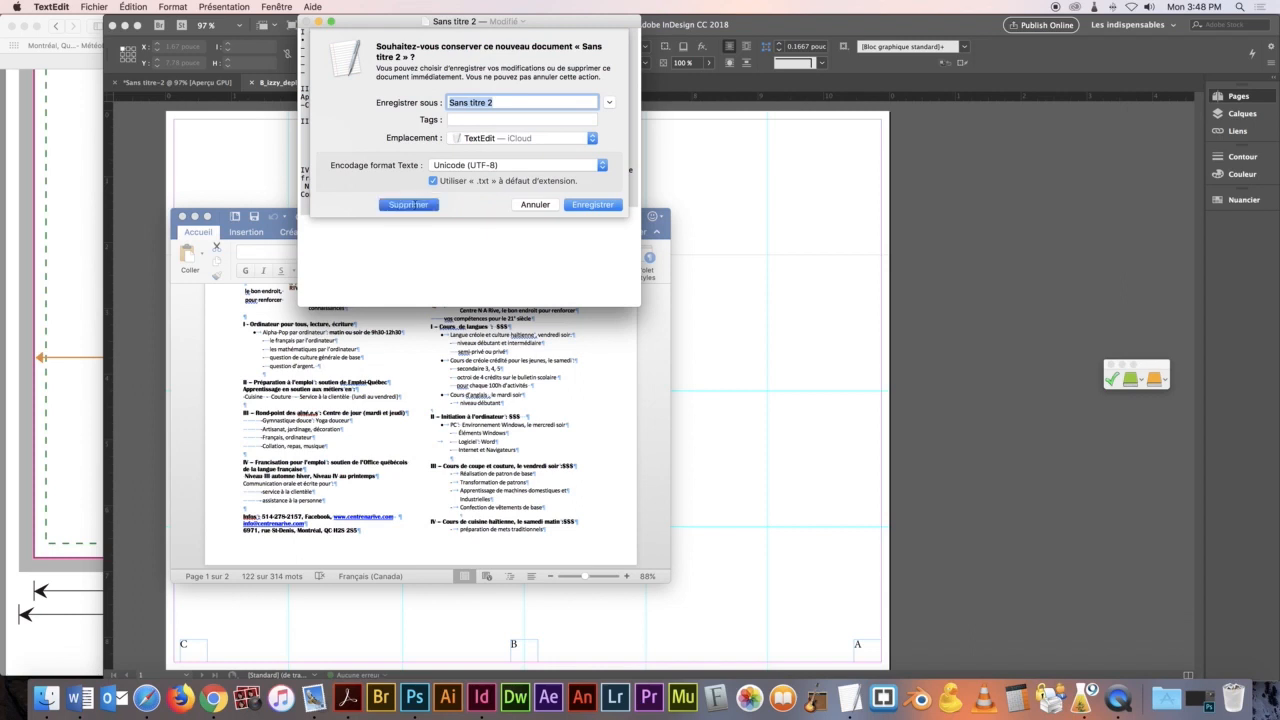
pyautogui.click(96, 7)
pyautogui.click(106, 24)
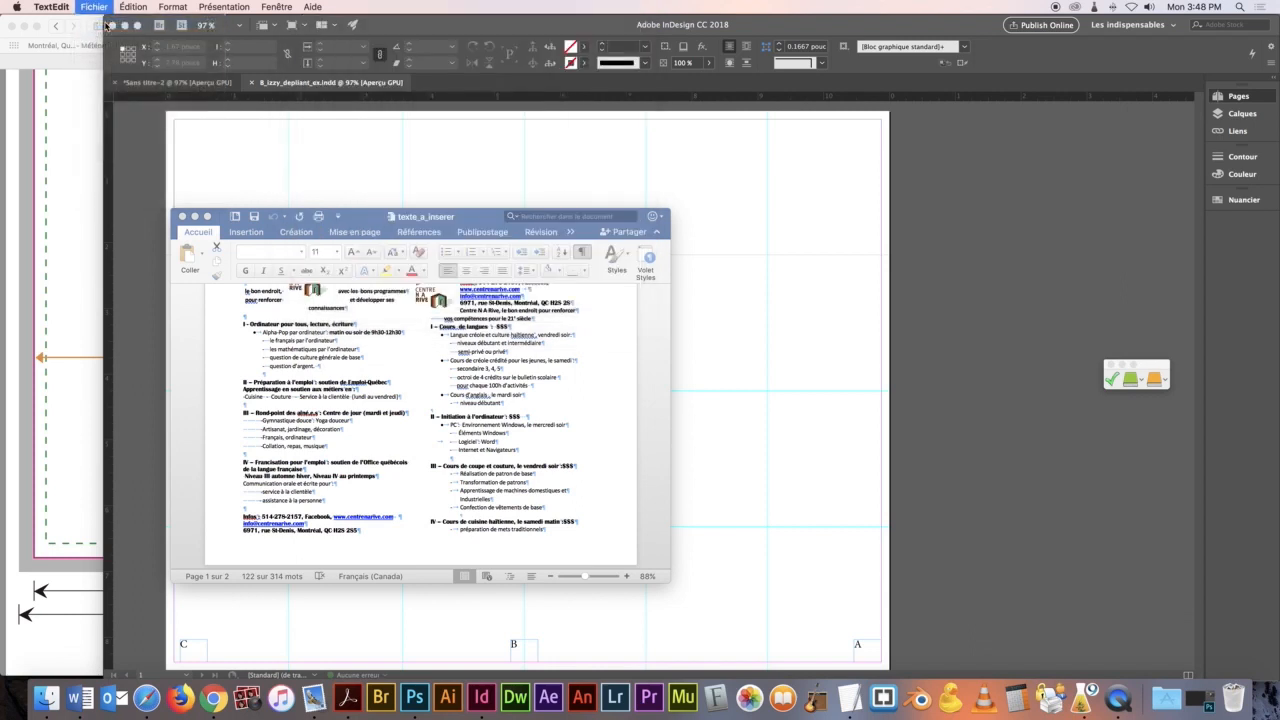
pyautogui.click(176, 7)
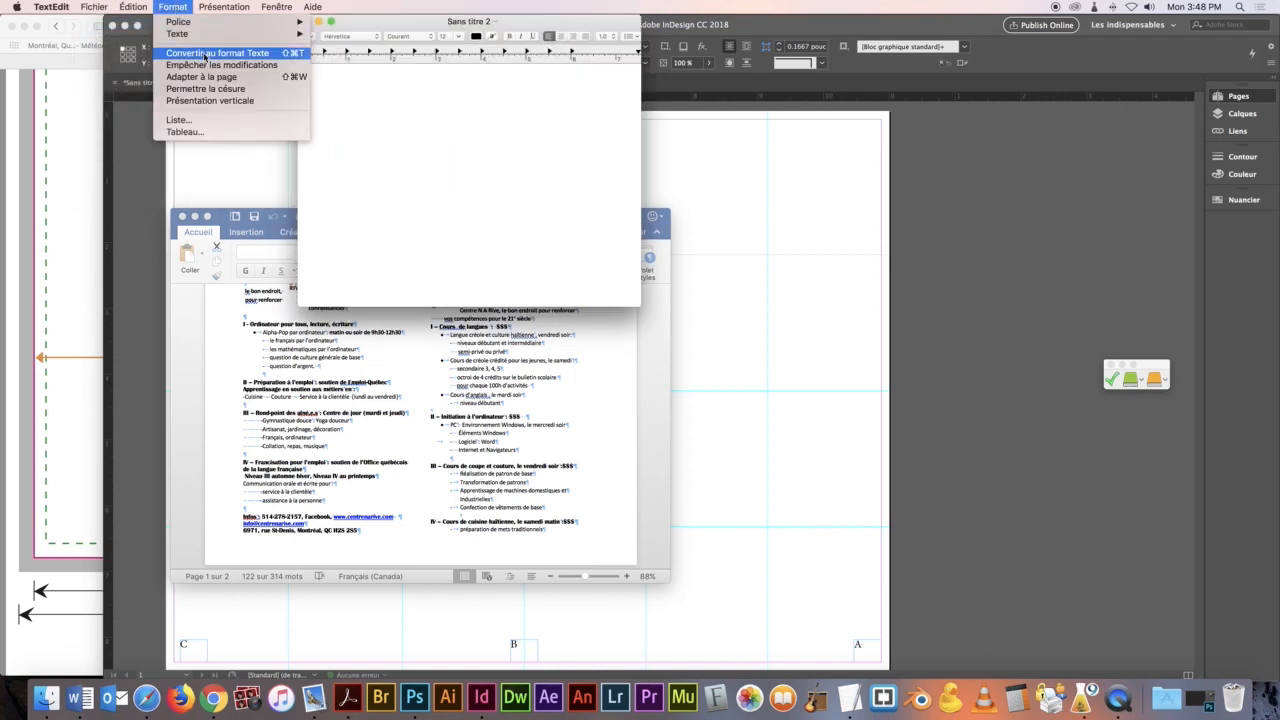
pyautogui.click(205, 54)
# - Paste the course text into the plain-text document and copy all of it without formatting
pyautogui.press('super+v')
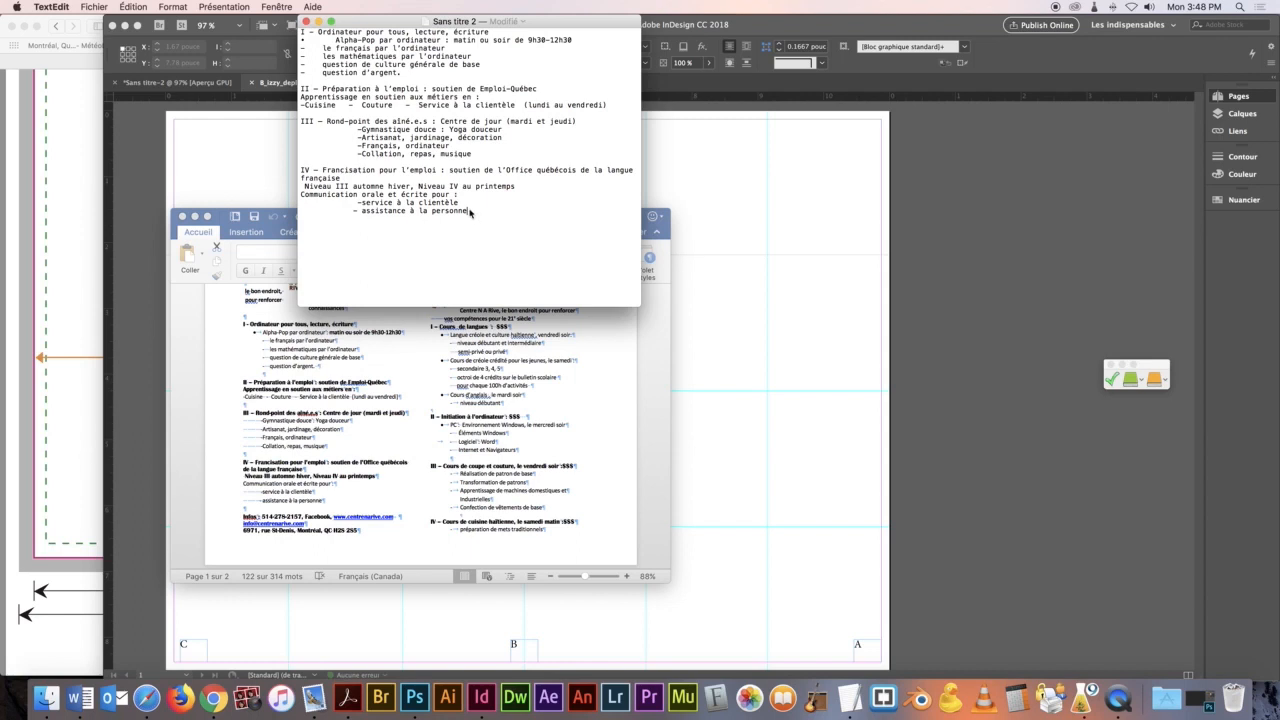
pyautogui.moveTo(469, 213); pyautogui.dragTo(262, 24)
pyautogui.press('super+c')
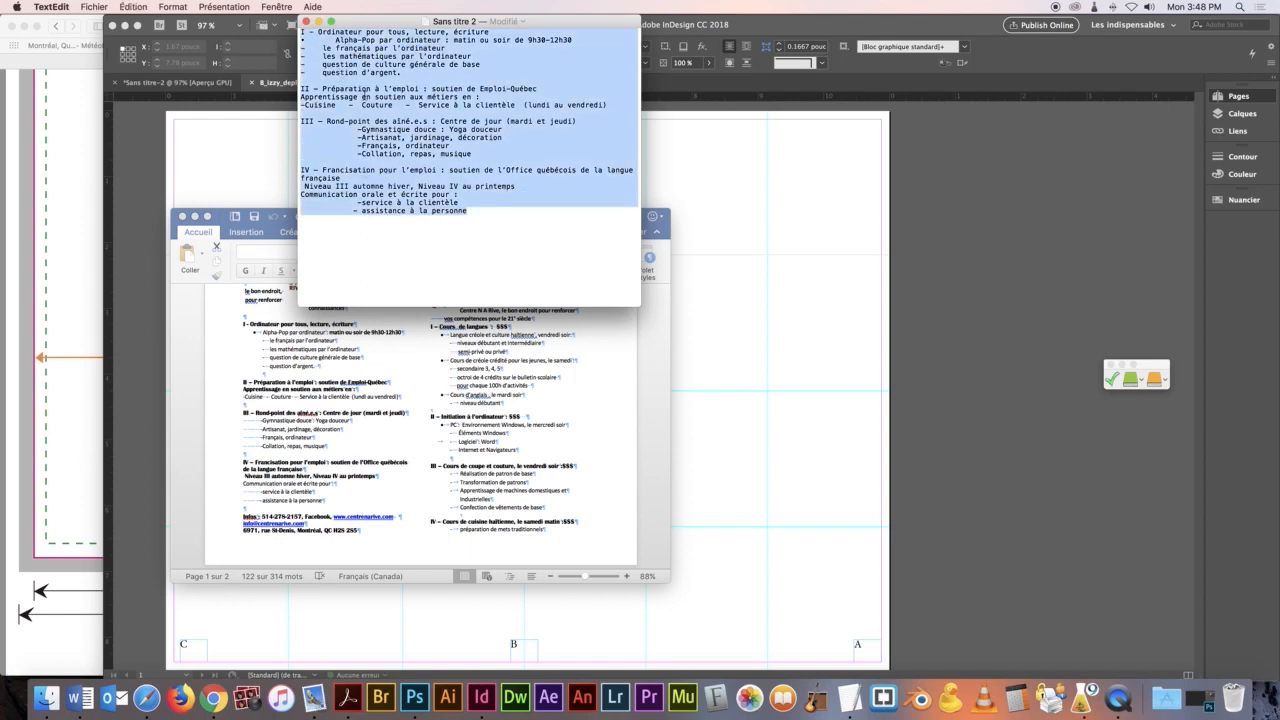
# - In InDesign, add a text frame about 3.05 x 4.84 inches containing the copied text, and move it to about X 0.29, Y 1.24 inches
pyautogui.click(774, 255)
pyautogui.click(12, 174)
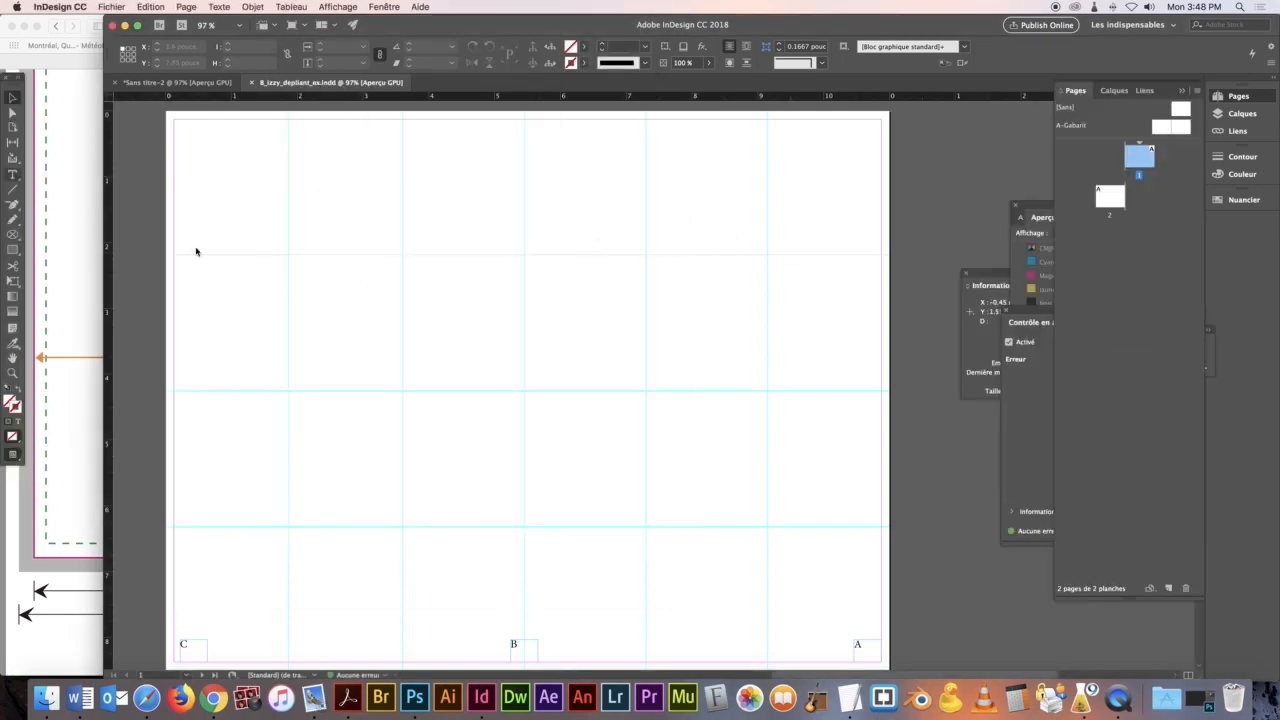
pyautogui.moveTo(197, 195); pyautogui.dragTo(397, 511)
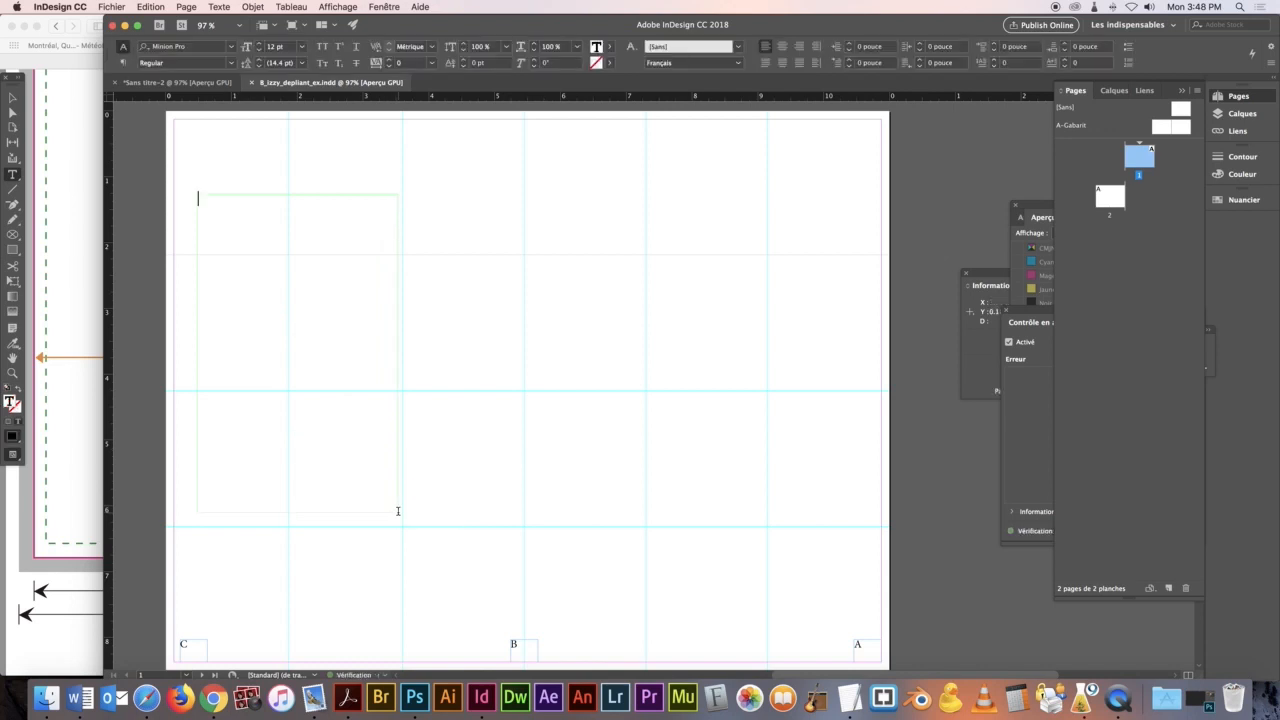
pyautogui.press('super+v')
pyautogui.press('Escape')
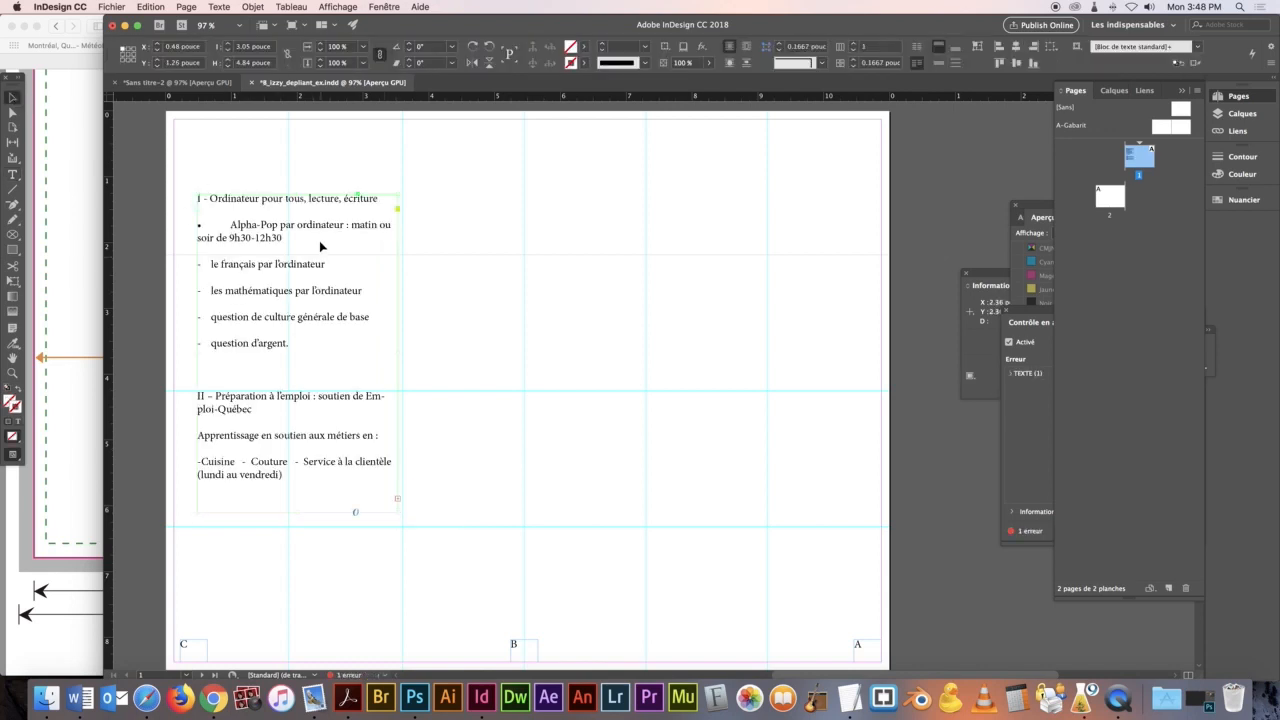
pyautogui.moveTo(322, 229); pyautogui.dragTo(309, 228)
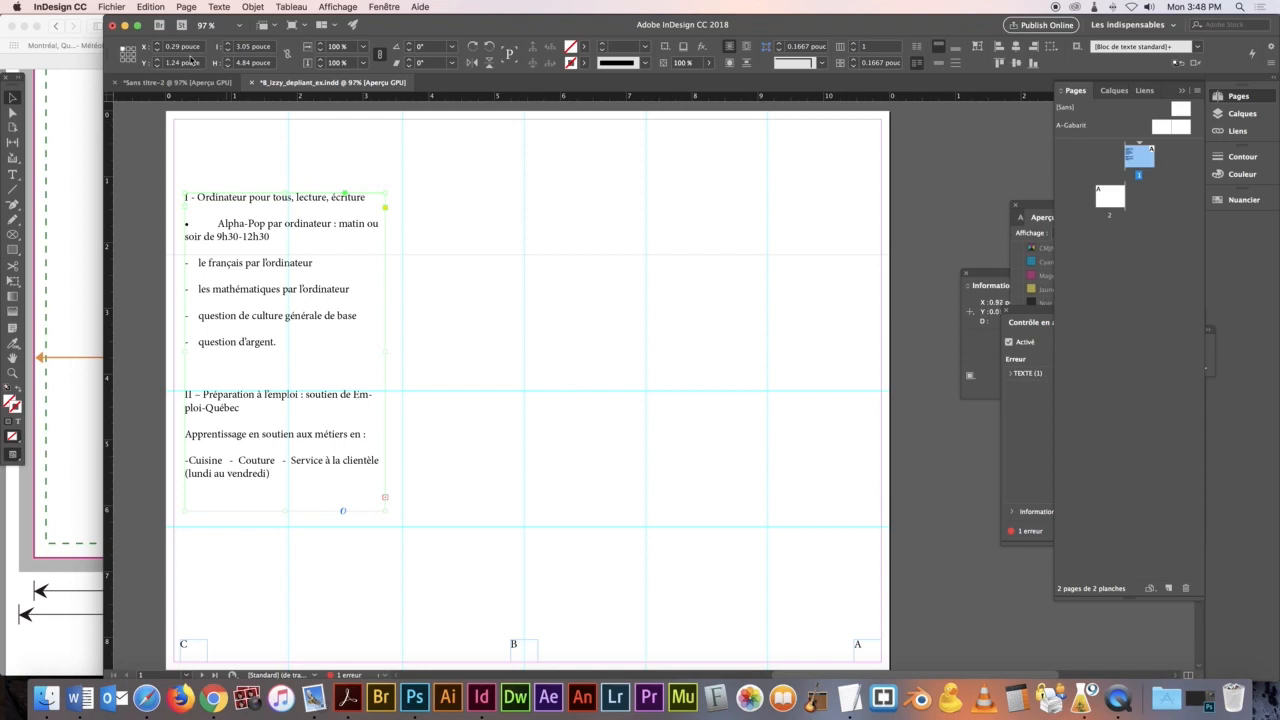
# - Open the document C_izzy_depliant_ex.indd and view the brochure layout on page 2 and back on page 1
pyautogui.click(111, 7)
pyautogui.moveTo(131, 60)
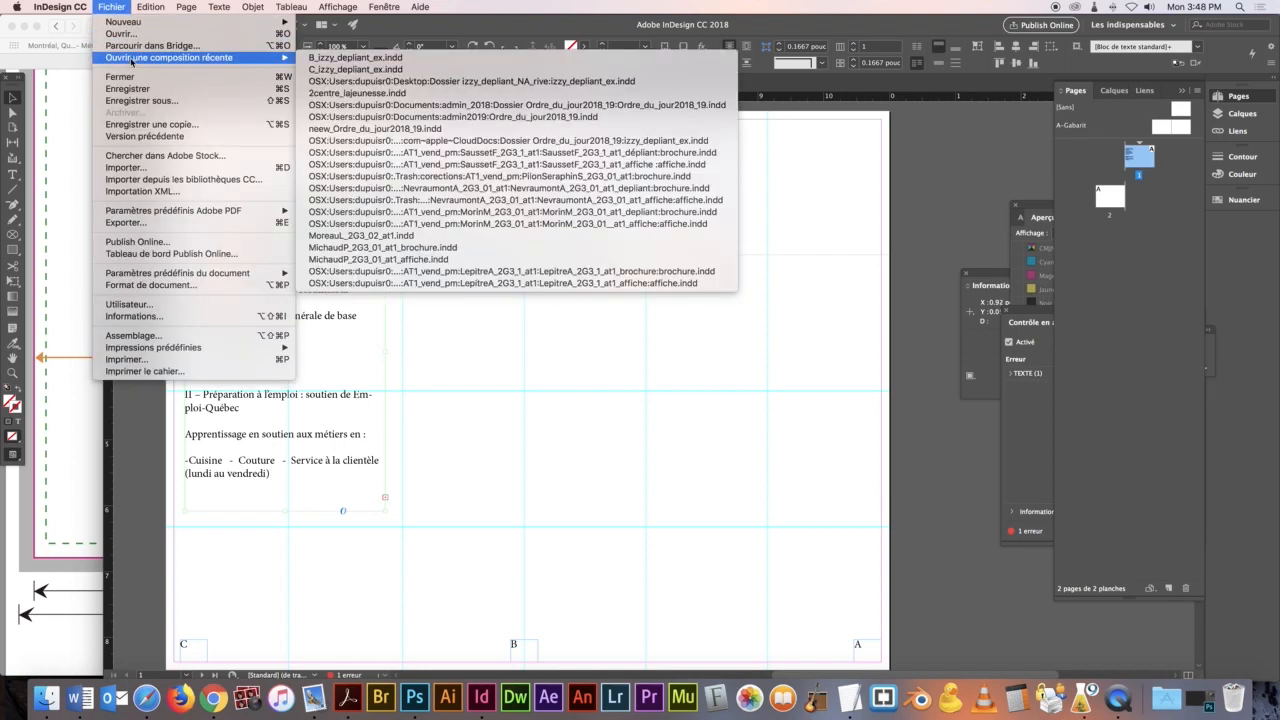
pyautogui.click(195, 34)
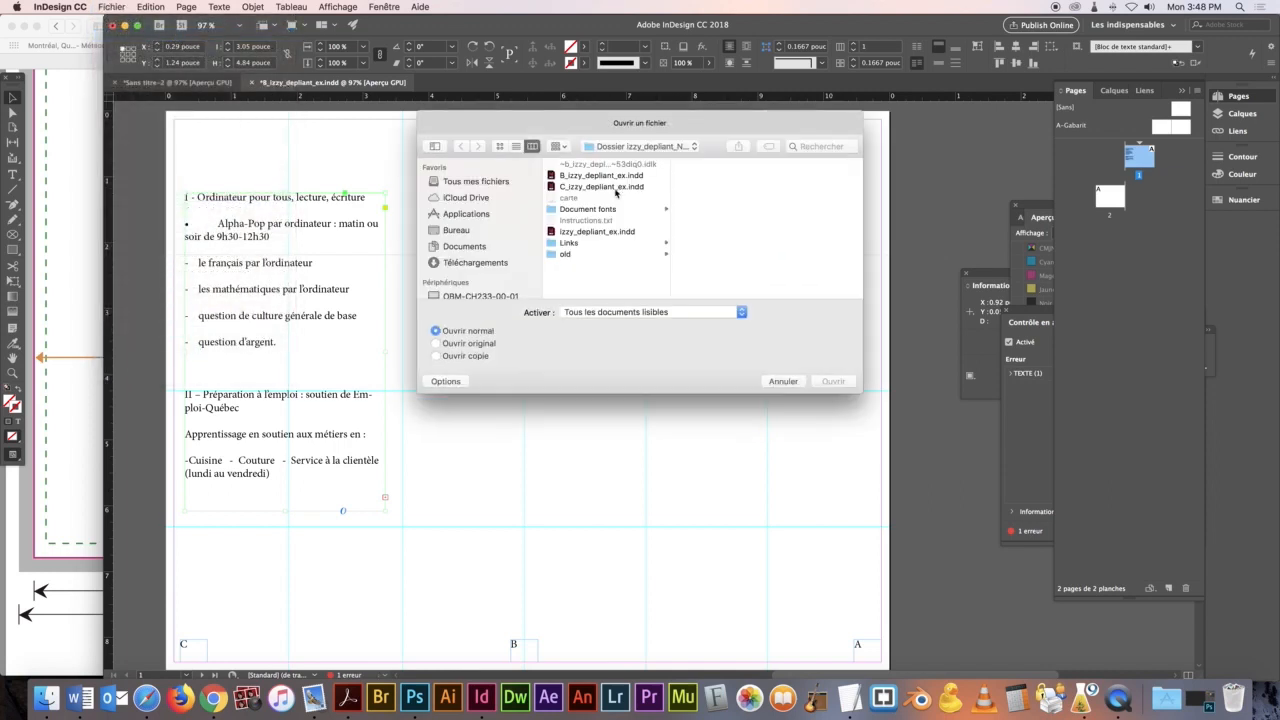
pyautogui.click(615, 187)
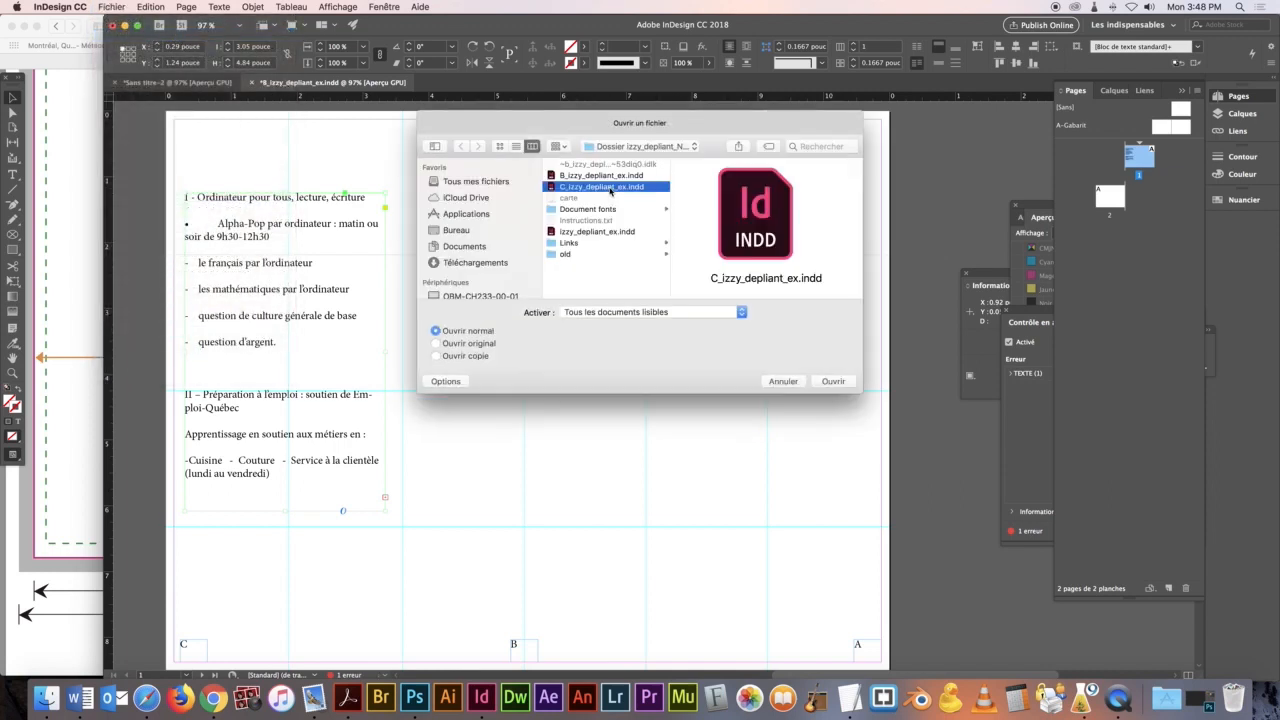
pyautogui.click(834, 382)
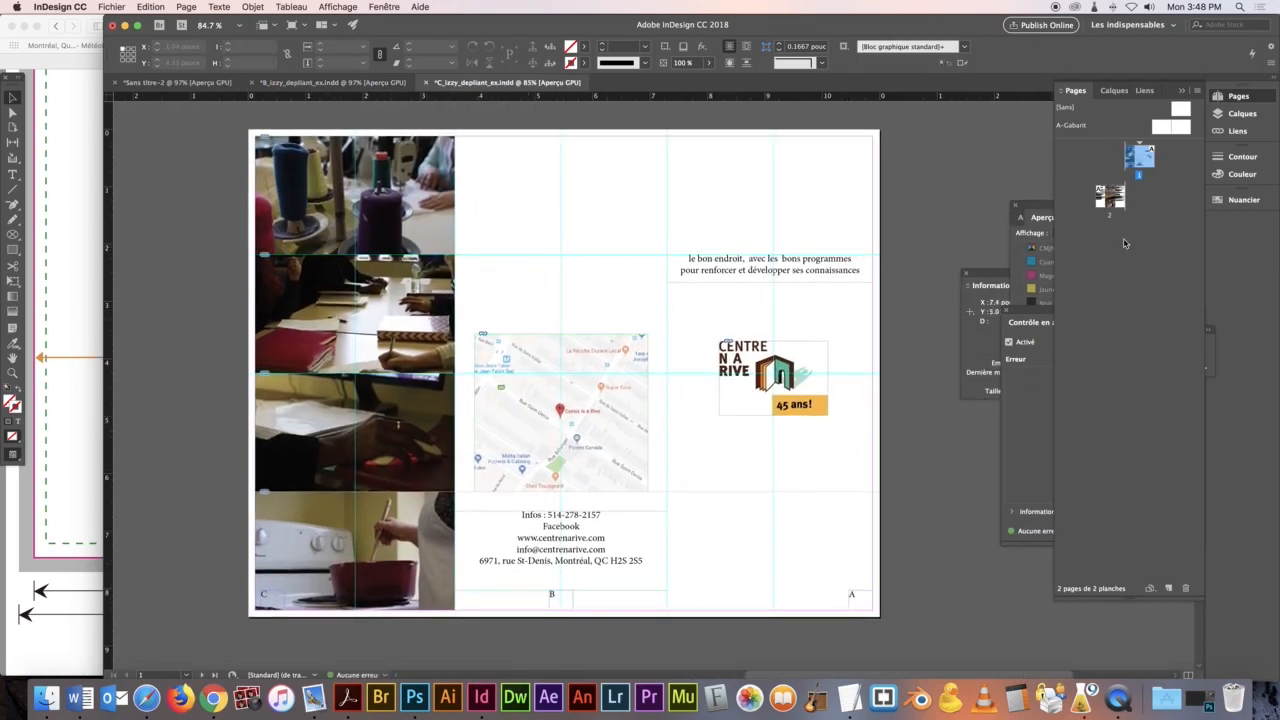
pyautogui.doubleClick(1112, 203)
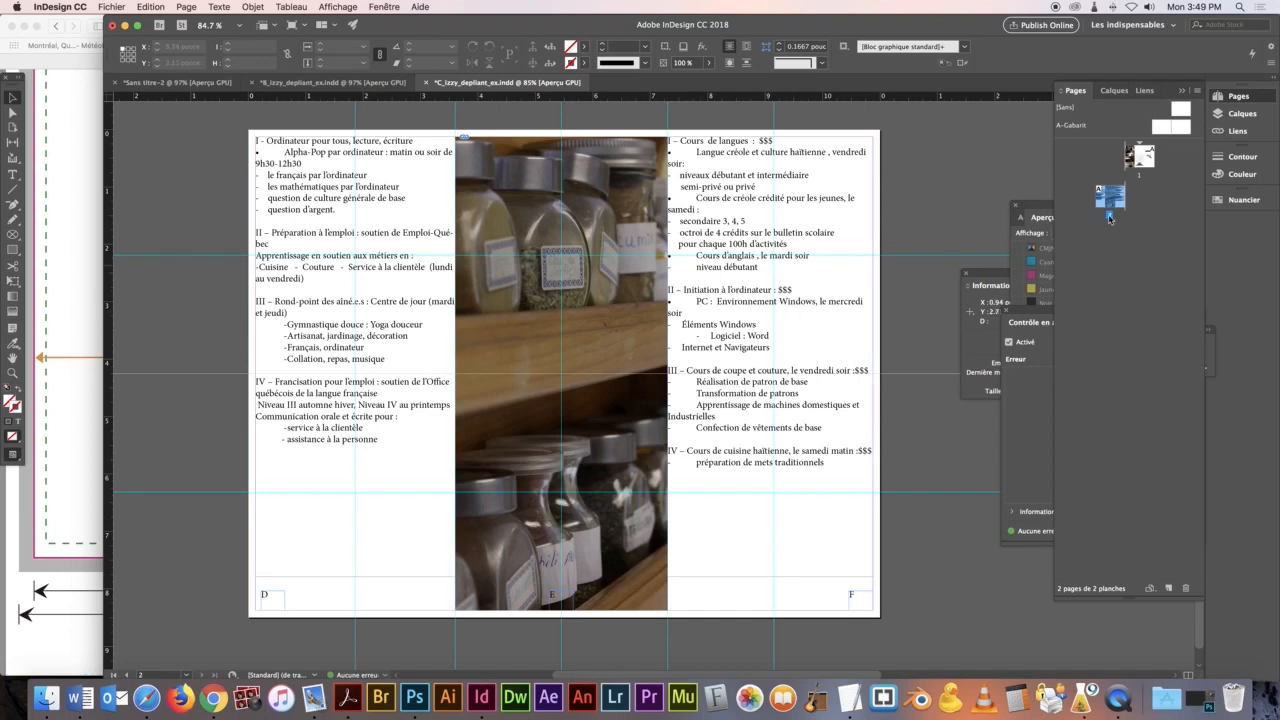
pyautogui.doubleClick(1140, 158)
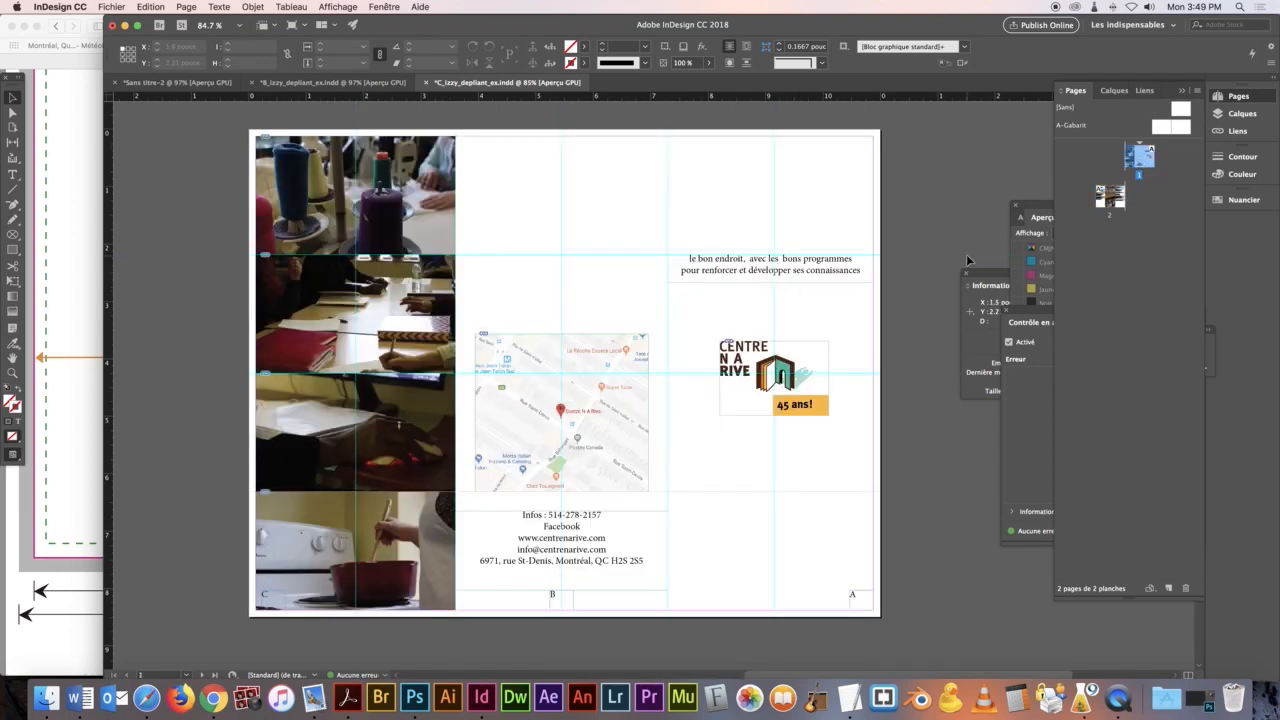